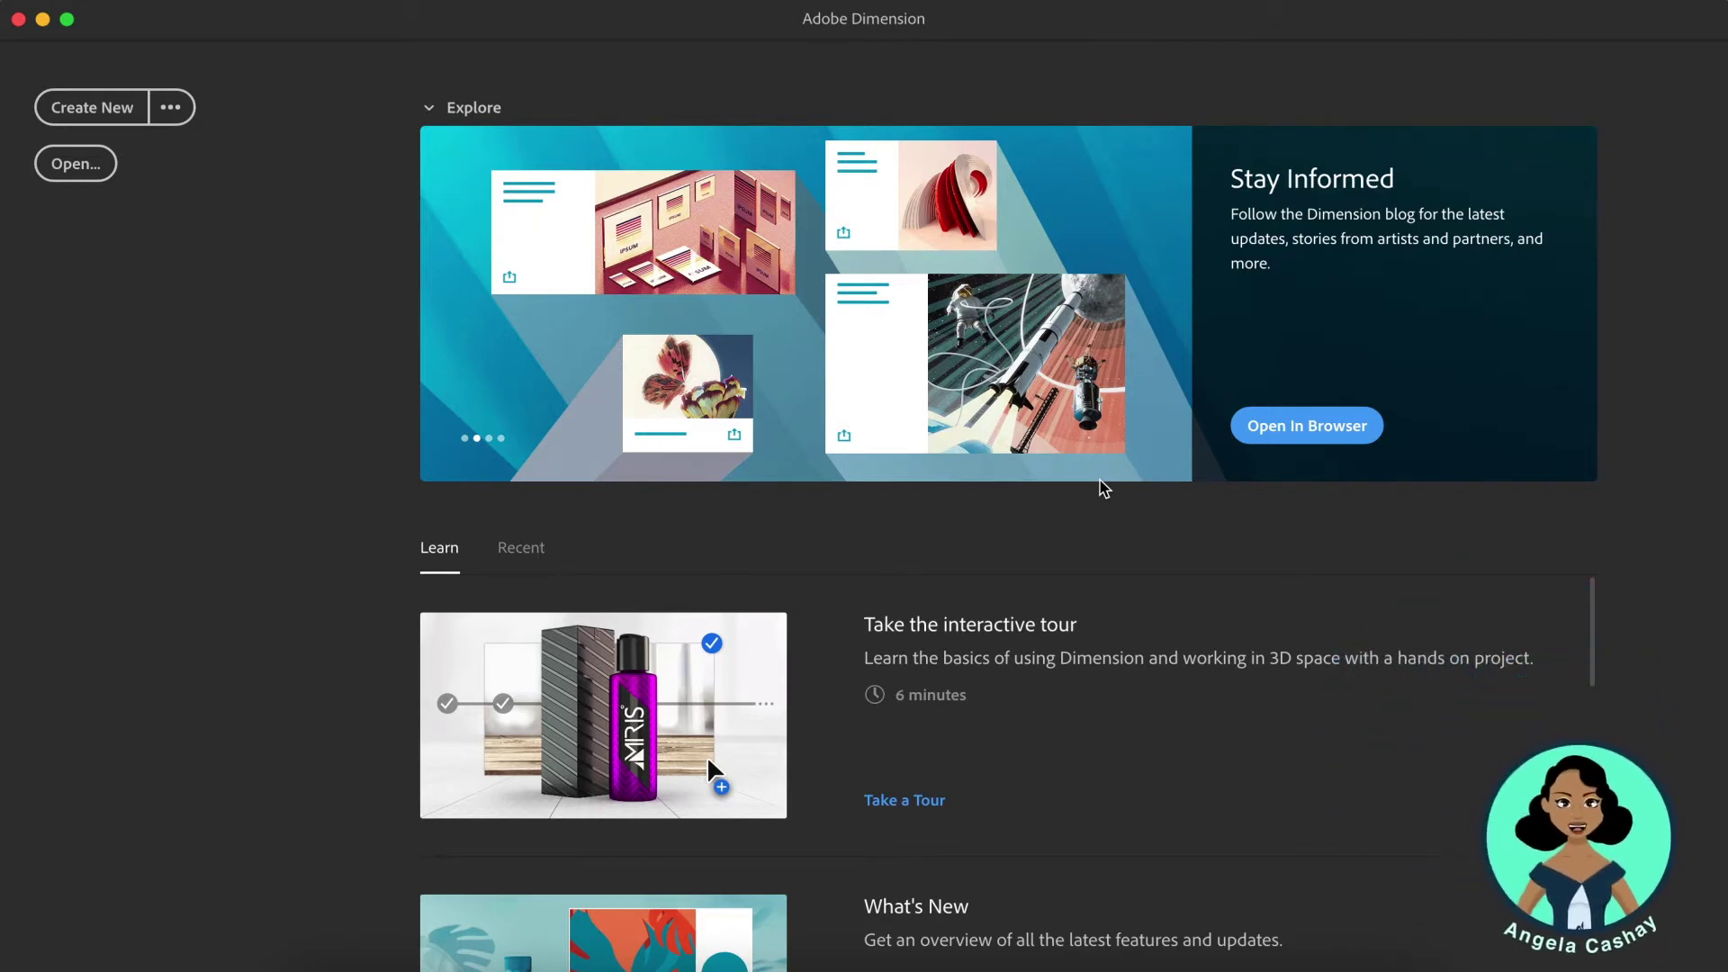
Create a new blank 3D scene.
click(126, 105)
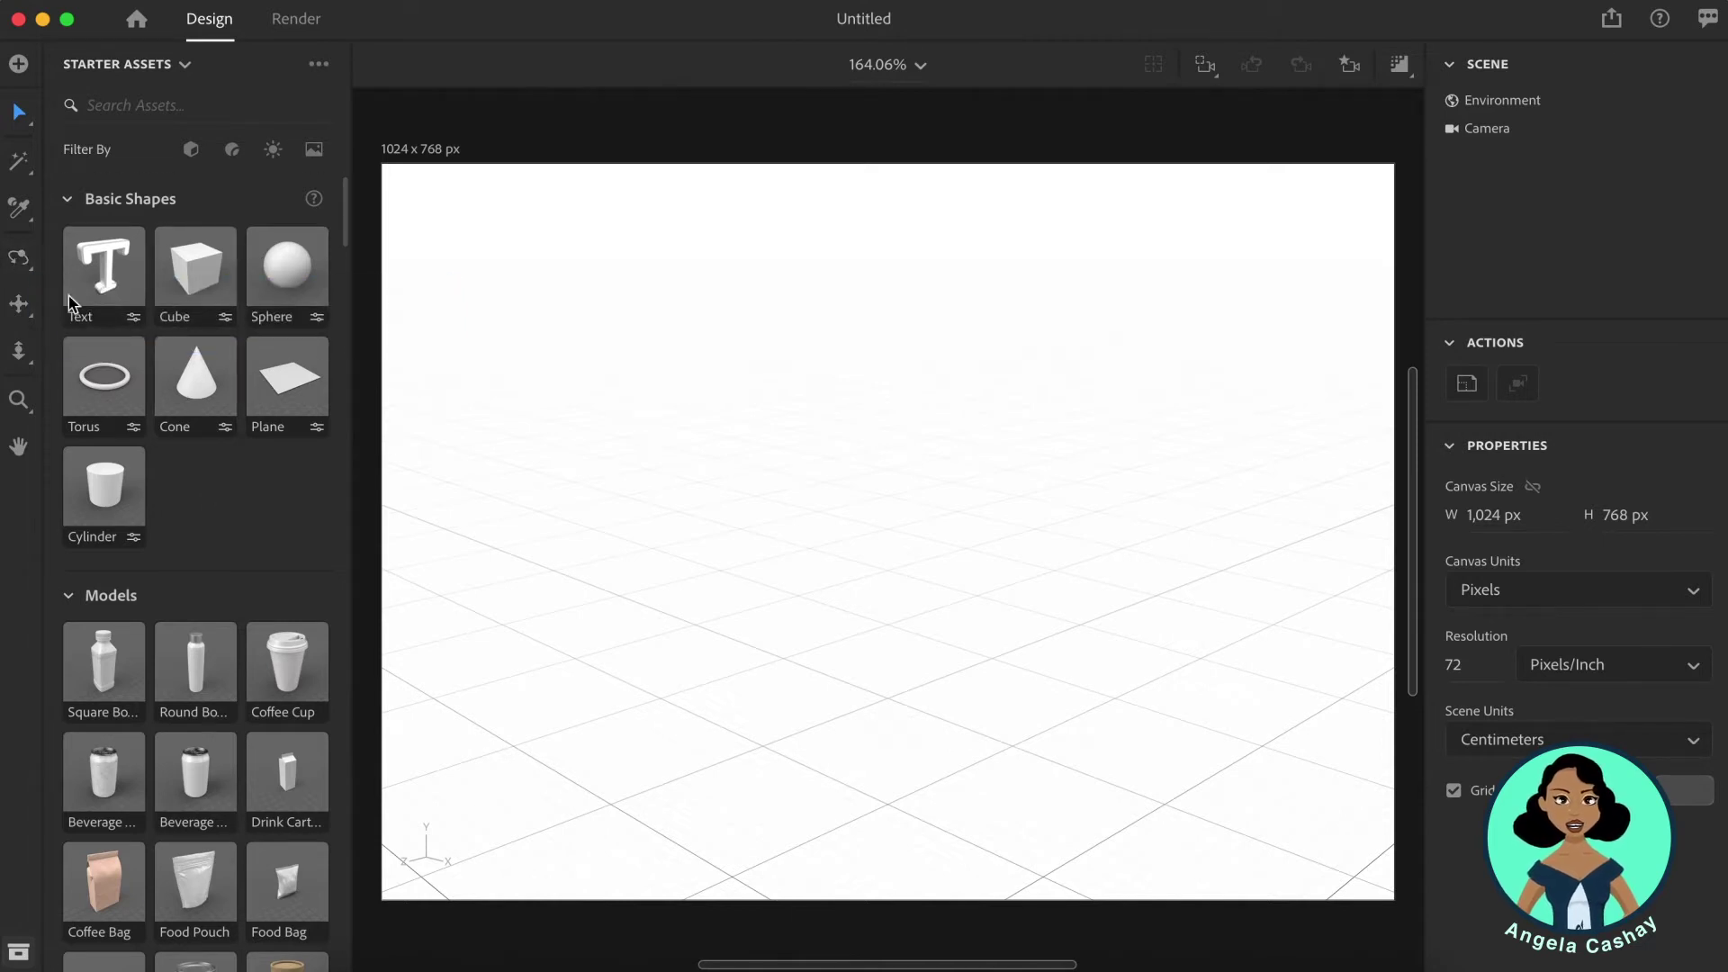
Look through the starter assets, examining the available shapes, models, materials, lights and images.
scroll(168, 588, down, 5)
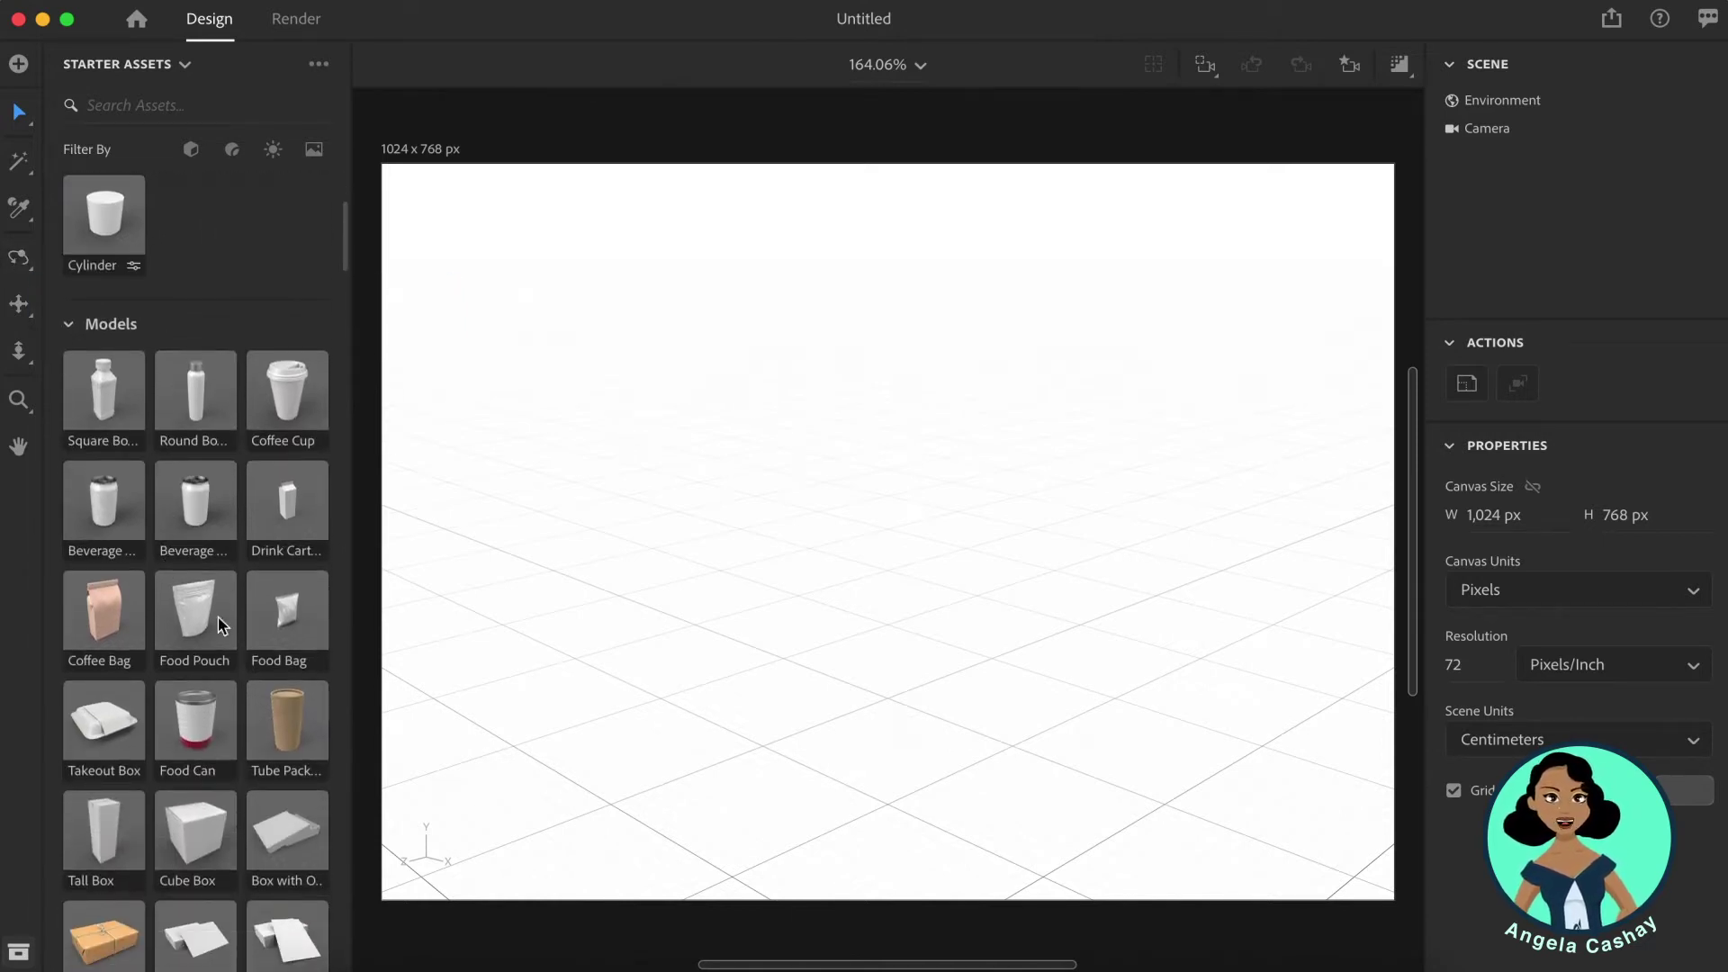
scroll(189, 612, down, 20)
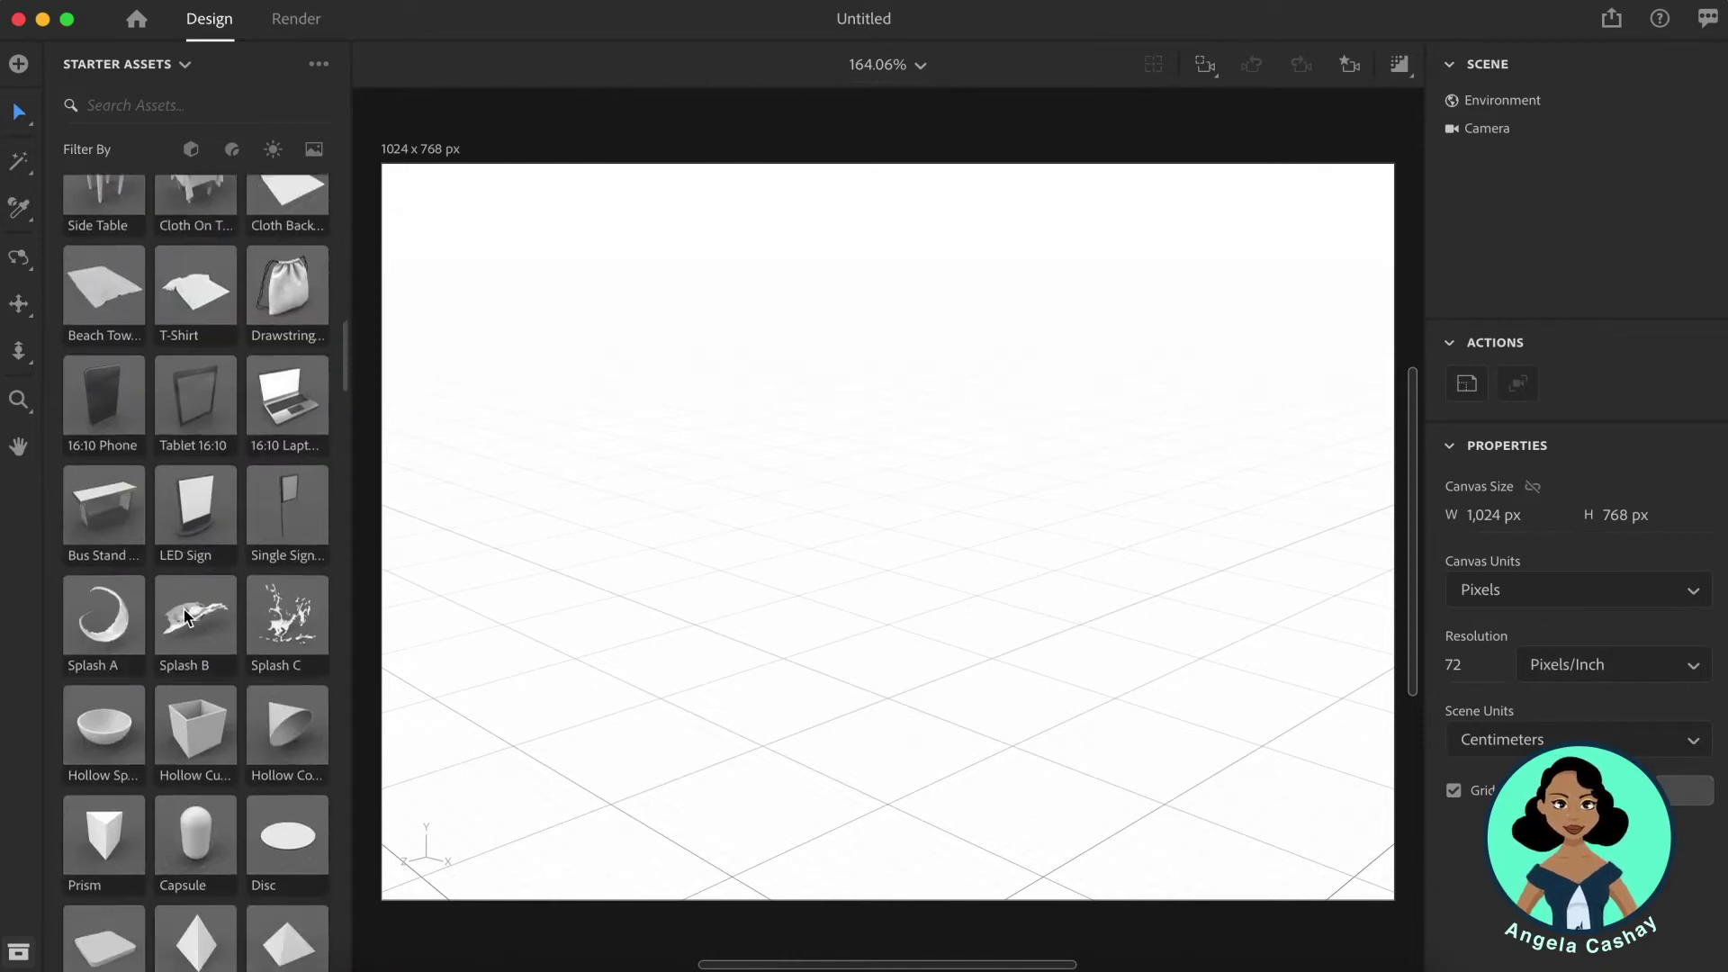
scroll(184, 615, down, 20)
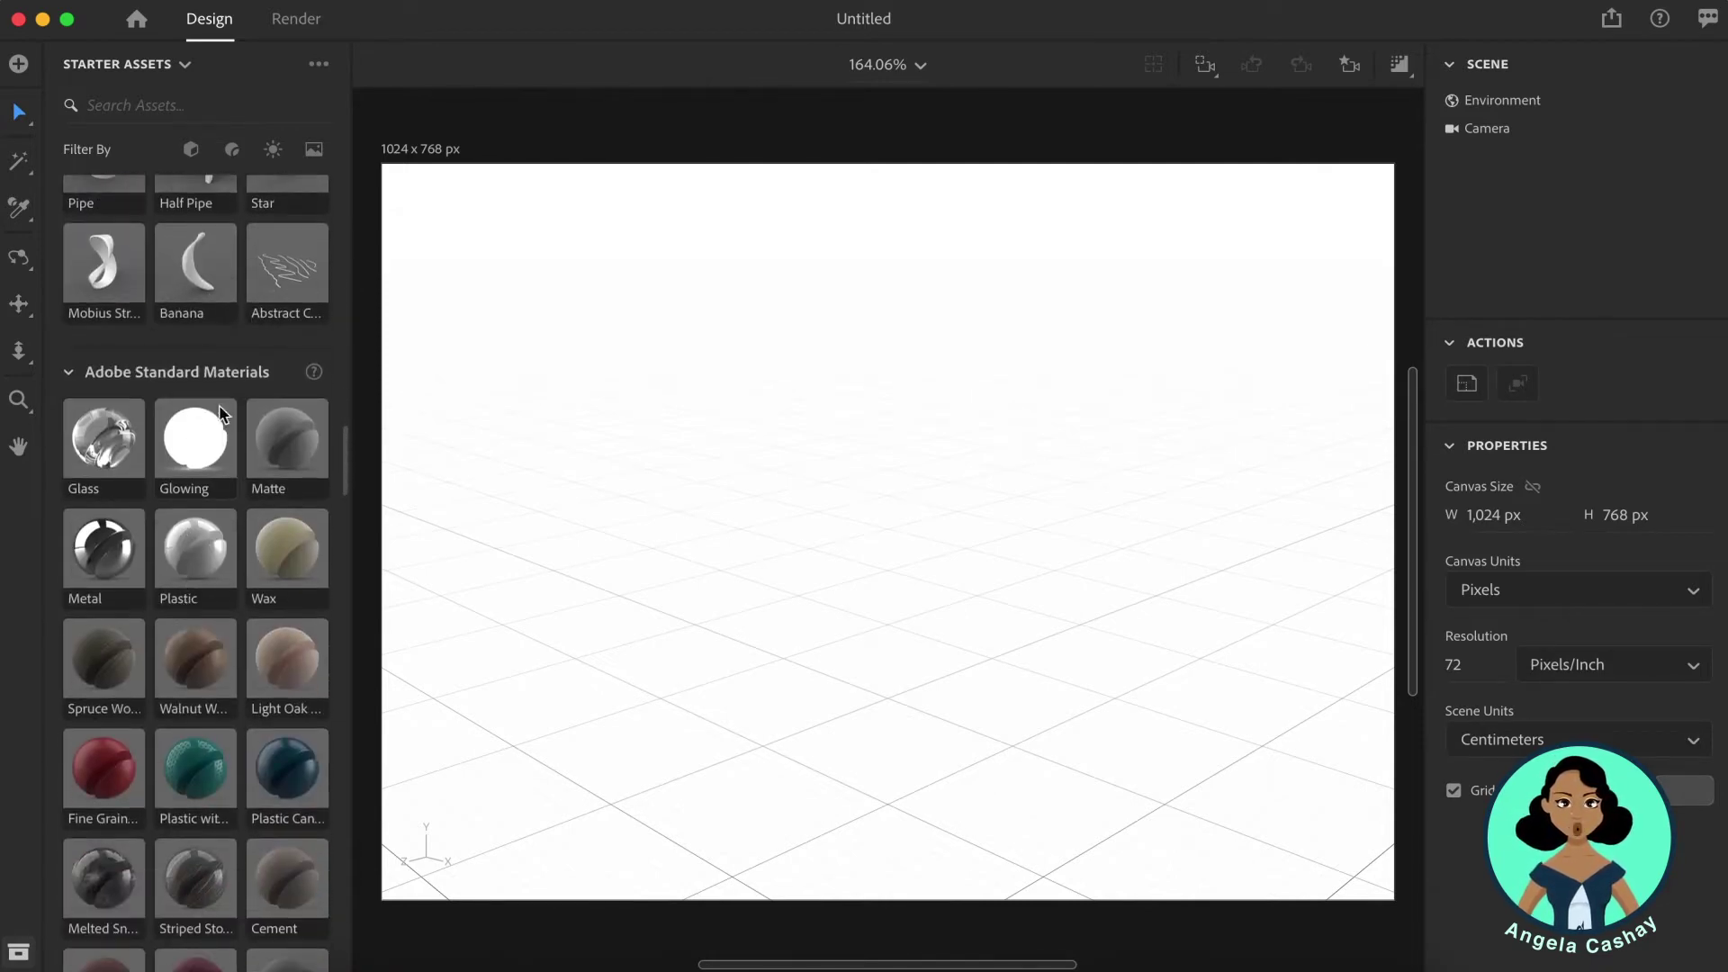
scroll(192, 803, down, 15)
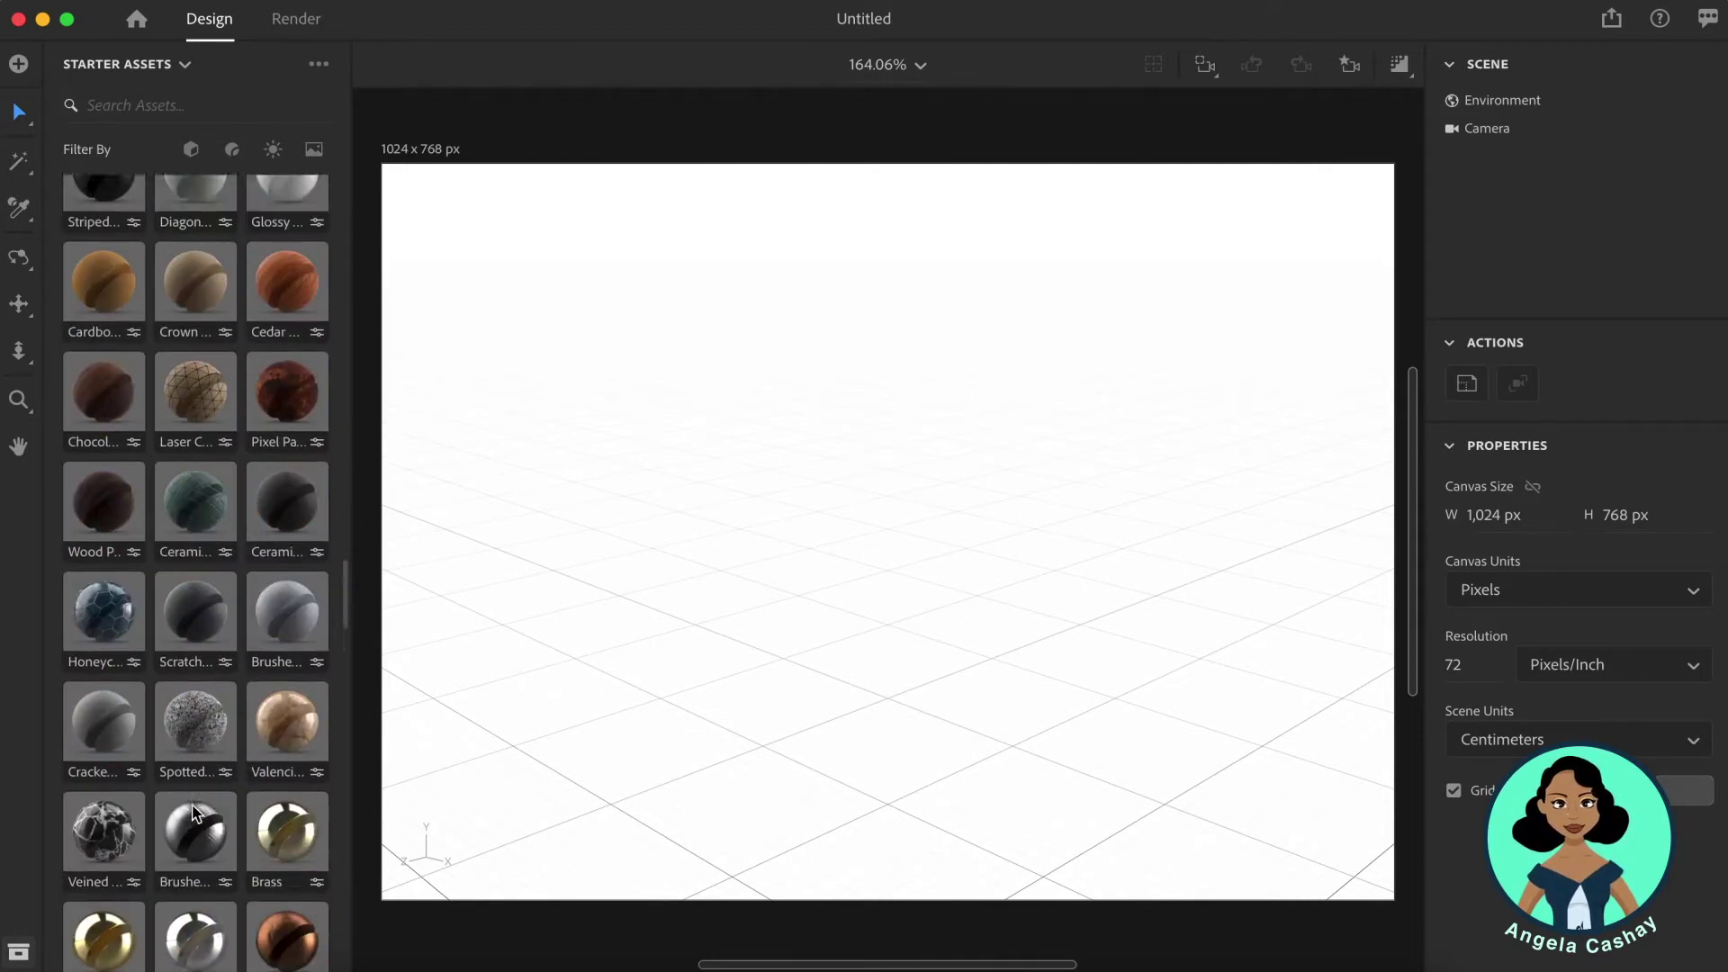
scroll(193, 815, down, 15)
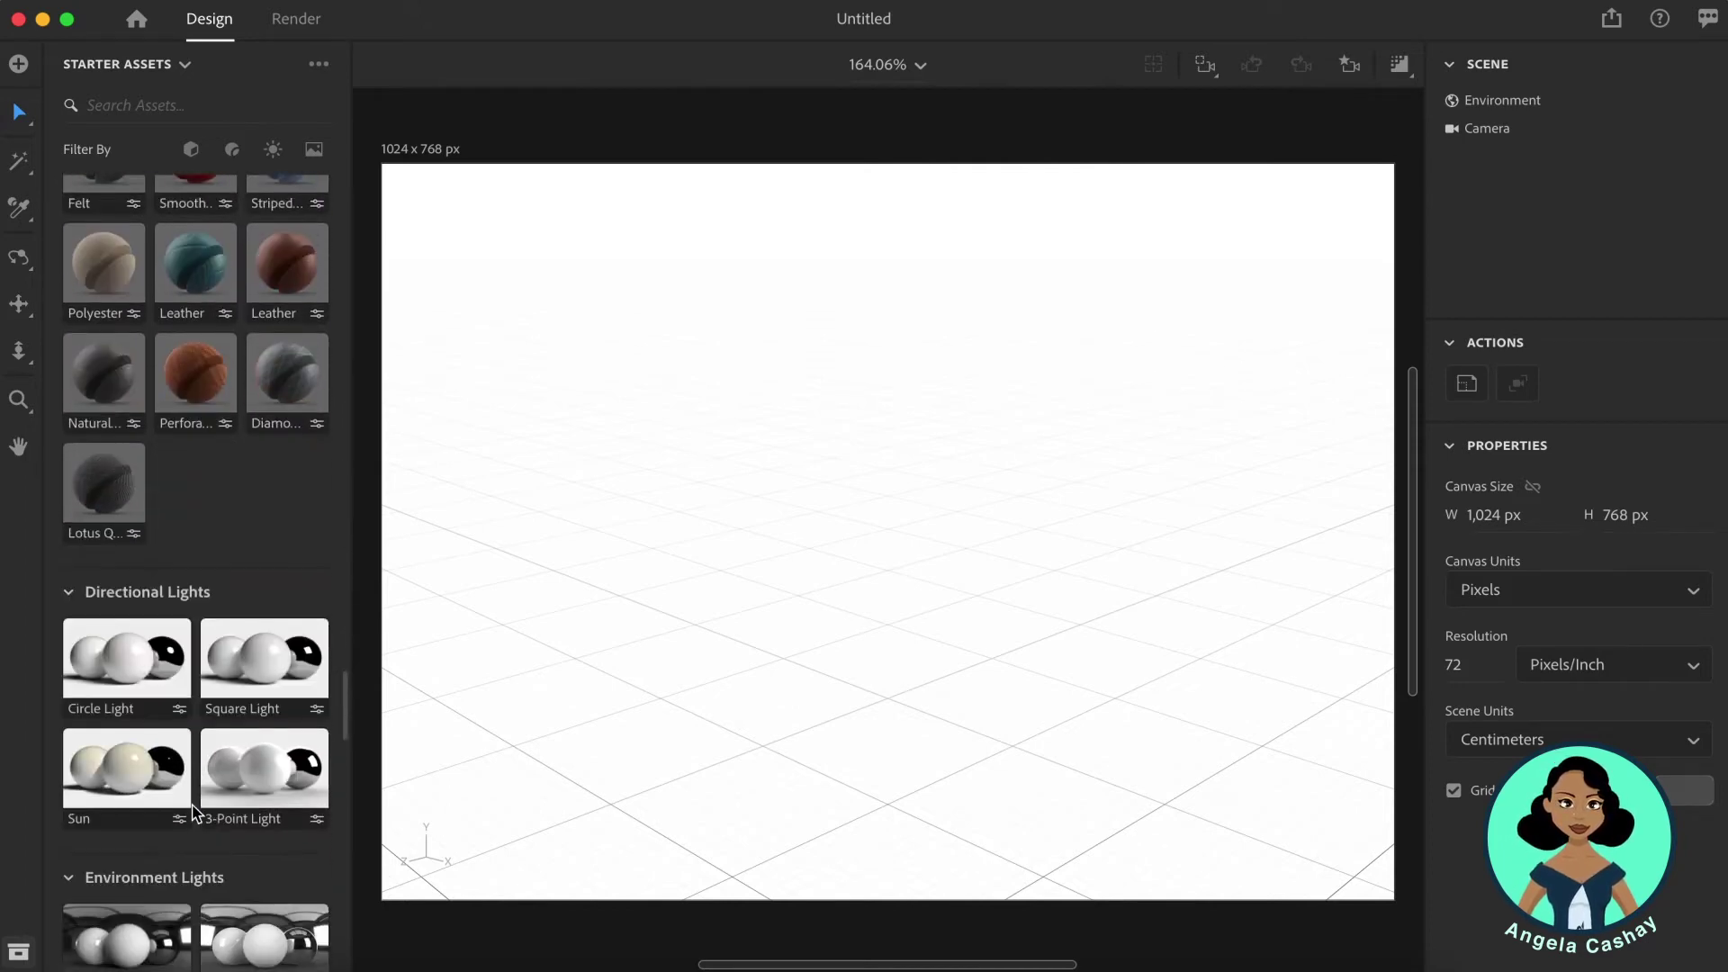
scroll(193, 796, down, 15)
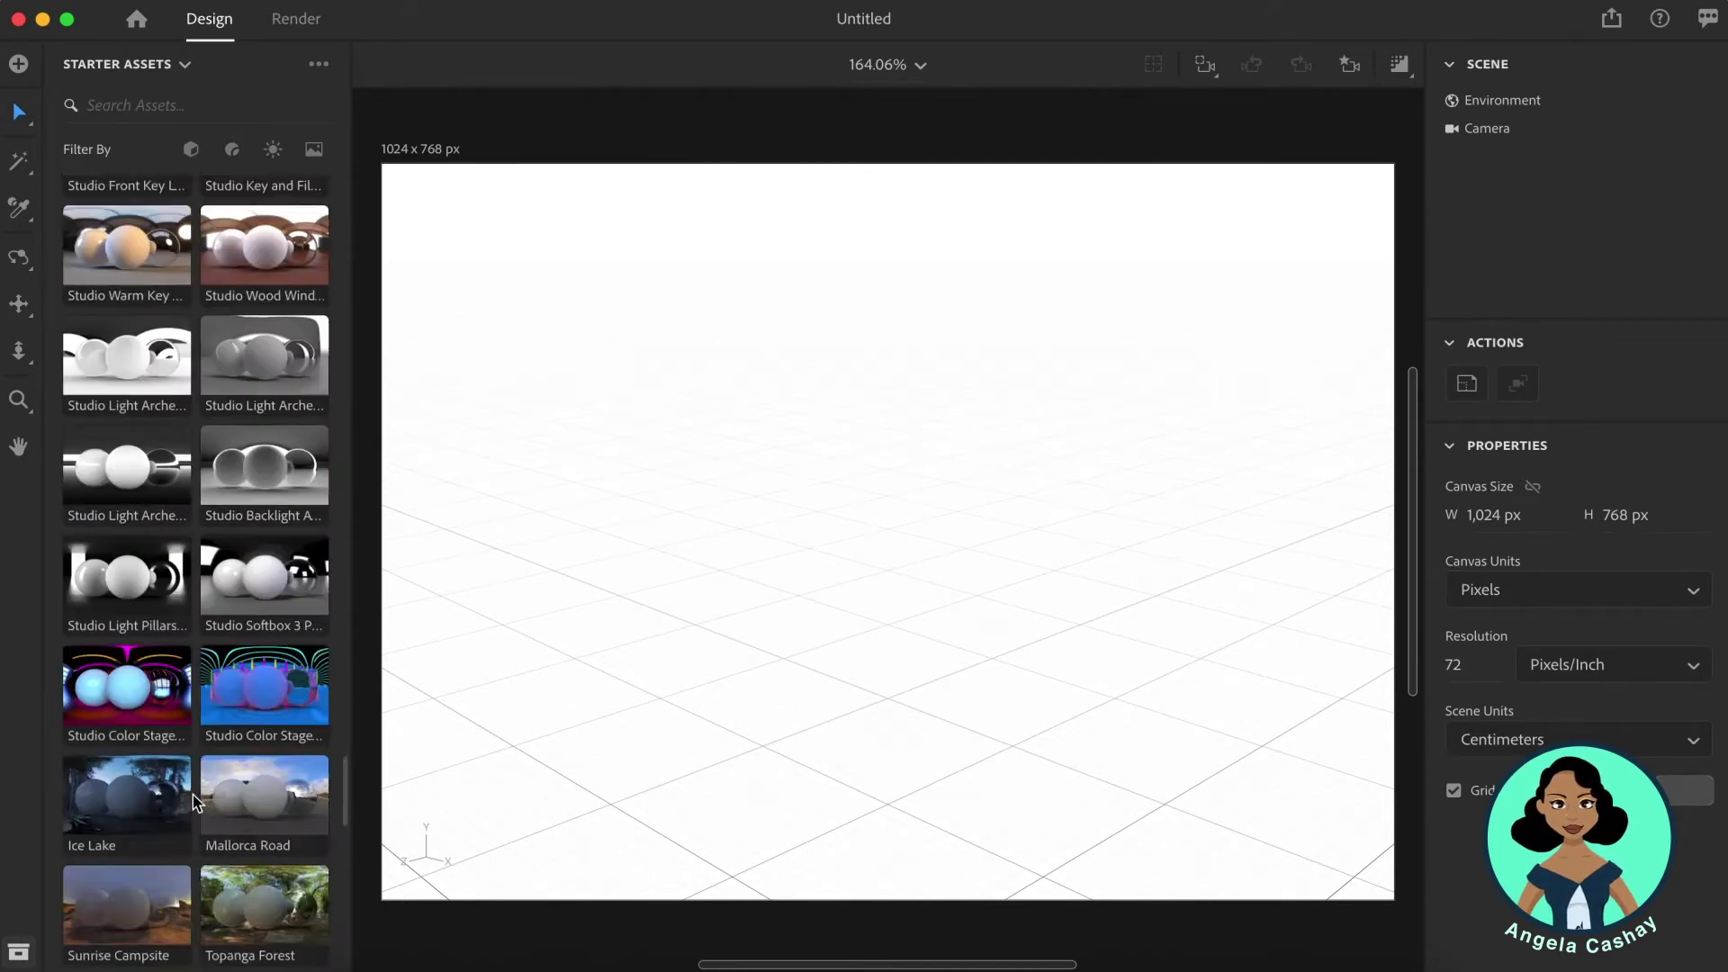
scroll(192, 795, down, 6)
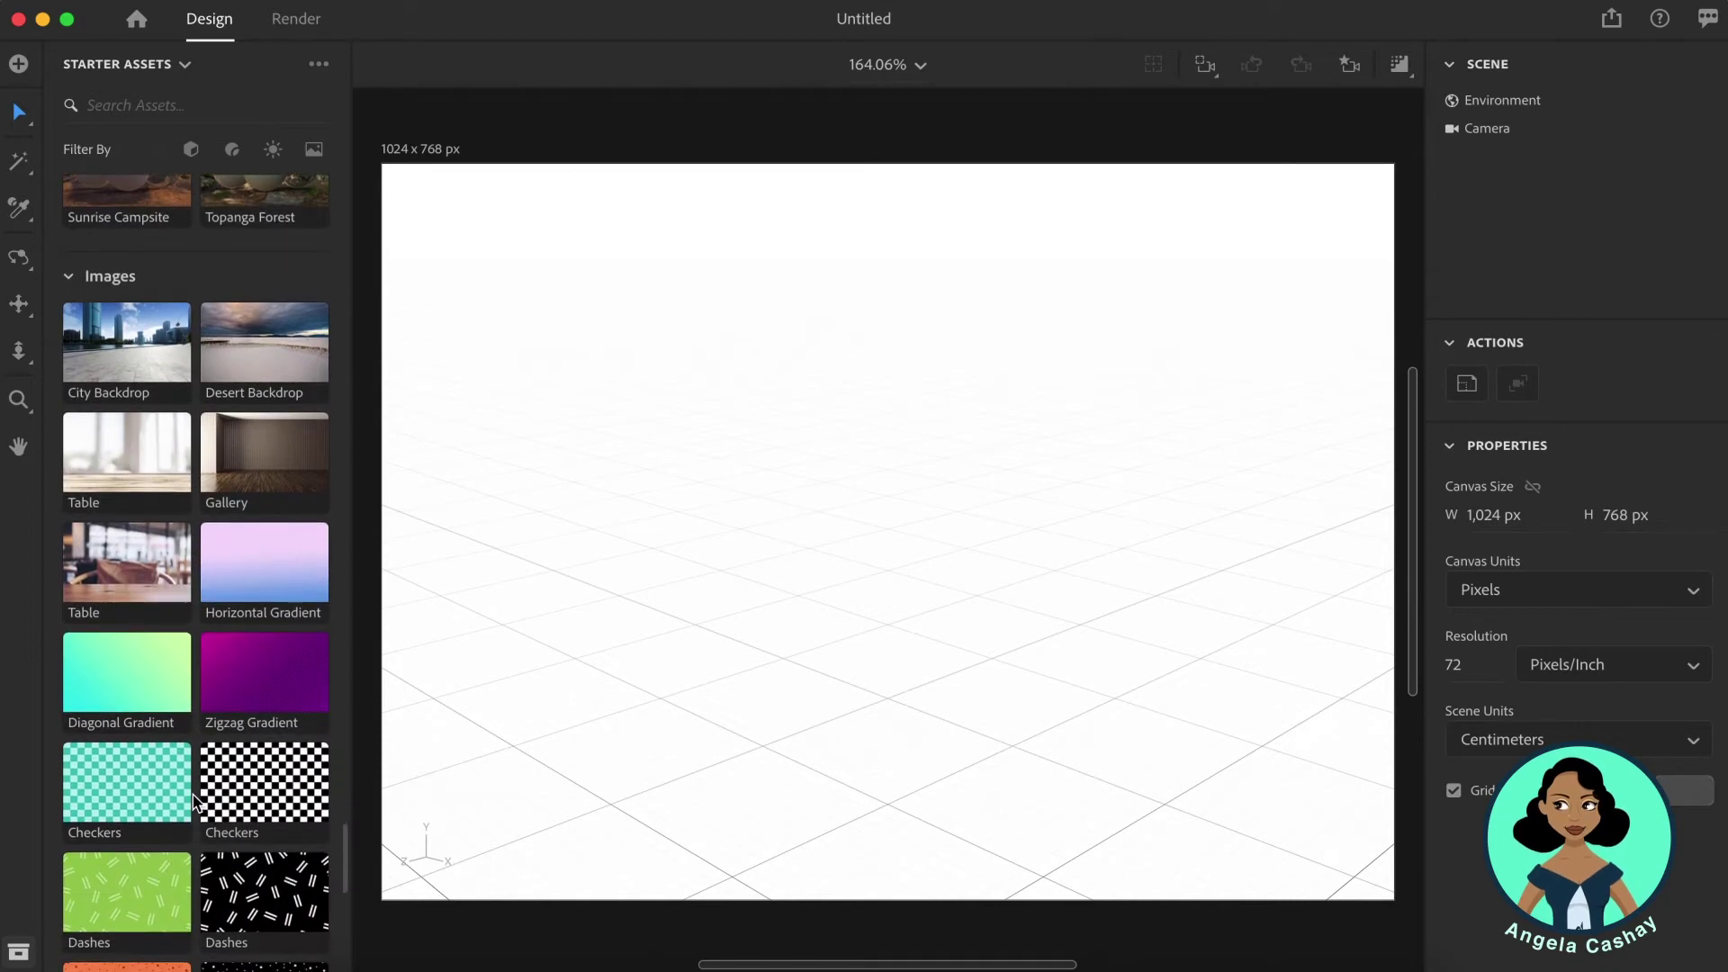
scroll(192, 795, up, 15)
scroll(193, 796, up, 20)
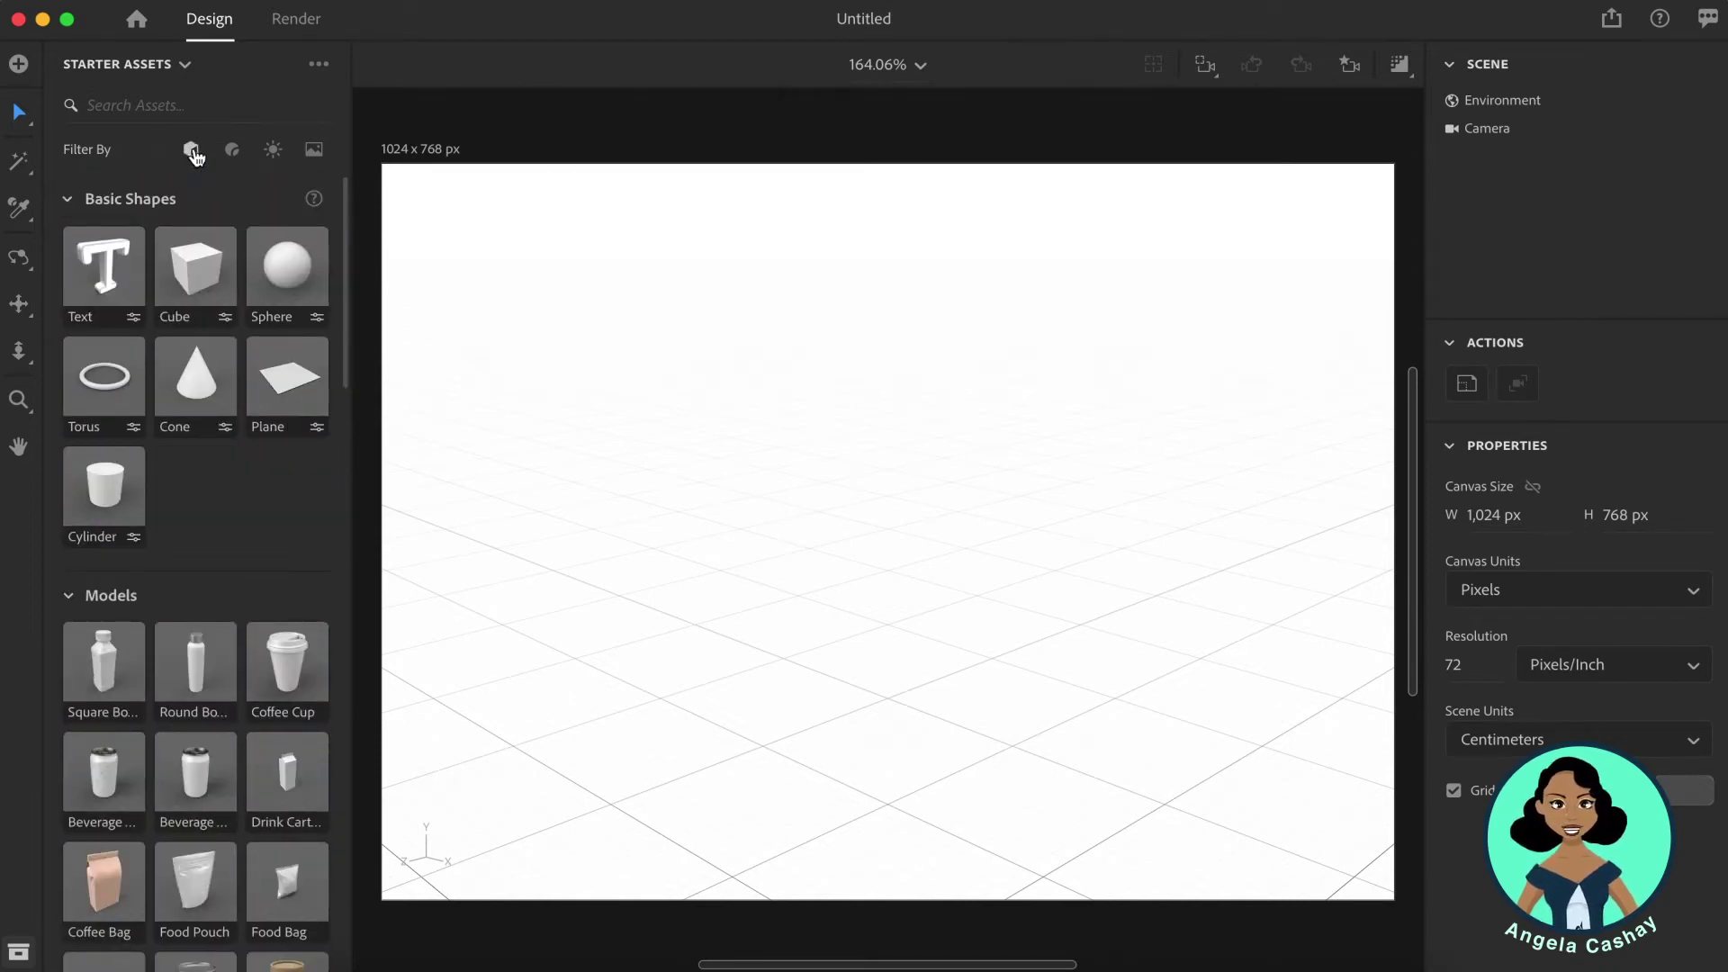
Filter the starter assets to models and place a Coffee Cup with a Food Pouch to its left on the ground.
click(233, 149)
click(232, 150)
scroll(218, 526, down, 1)
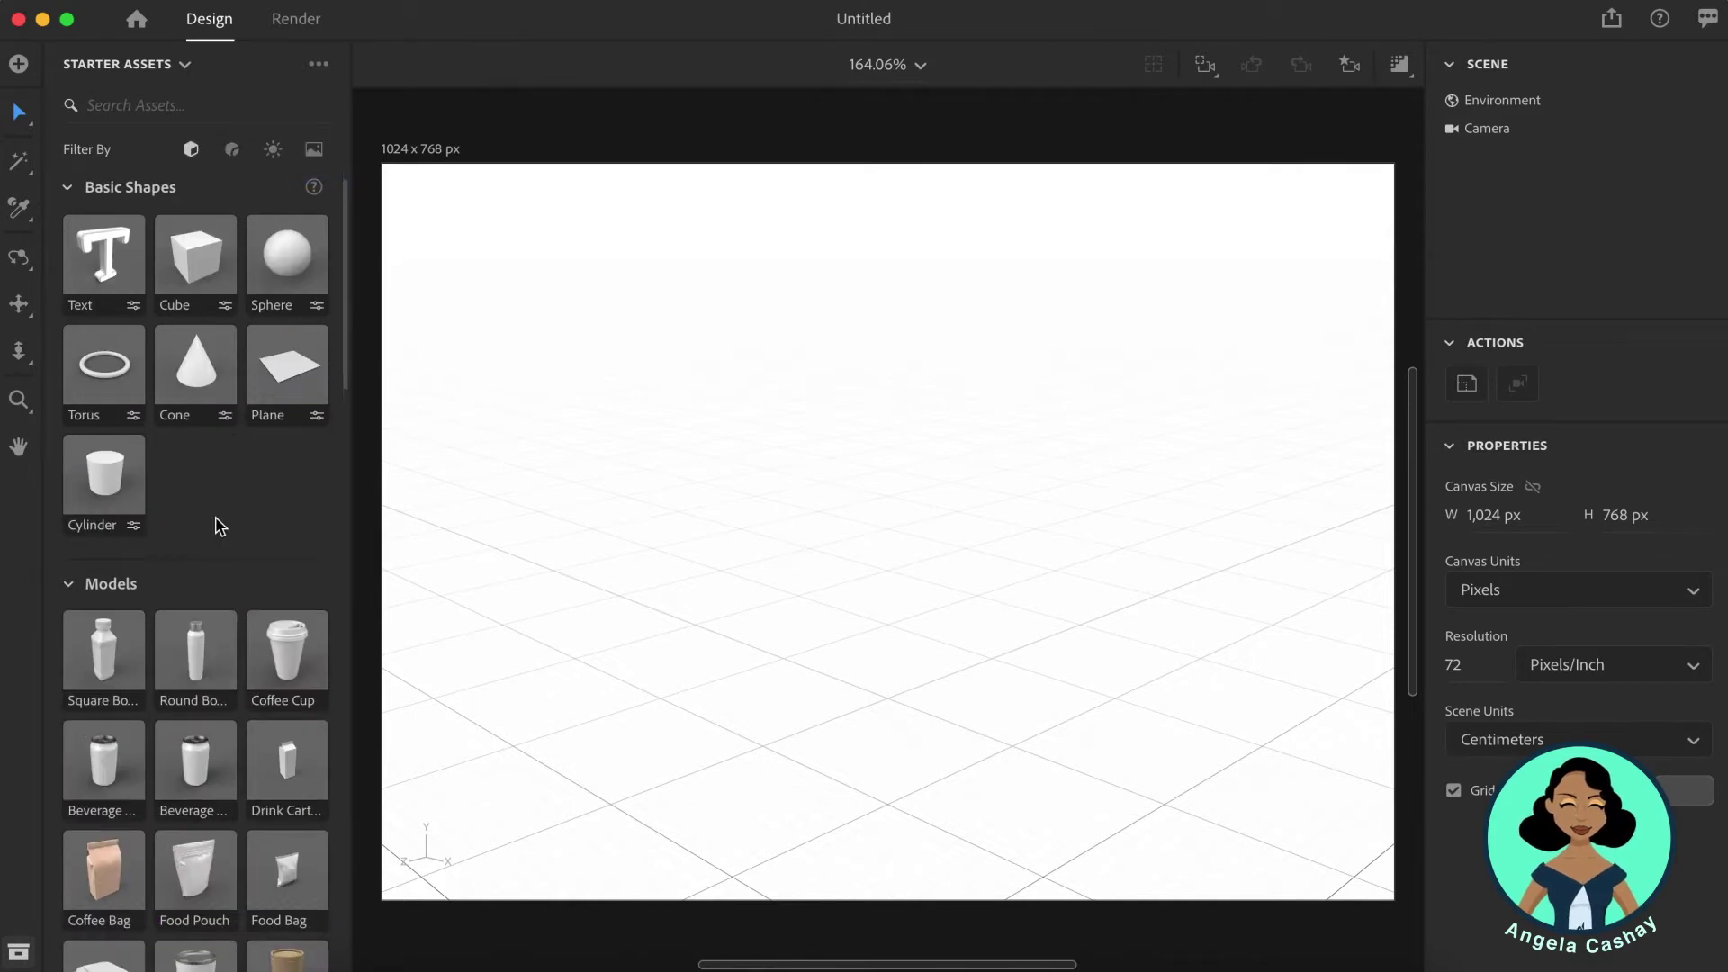
scroll(219, 526, down, 5)
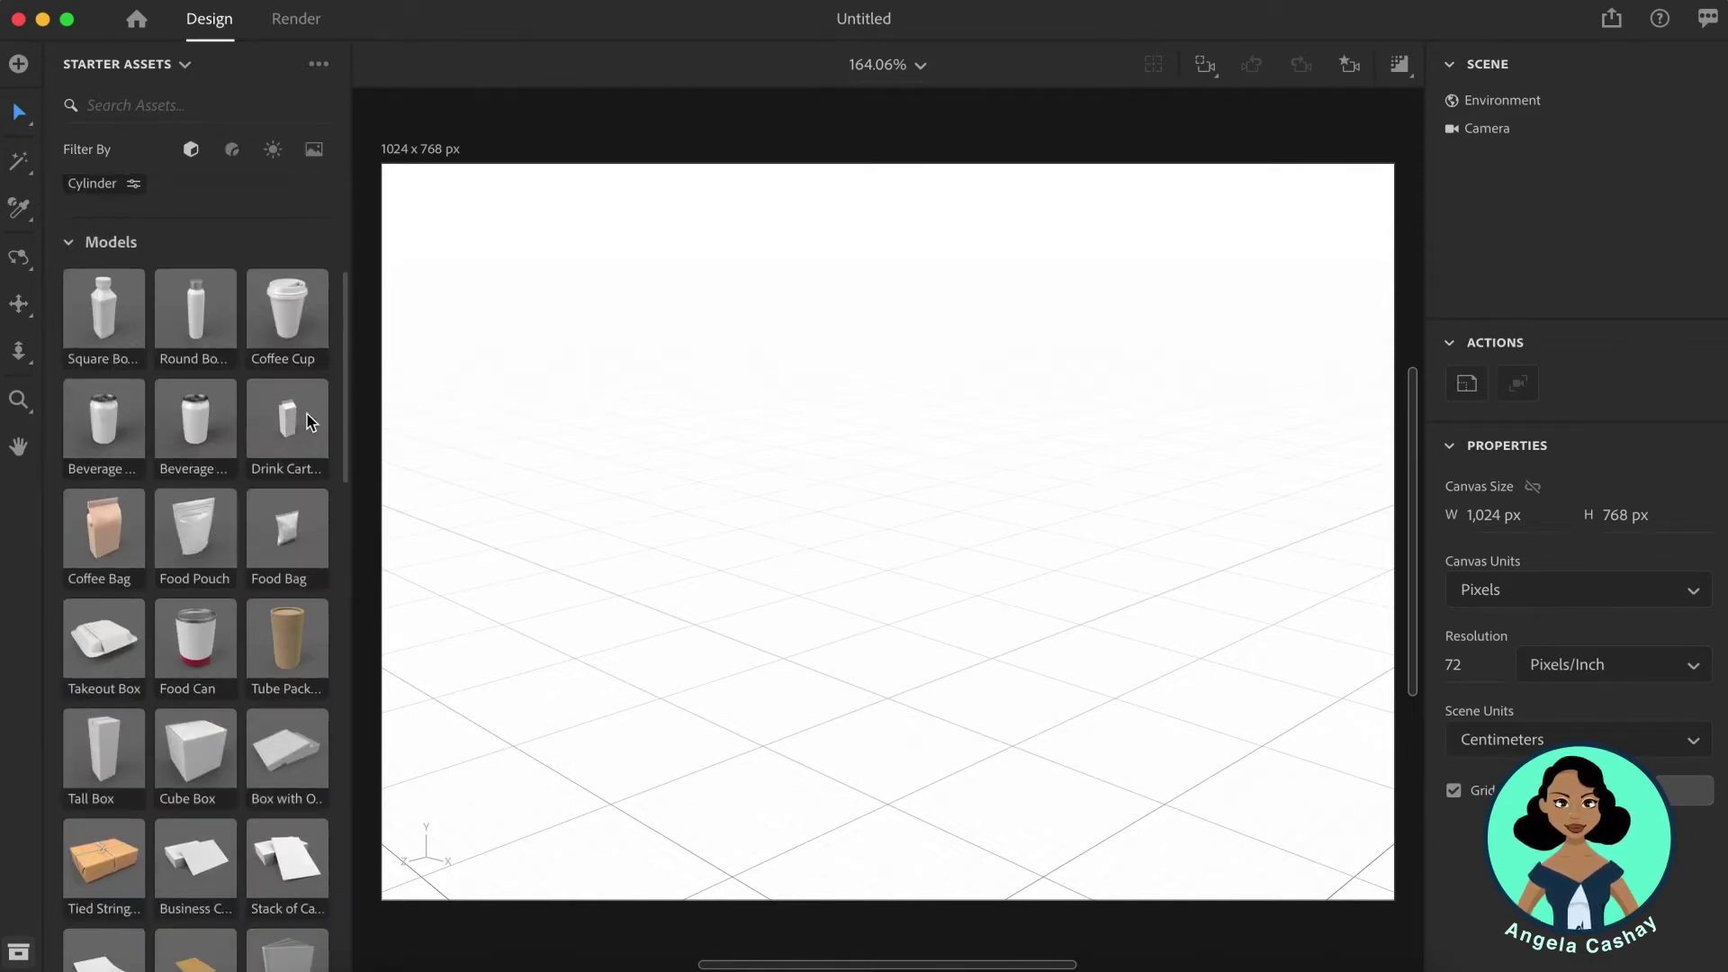
drag(285, 309, 1033, 742)
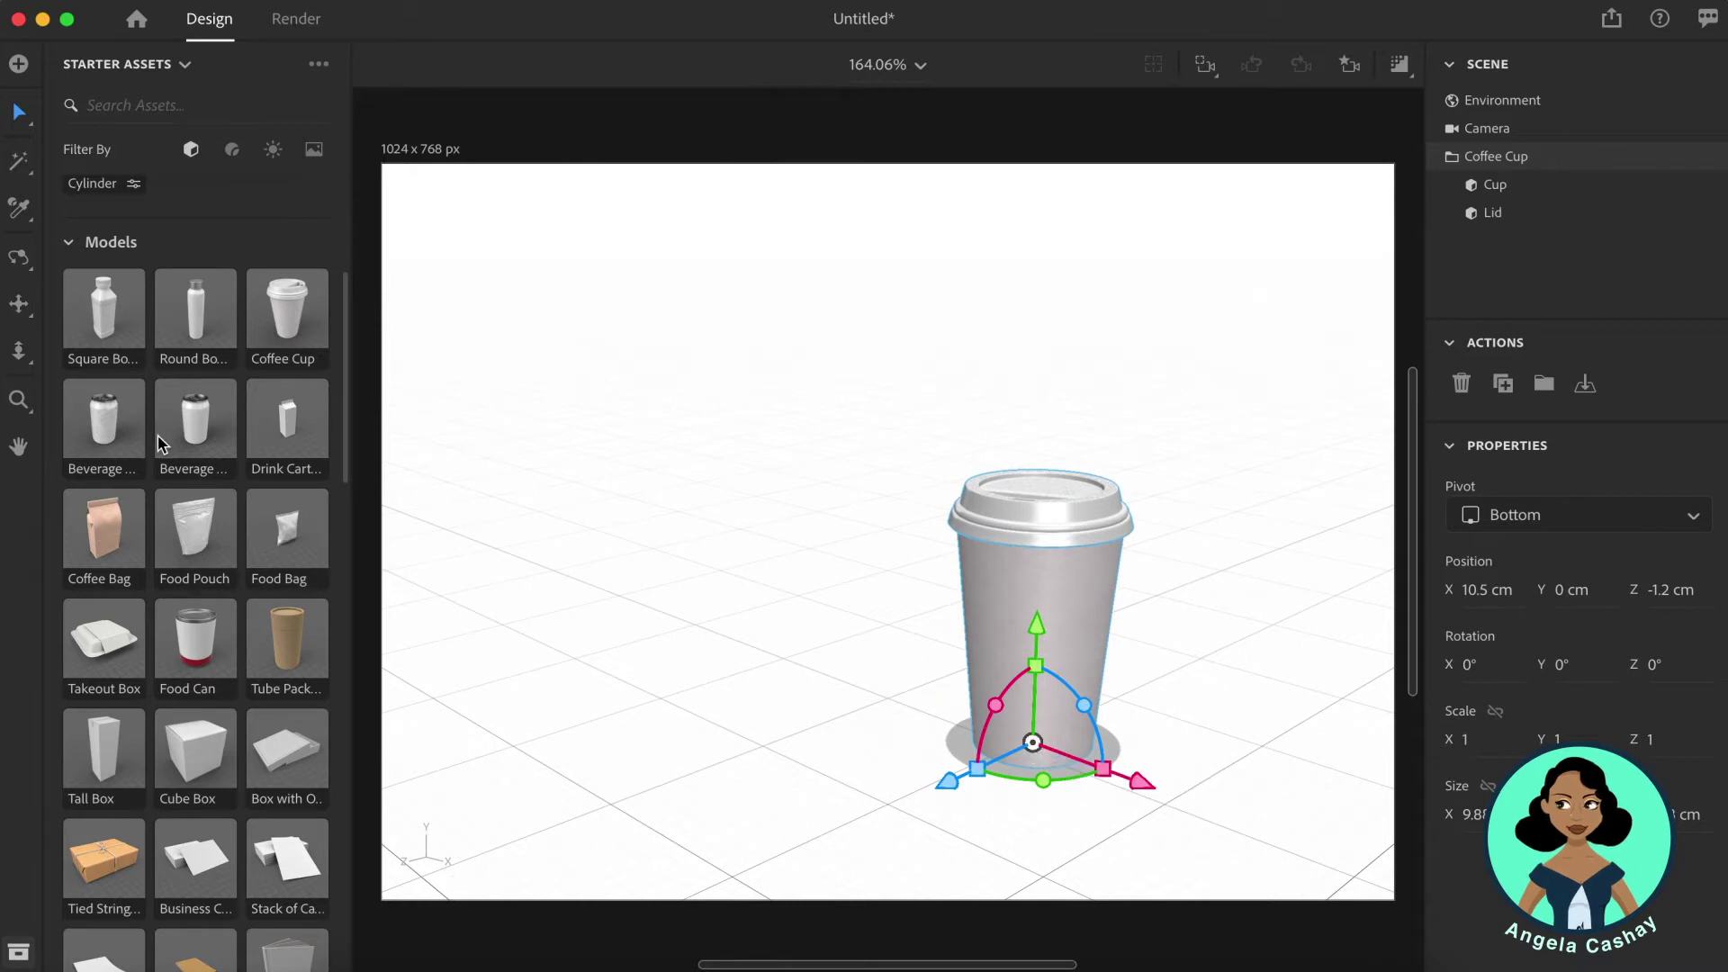
click(157, 531)
drag(157, 531, 715, 729)
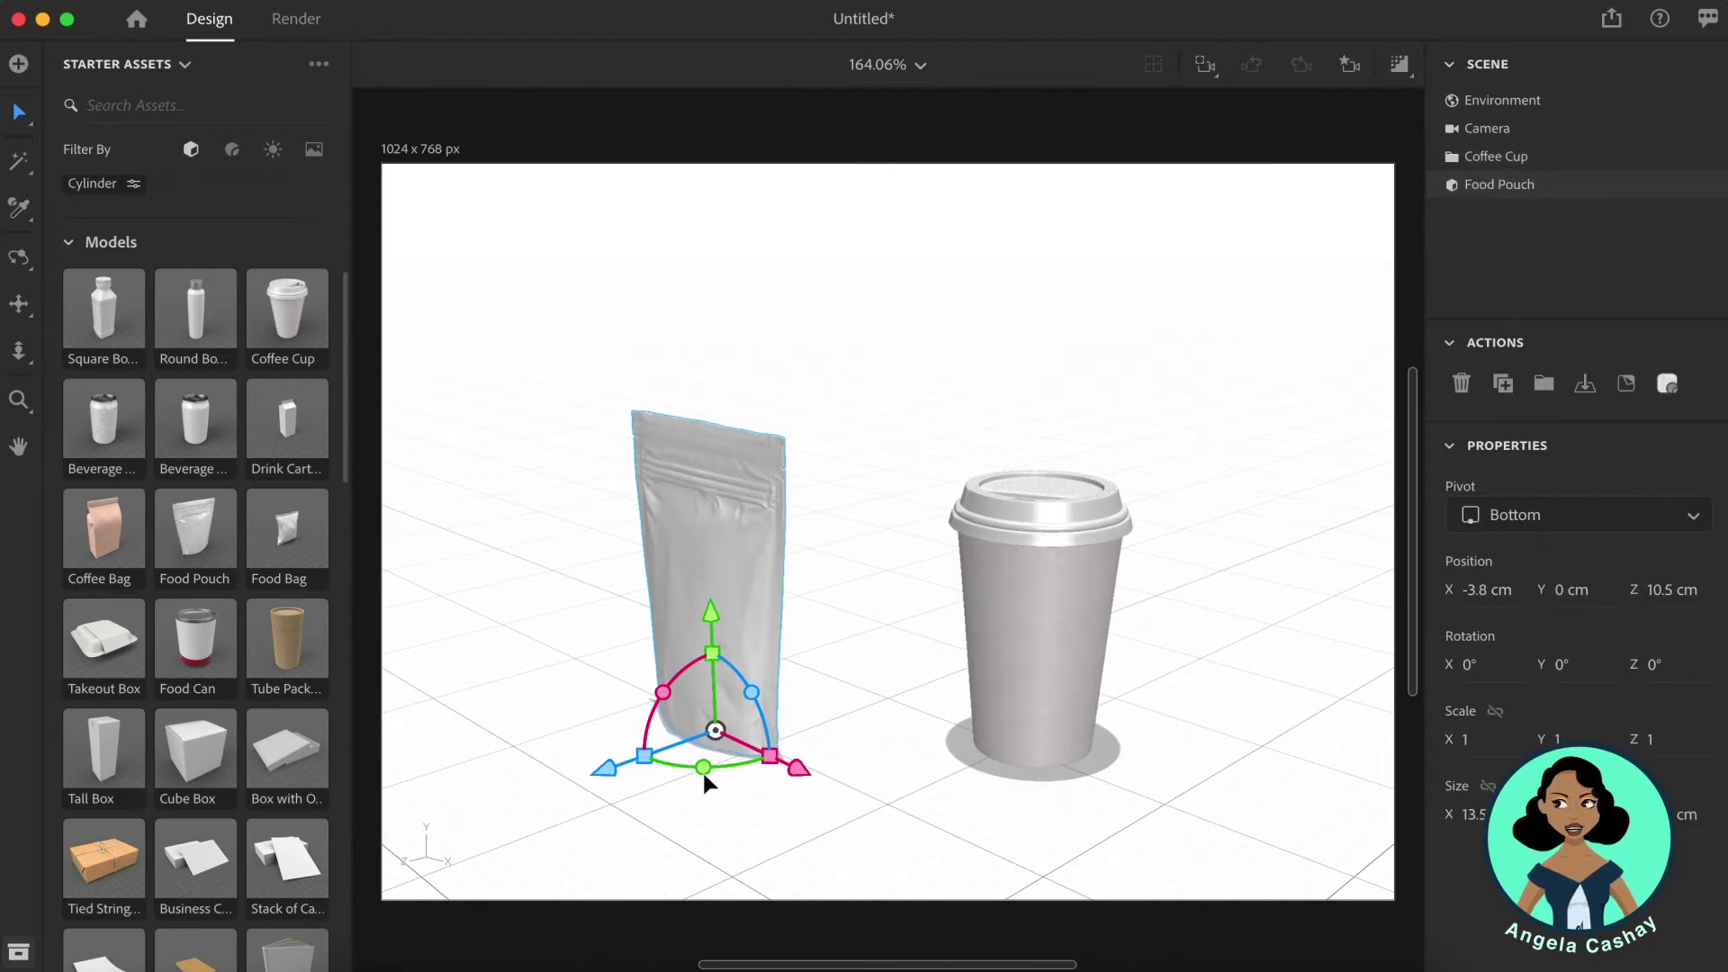
Rotate the Food Pouch around its Y axis to about 96° and scale it uniformly to about 1.6.
mouse_move(702, 766)
mouse_down()
mouse_move(872, 735)
mouse_move(734, 775)
mouse_up()
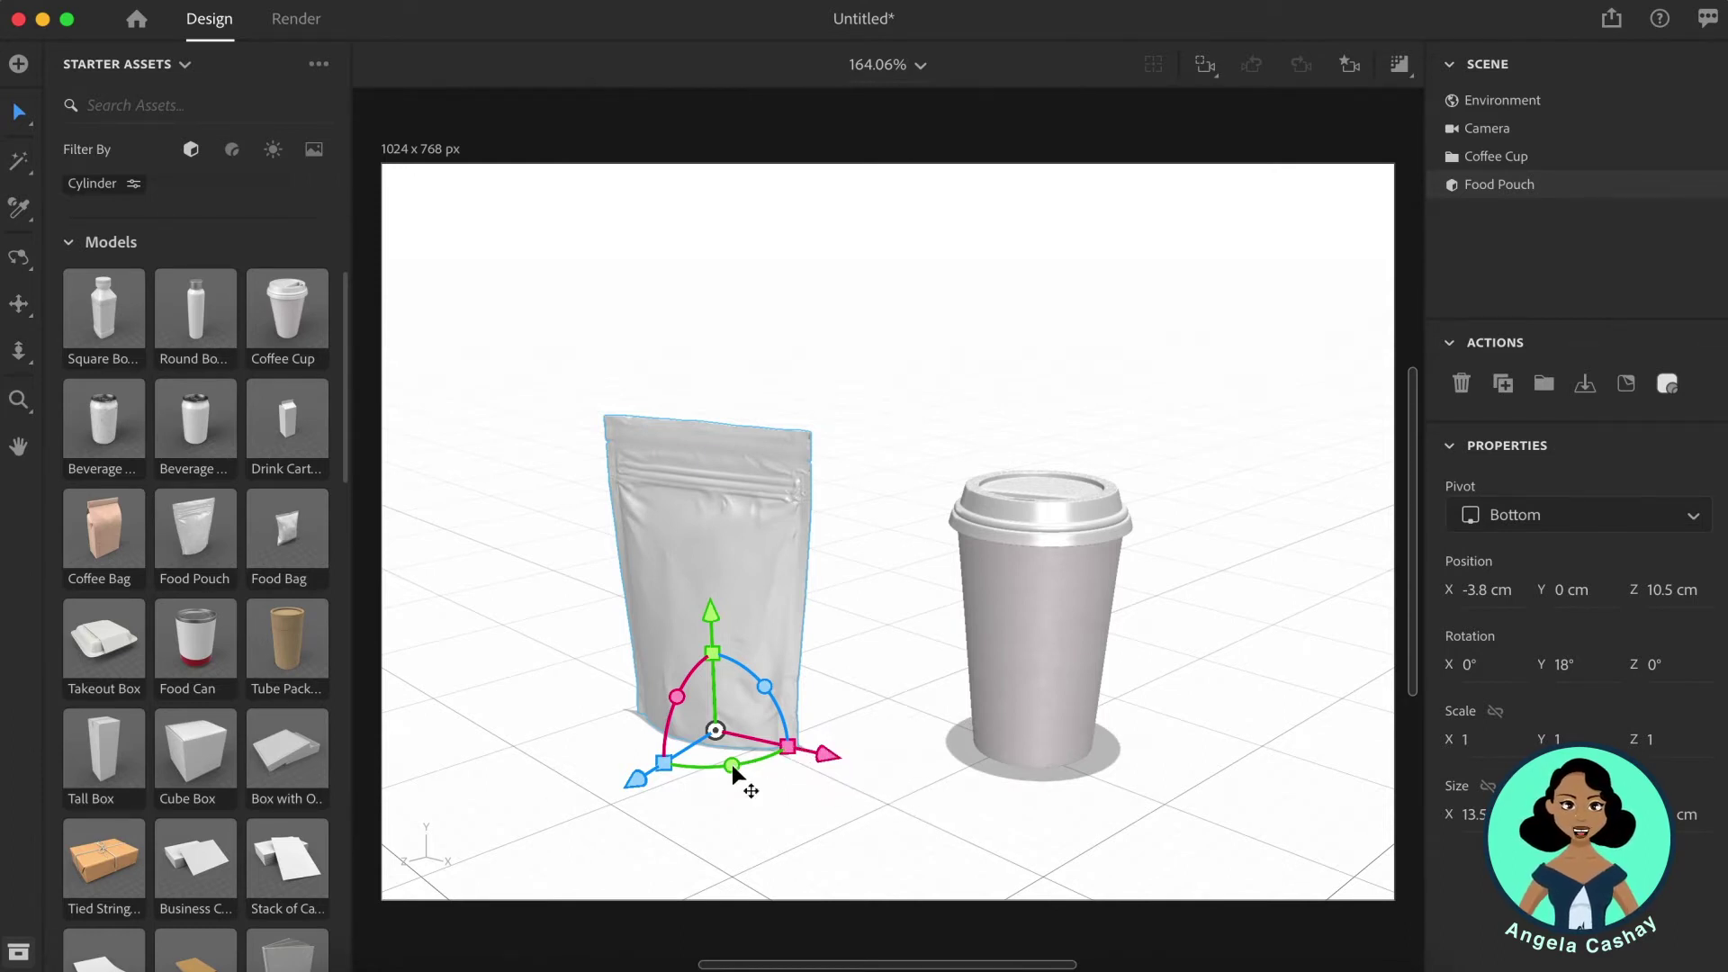
drag(732, 764, 823, 727)
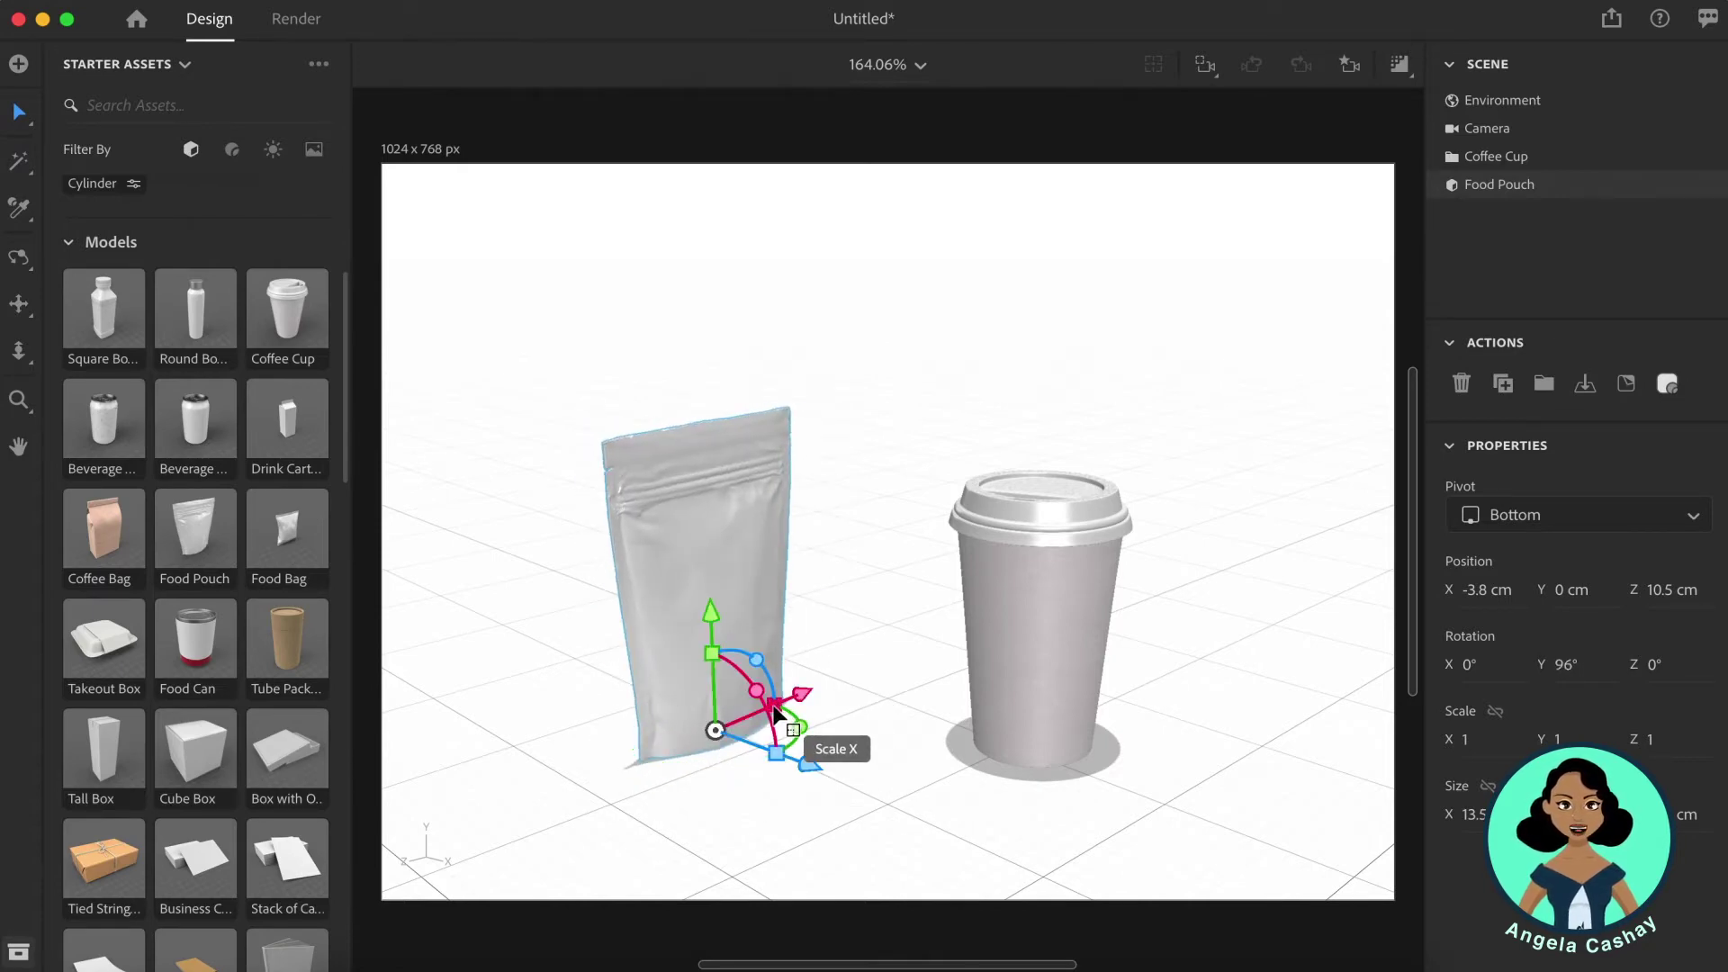
drag(775, 708, 802, 706)
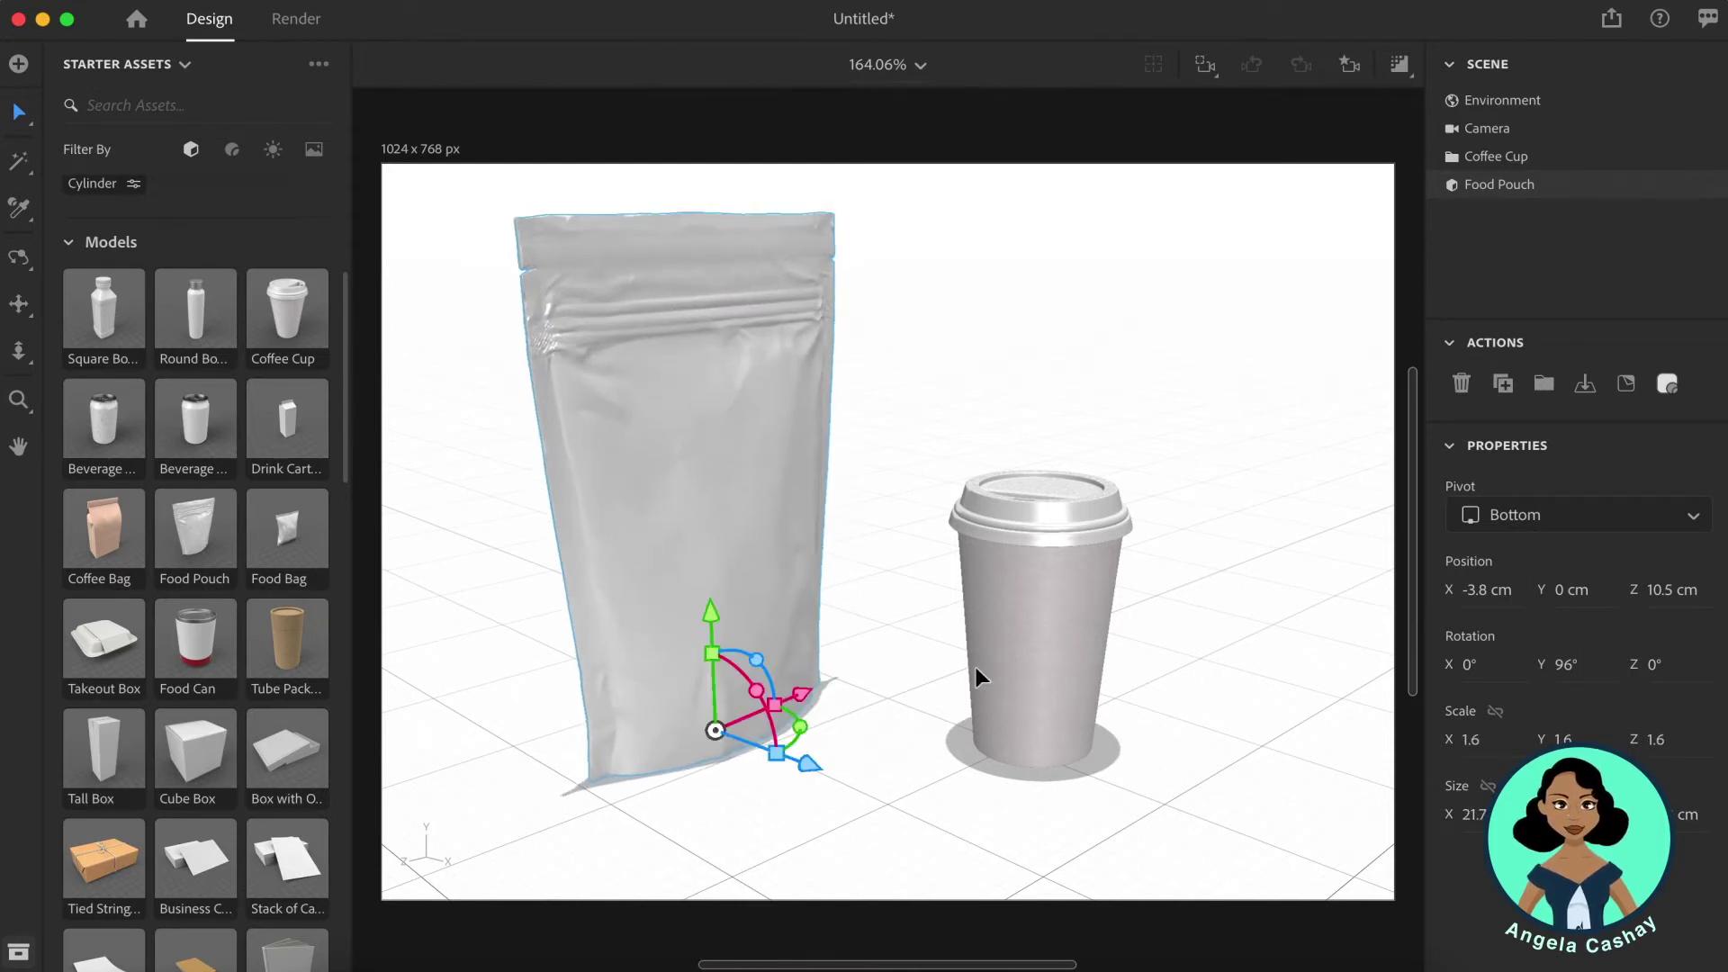
Scale the whole Coffee Cup uniformly to about 1.4.
click(1069, 663)
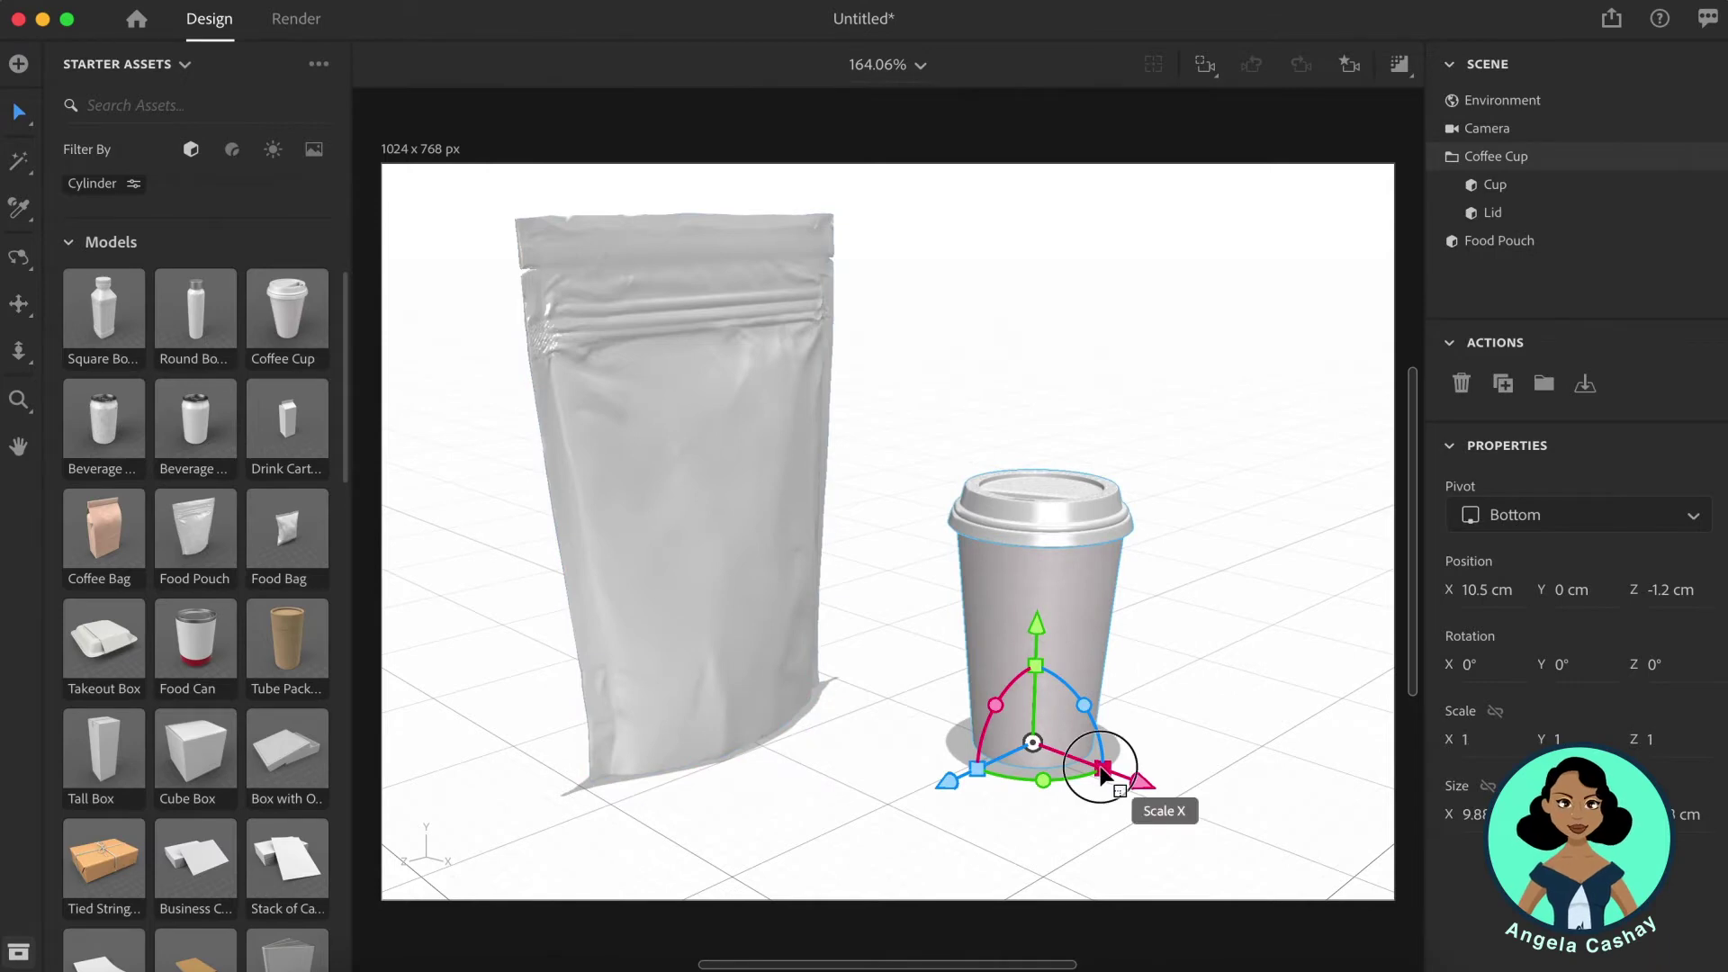
drag(1103, 771, 1129, 775)
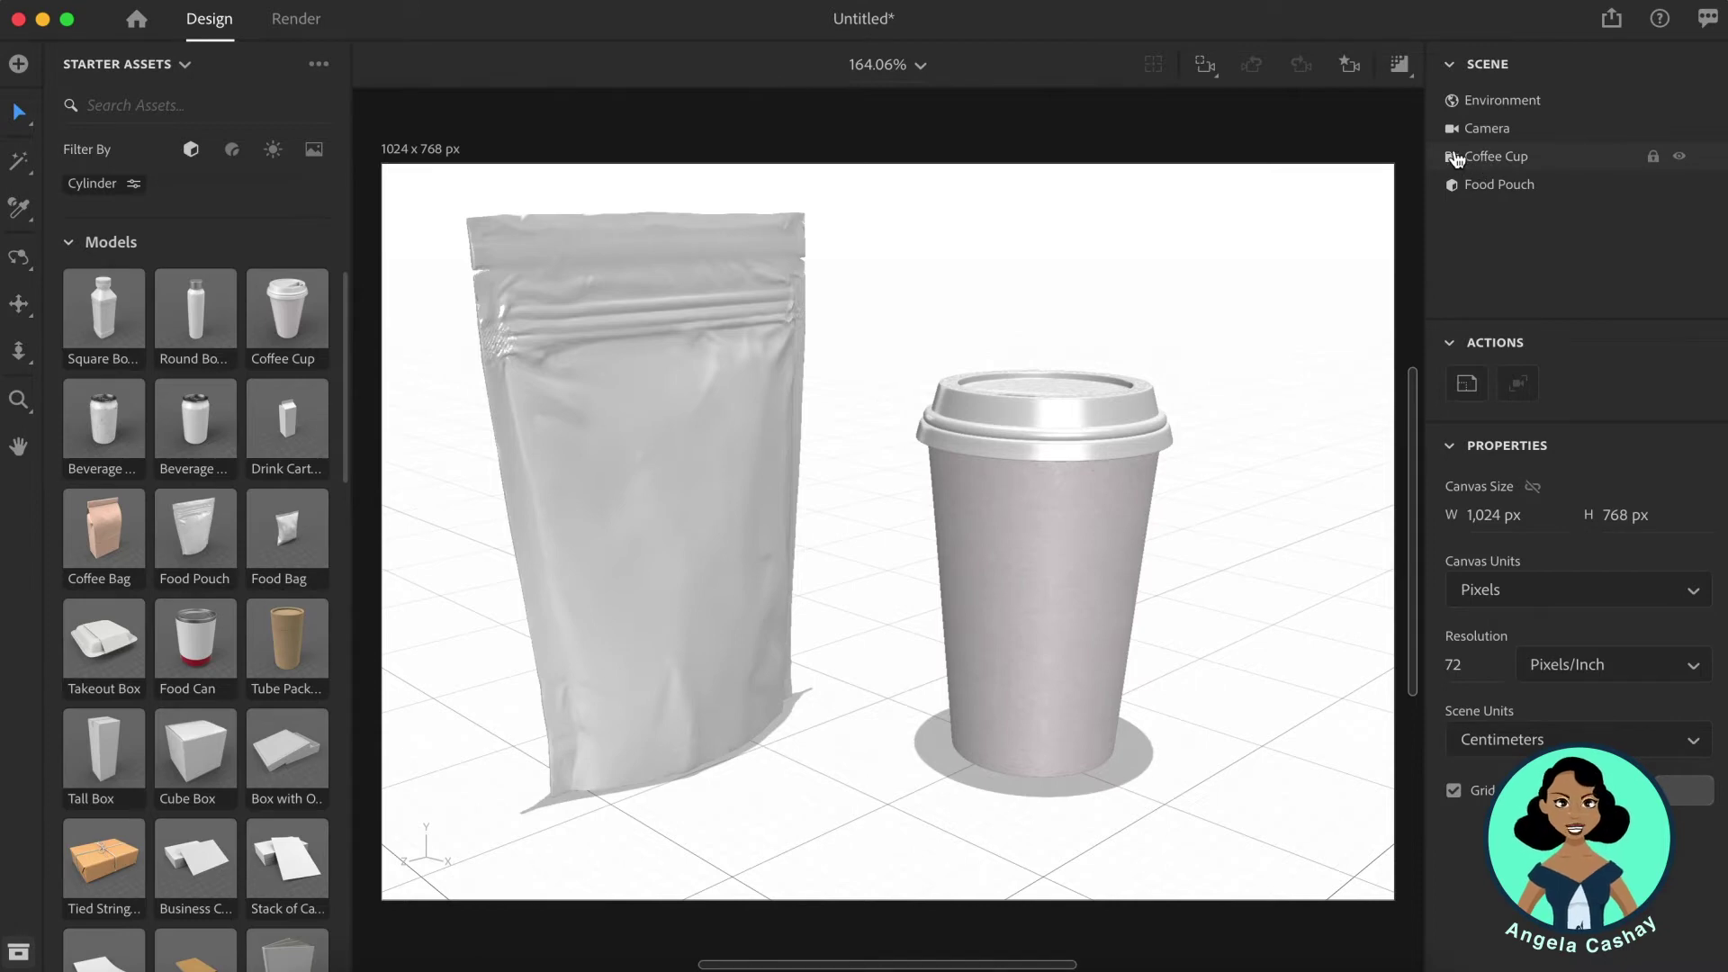
Expand the Coffee Cup group, select its Cup part, and check the Cup and Lid by hiding and showing each.
click(1456, 159)
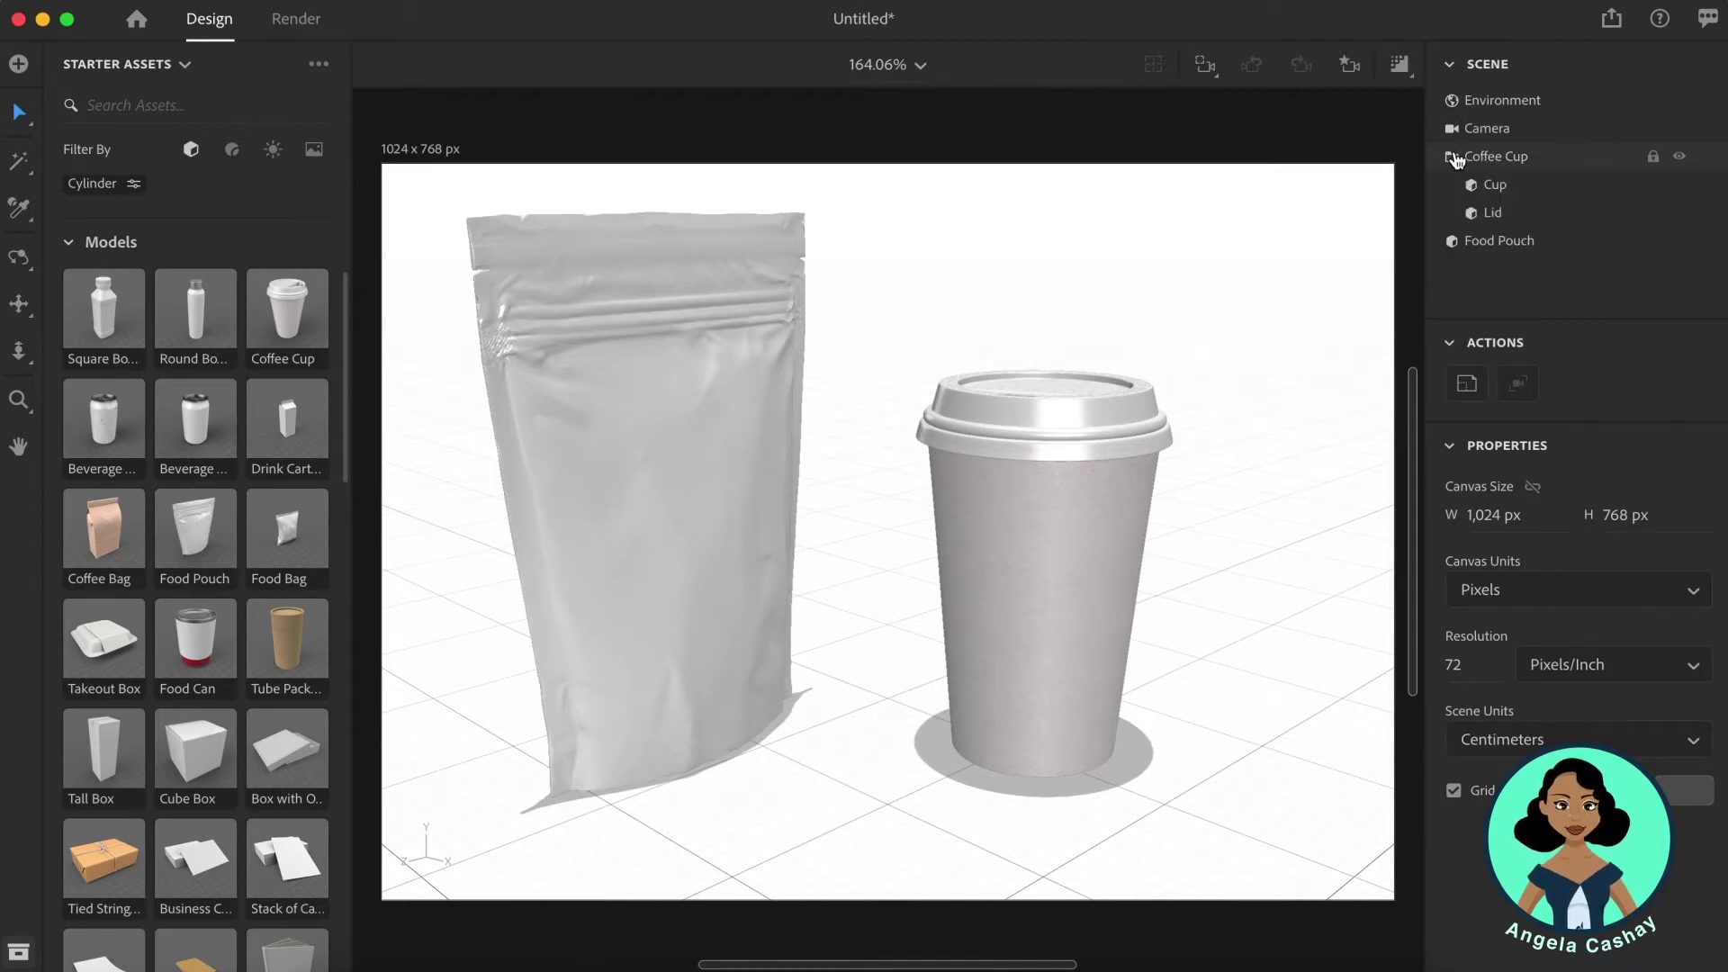
click(1501, 187)
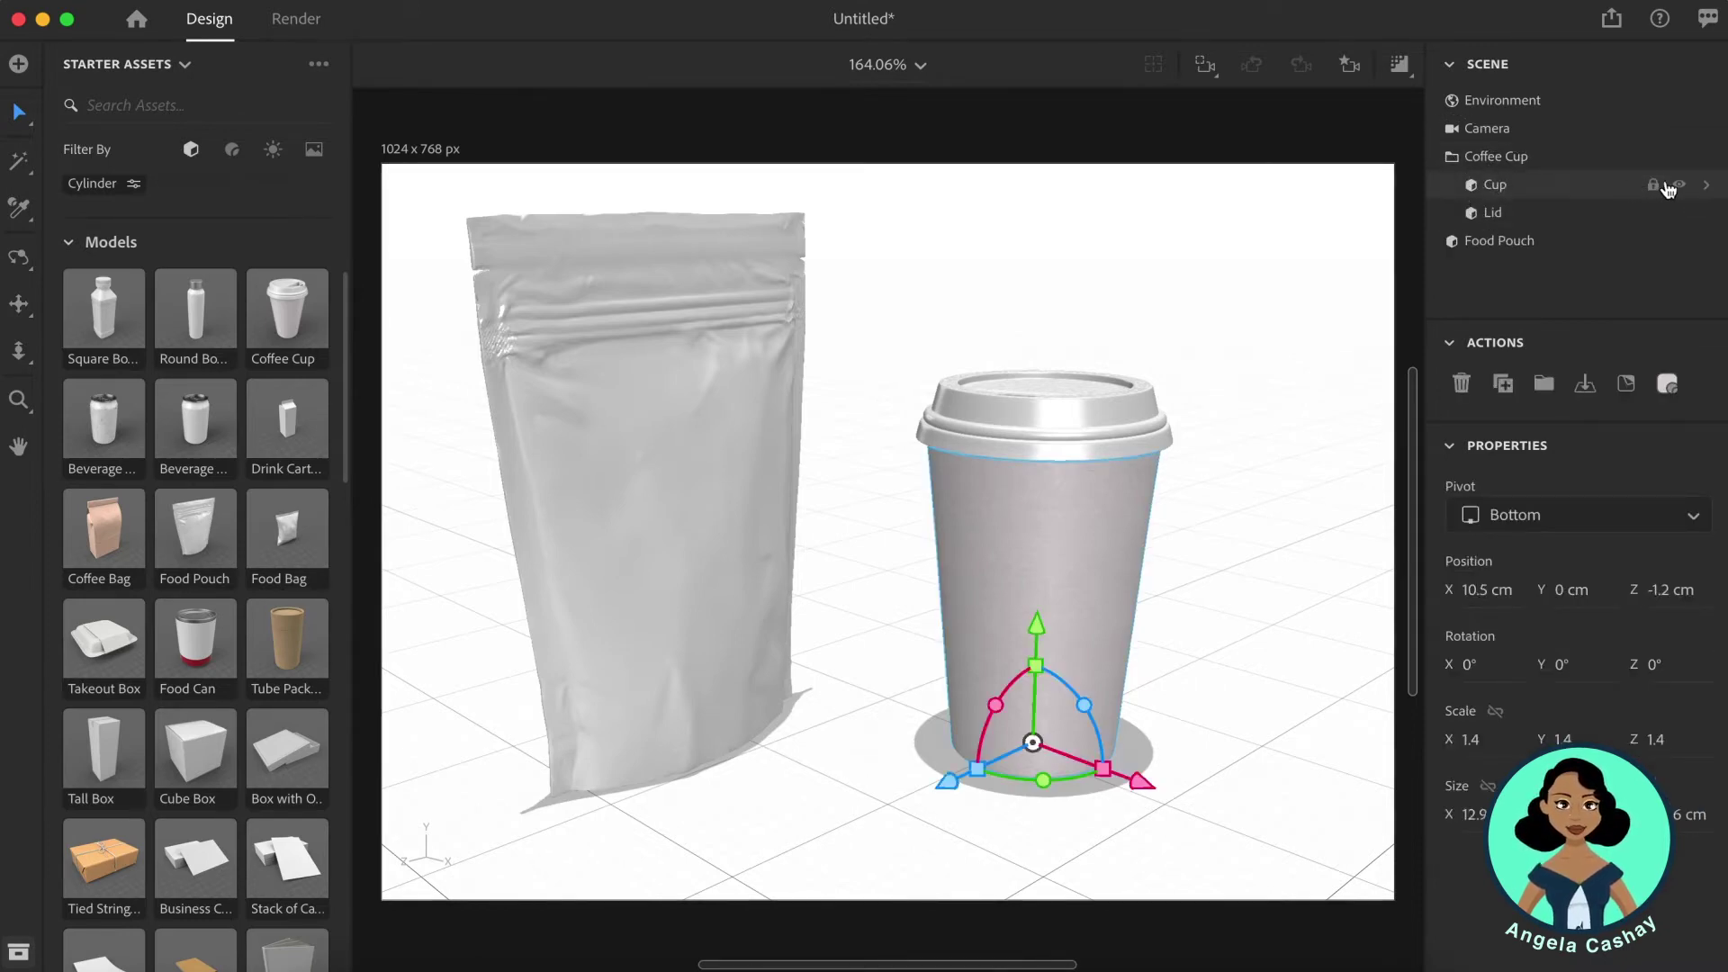
click(1679, 188)
click(1680, 188)
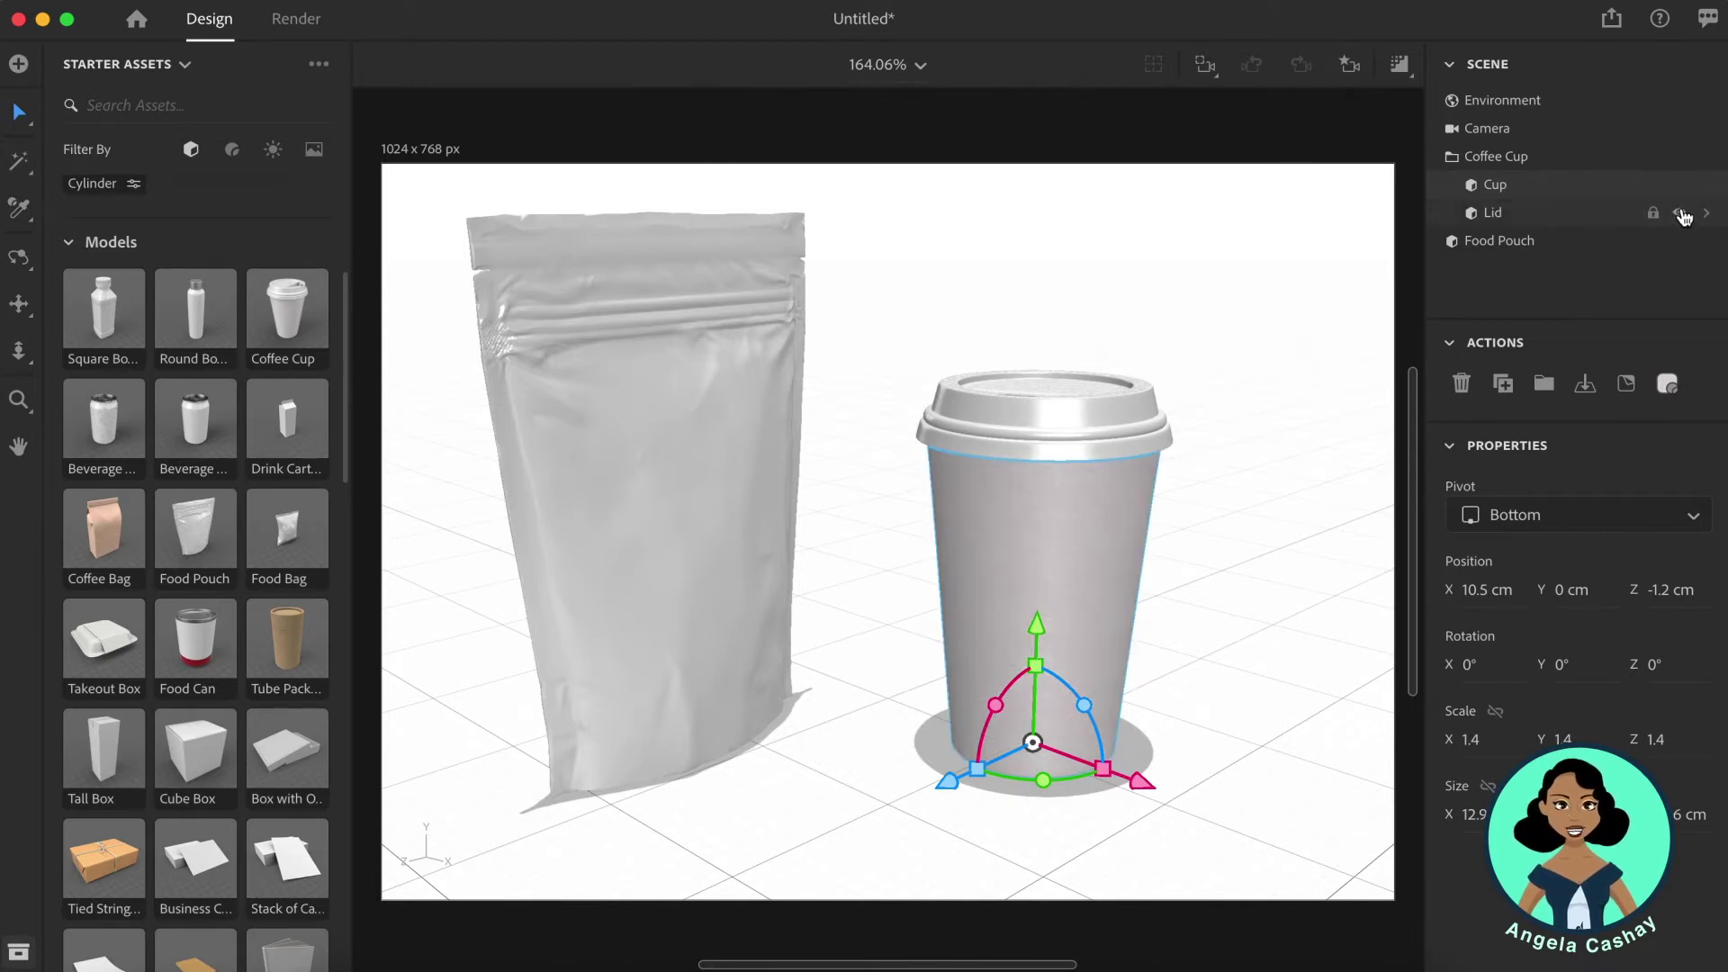
click(1680, 214)
click(1680, 214)
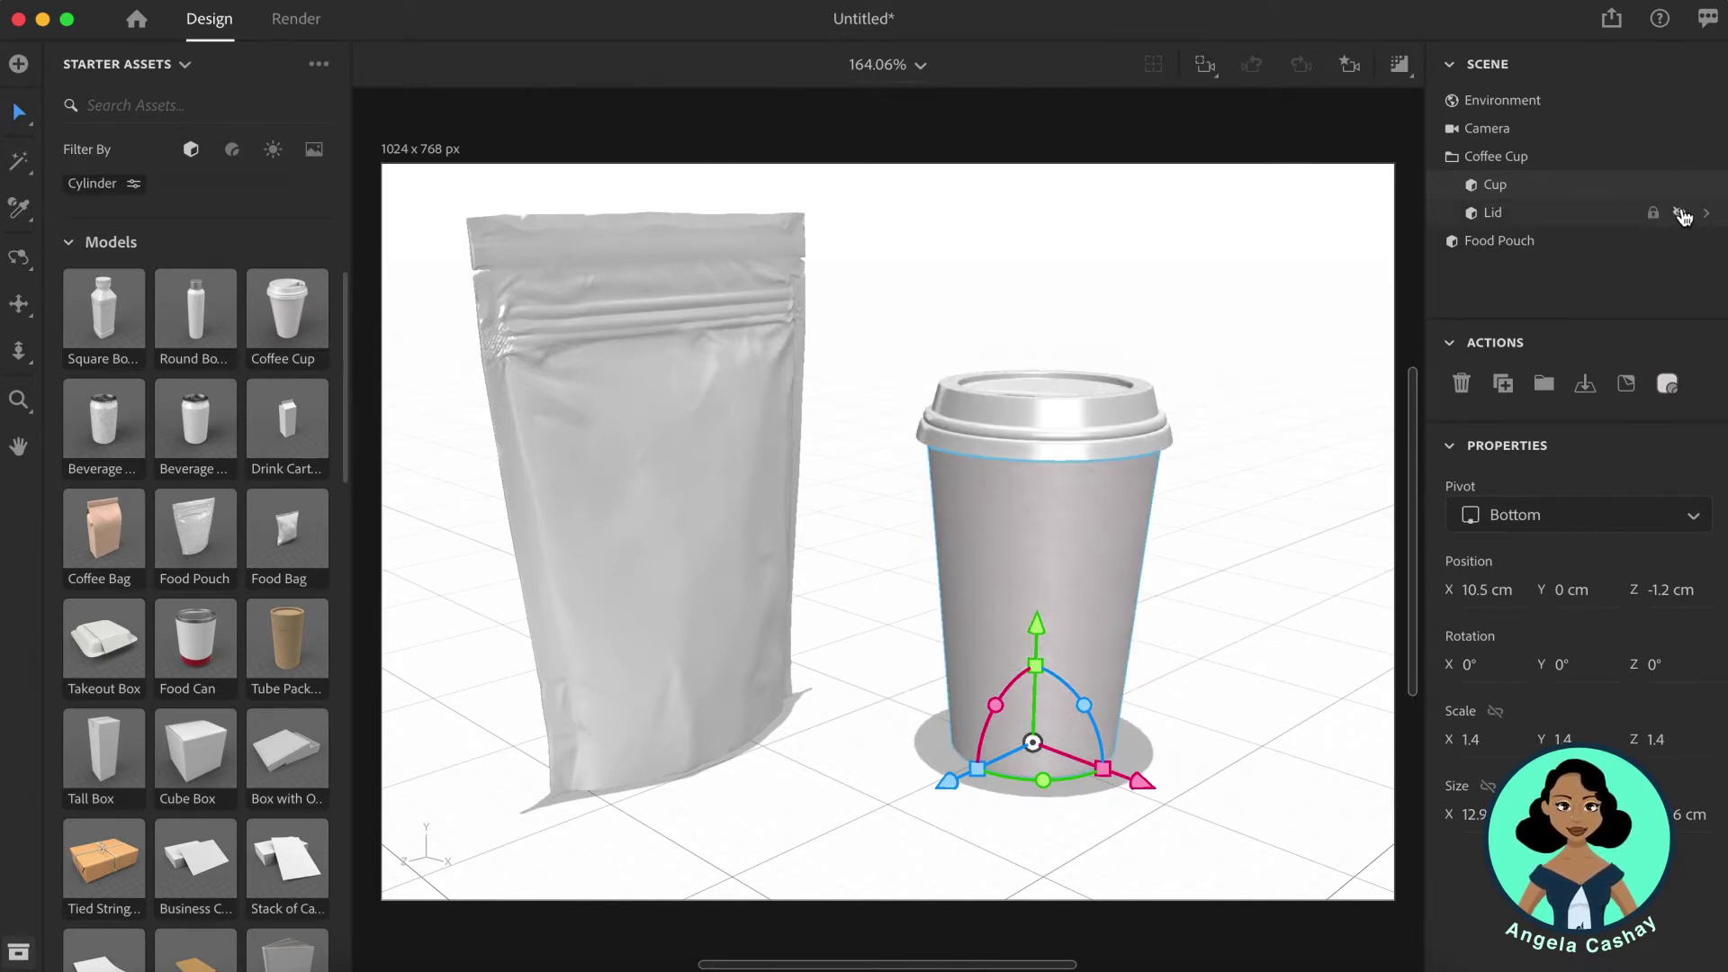
click(1627, 385)
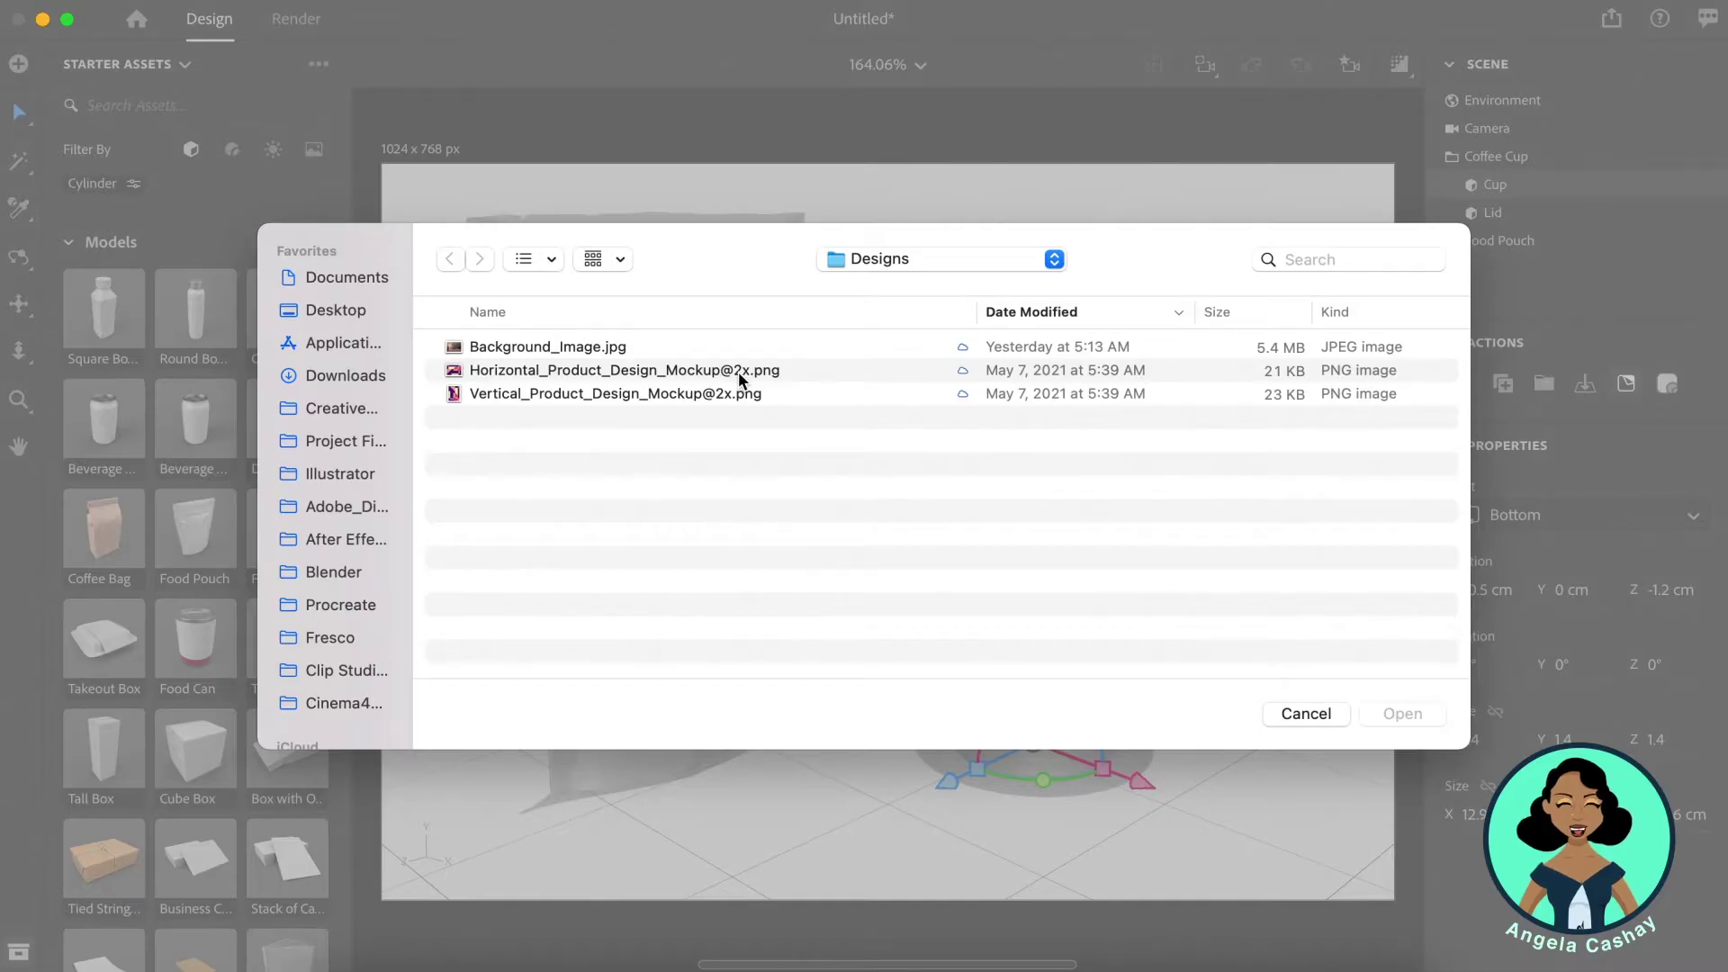
click(639, 369)
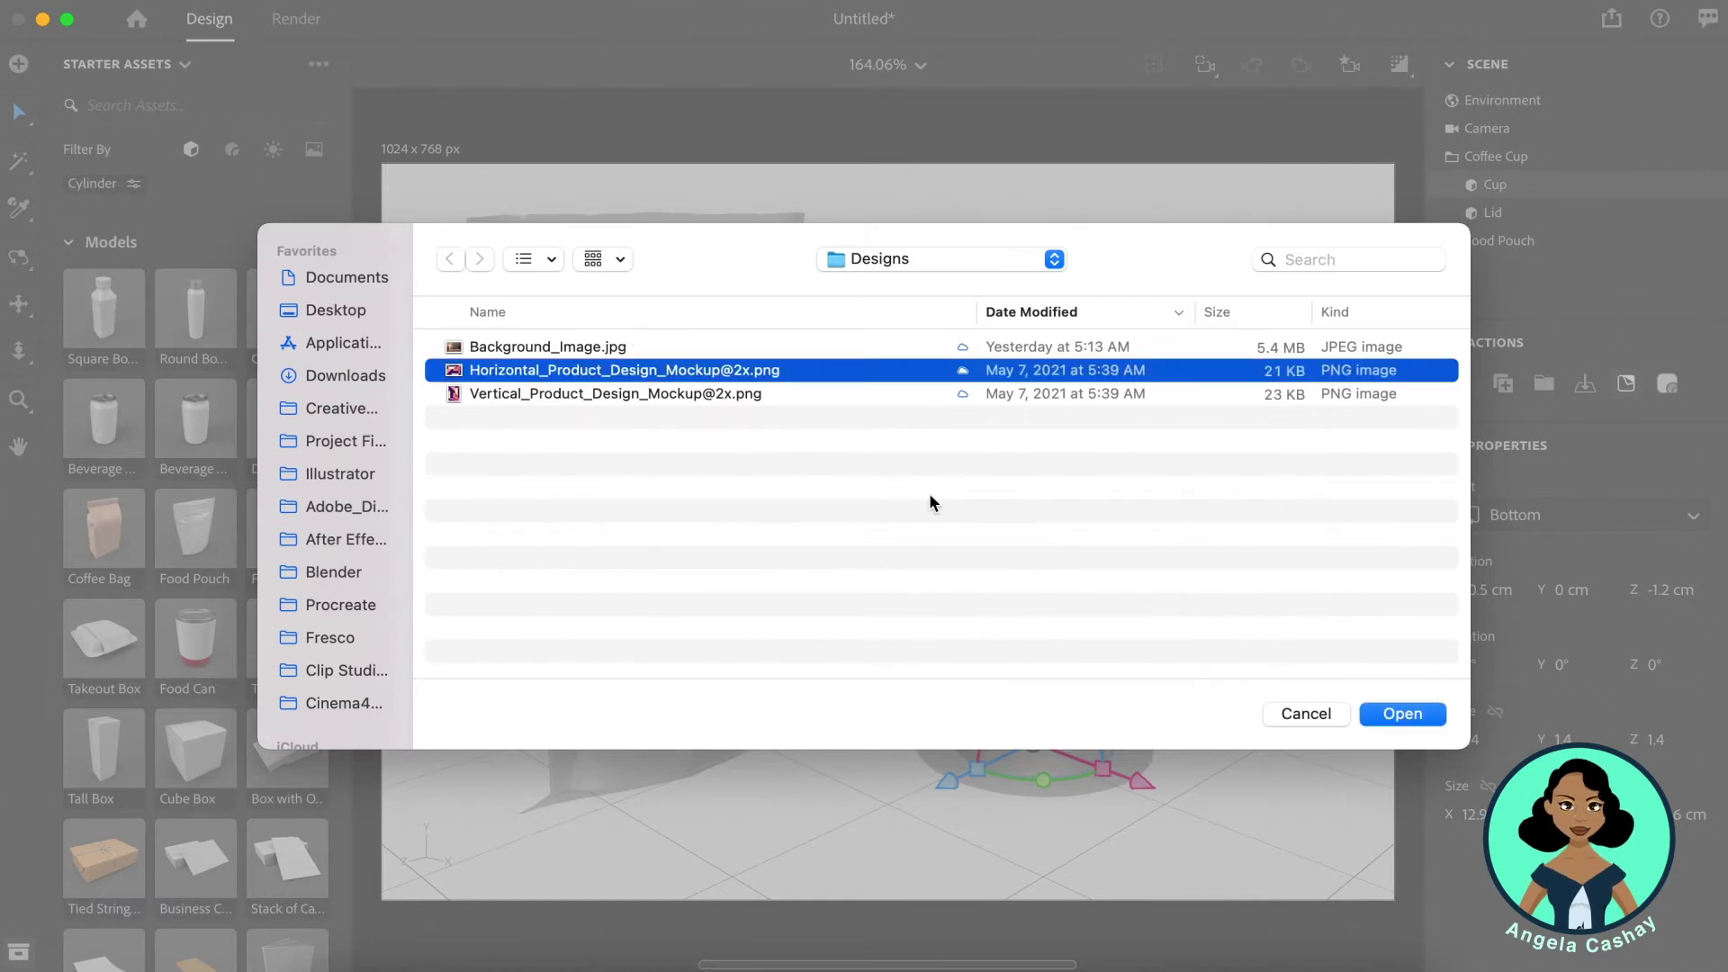
click(1431, 711)
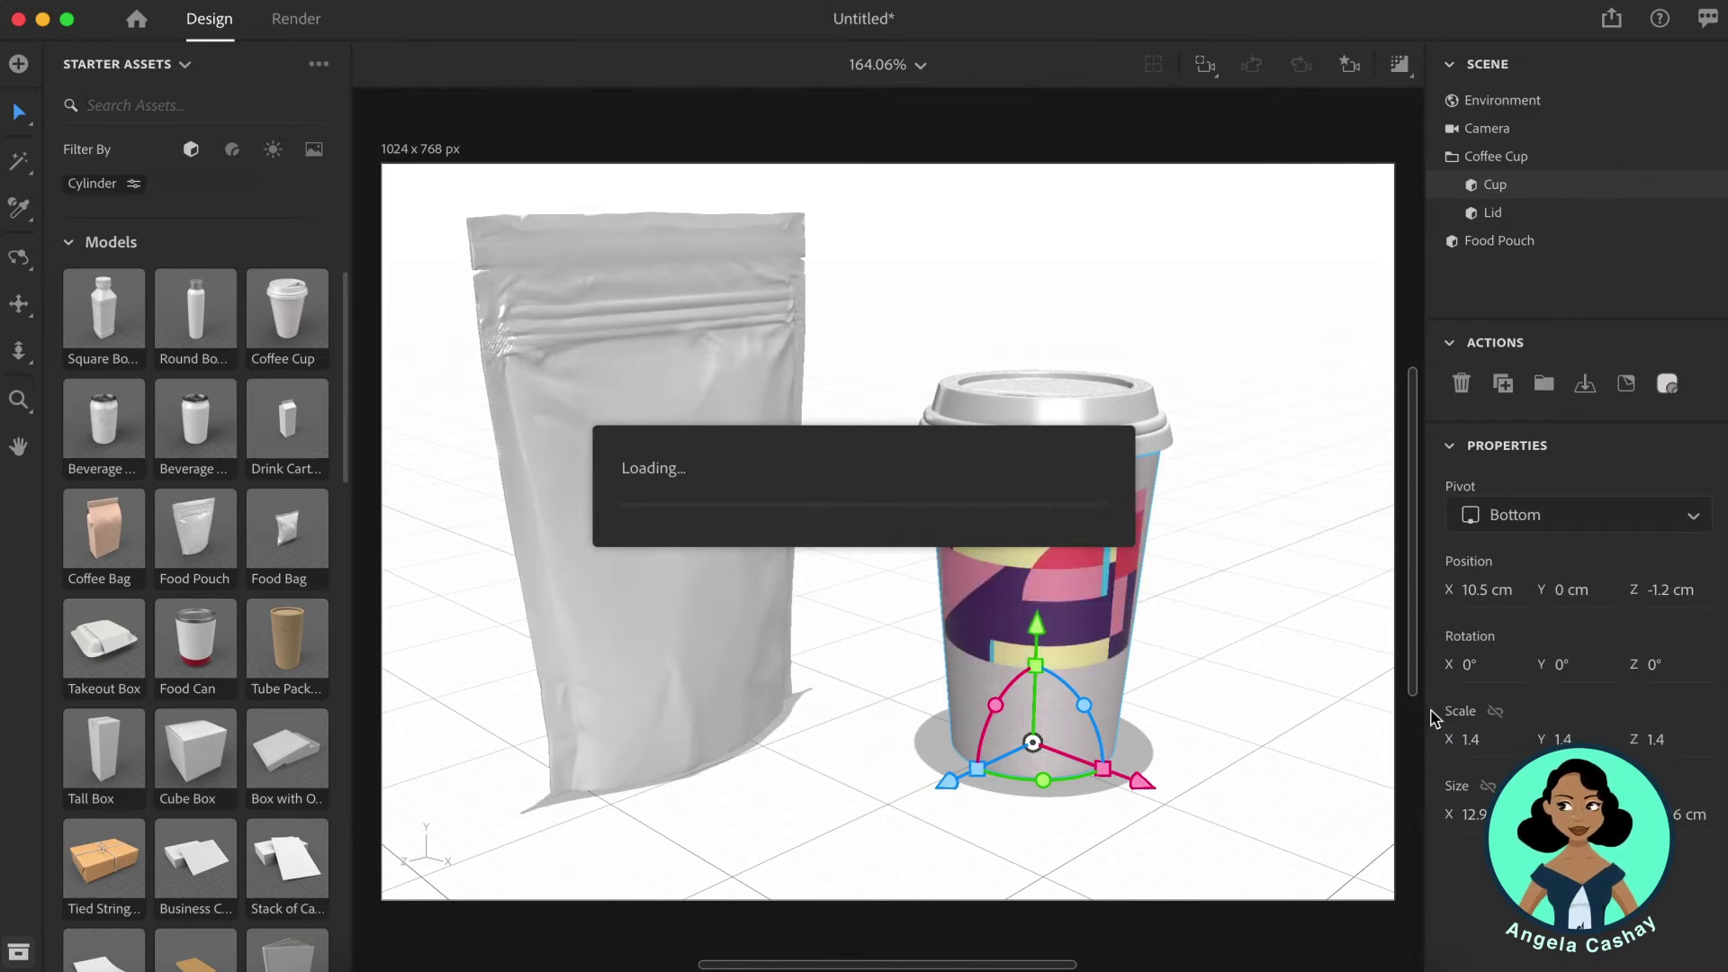
Stretch the cup's graphic to a Y scale of about 9.8% and switch its placement to Fill.
click(1062, 596)
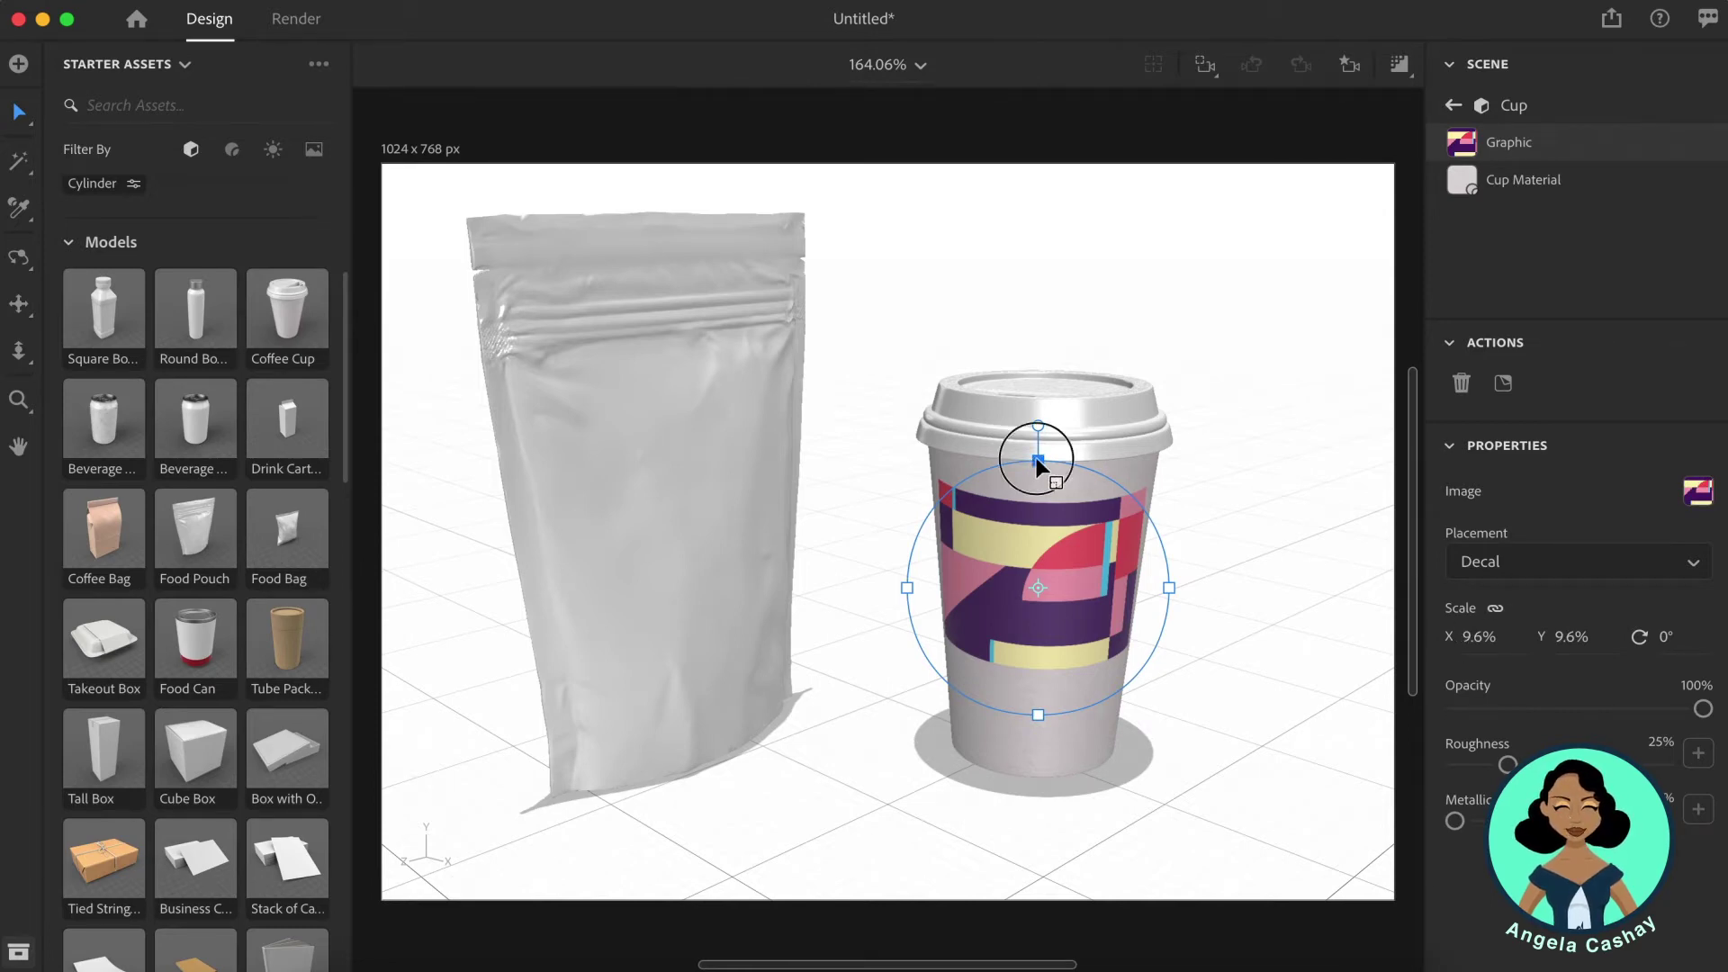
drag(1035, 461, 1076, 457)
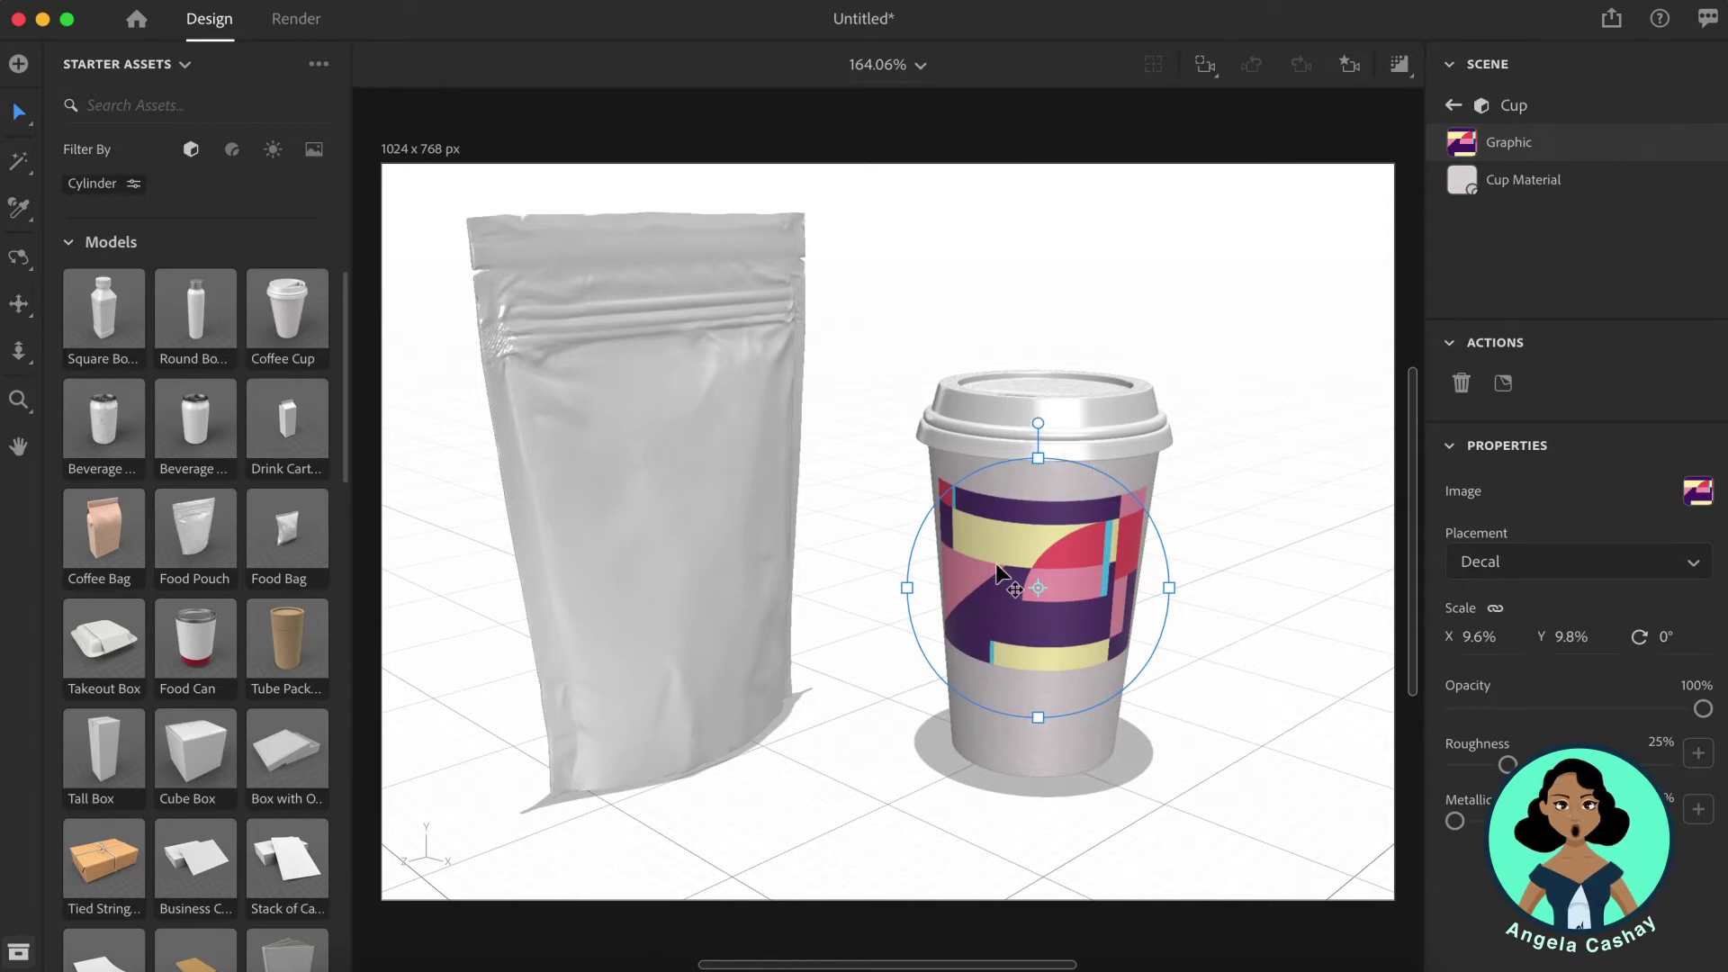
click(1545, 562)
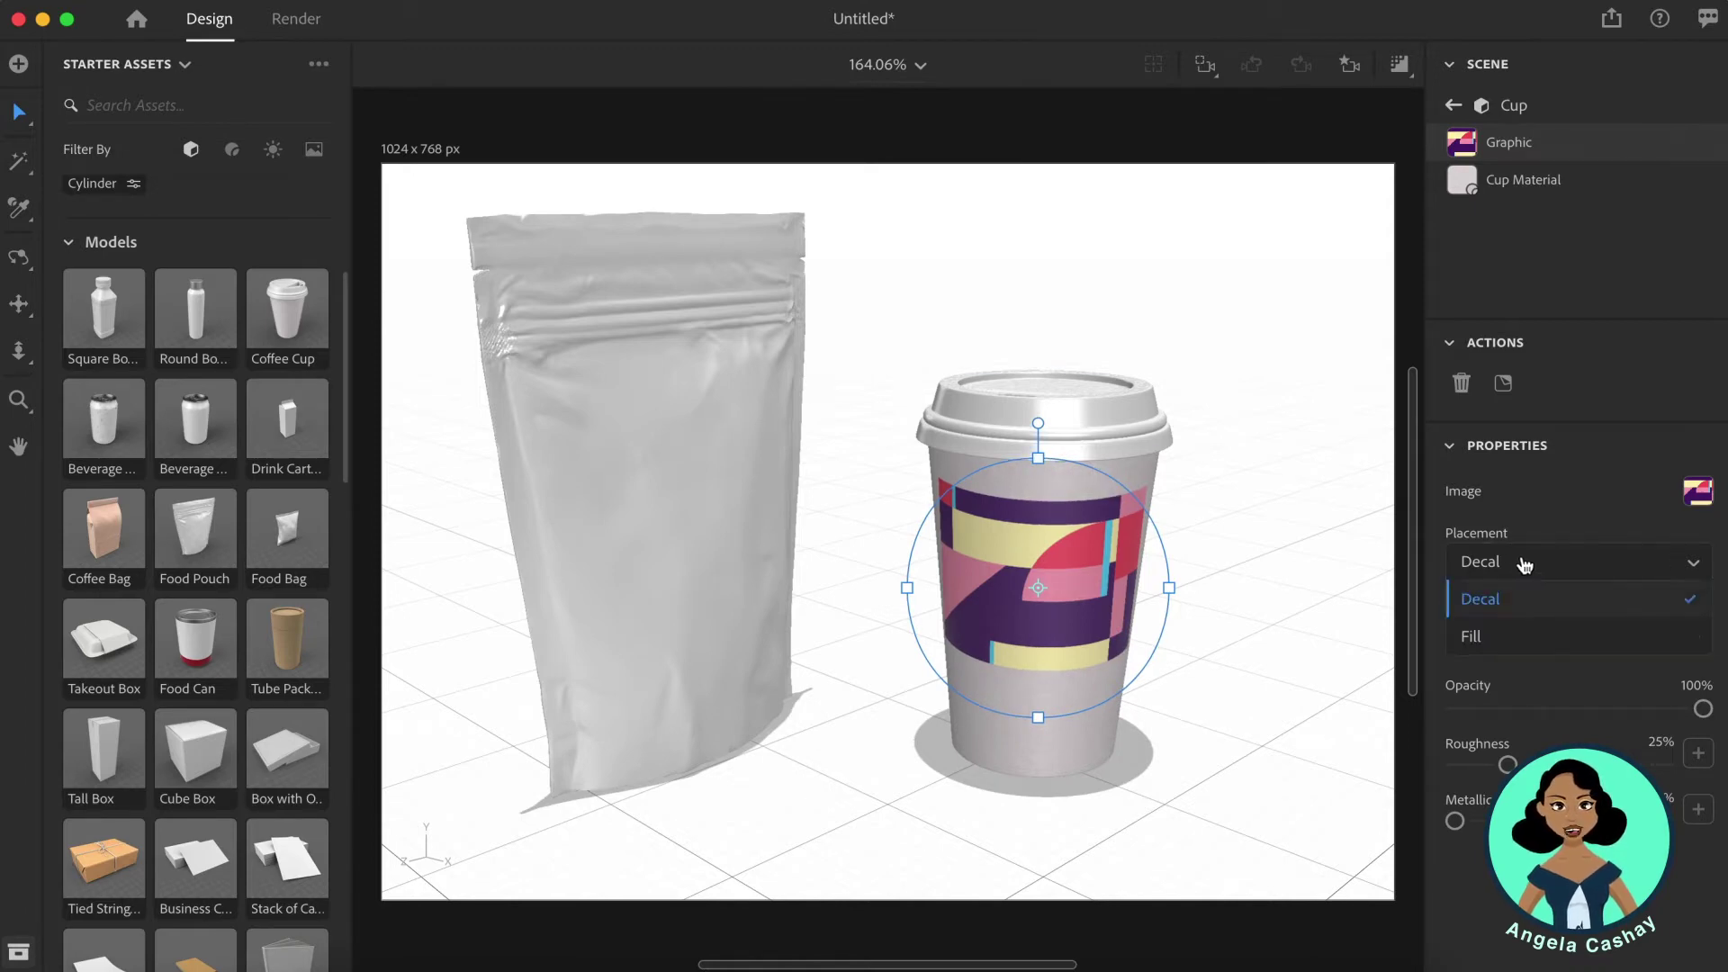
click(1477, 638)
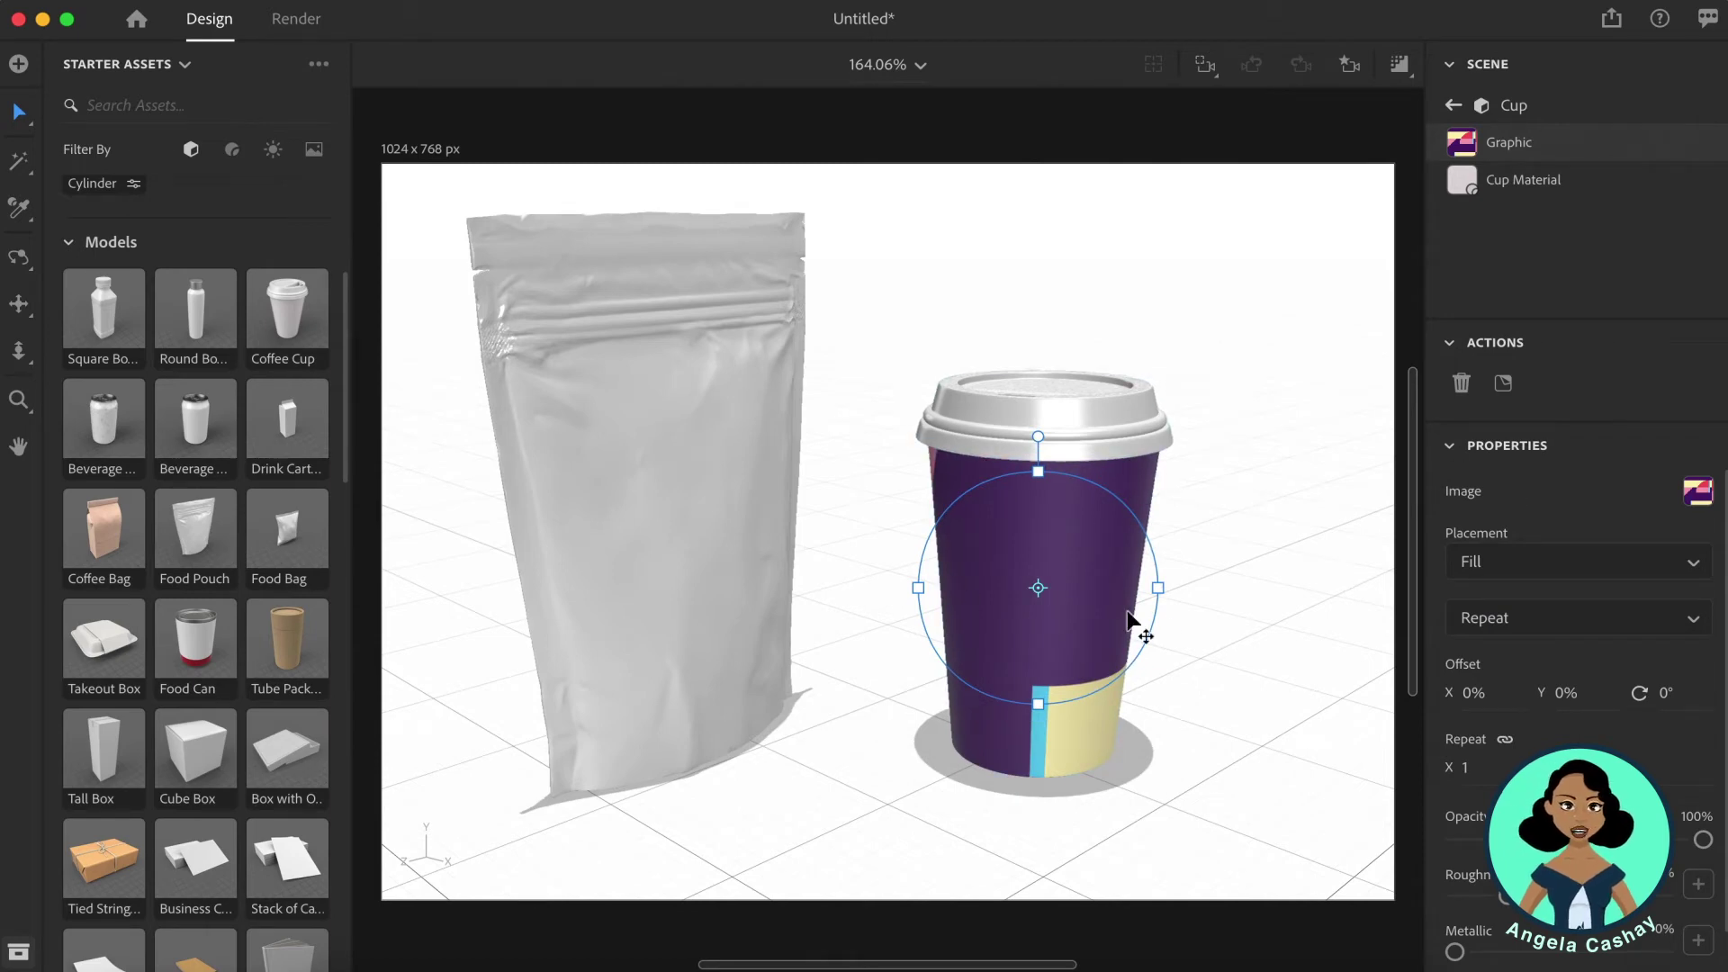
Set the cup graphic's repeat to about 2.3 and its X offset to about -31%.
click(1465, 767)
text(1.6)
key(Return)
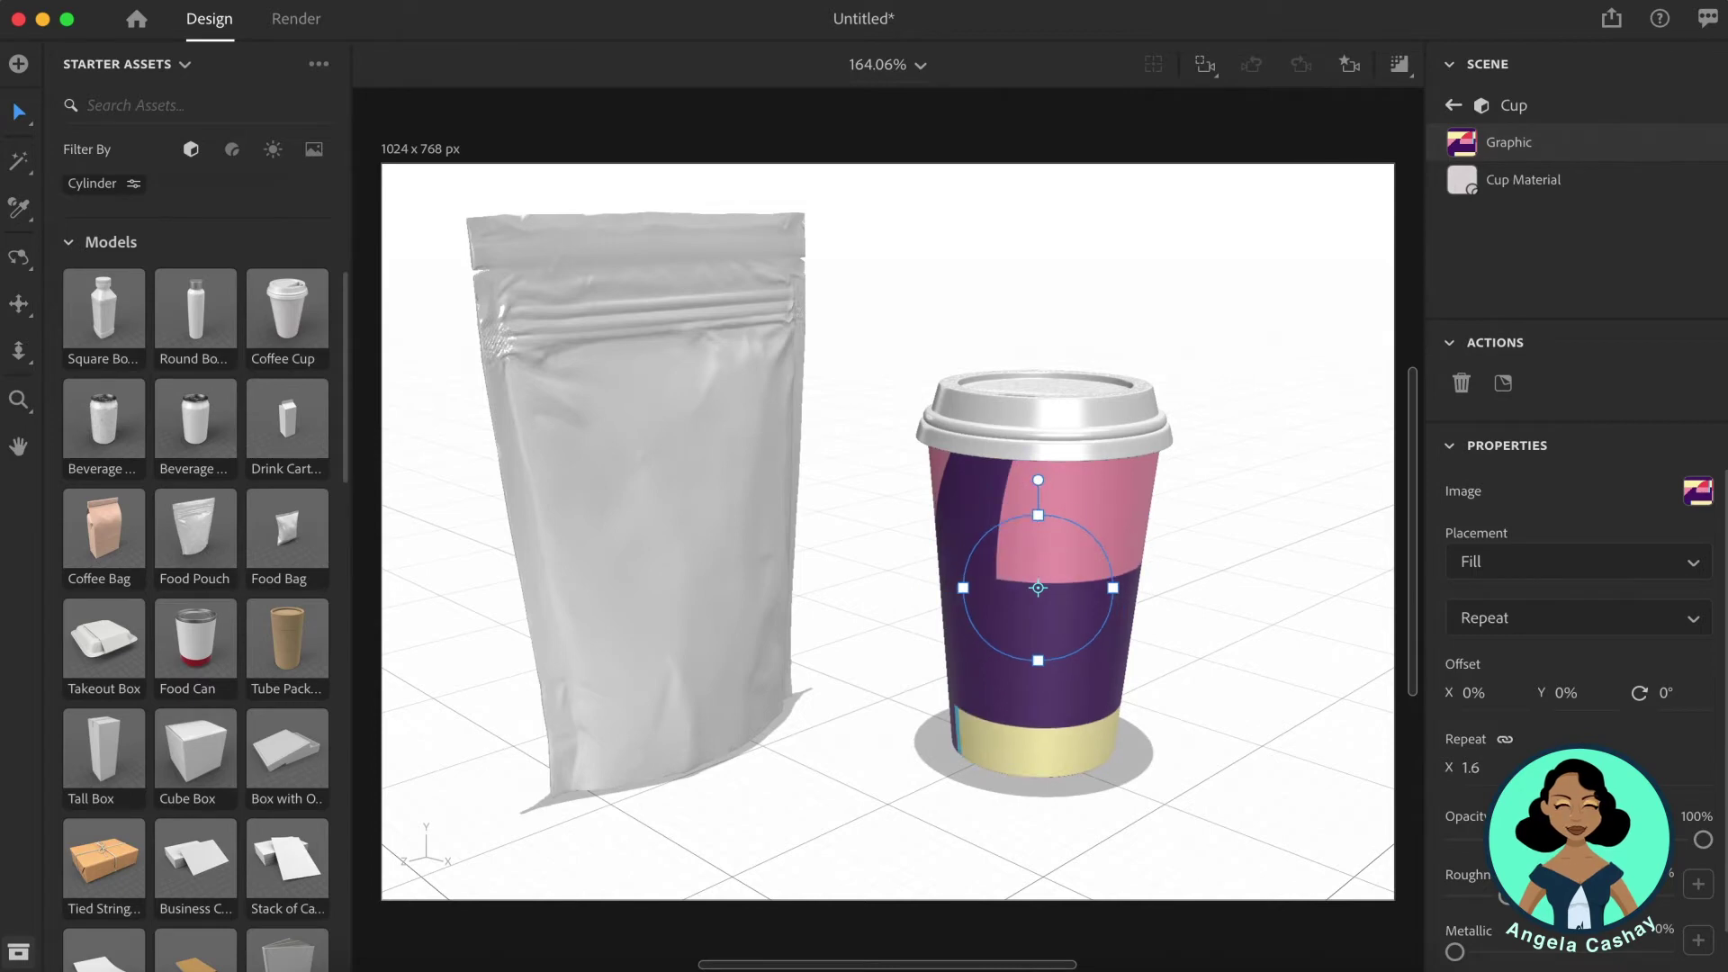
drag(1449, 767, 1431, 702)
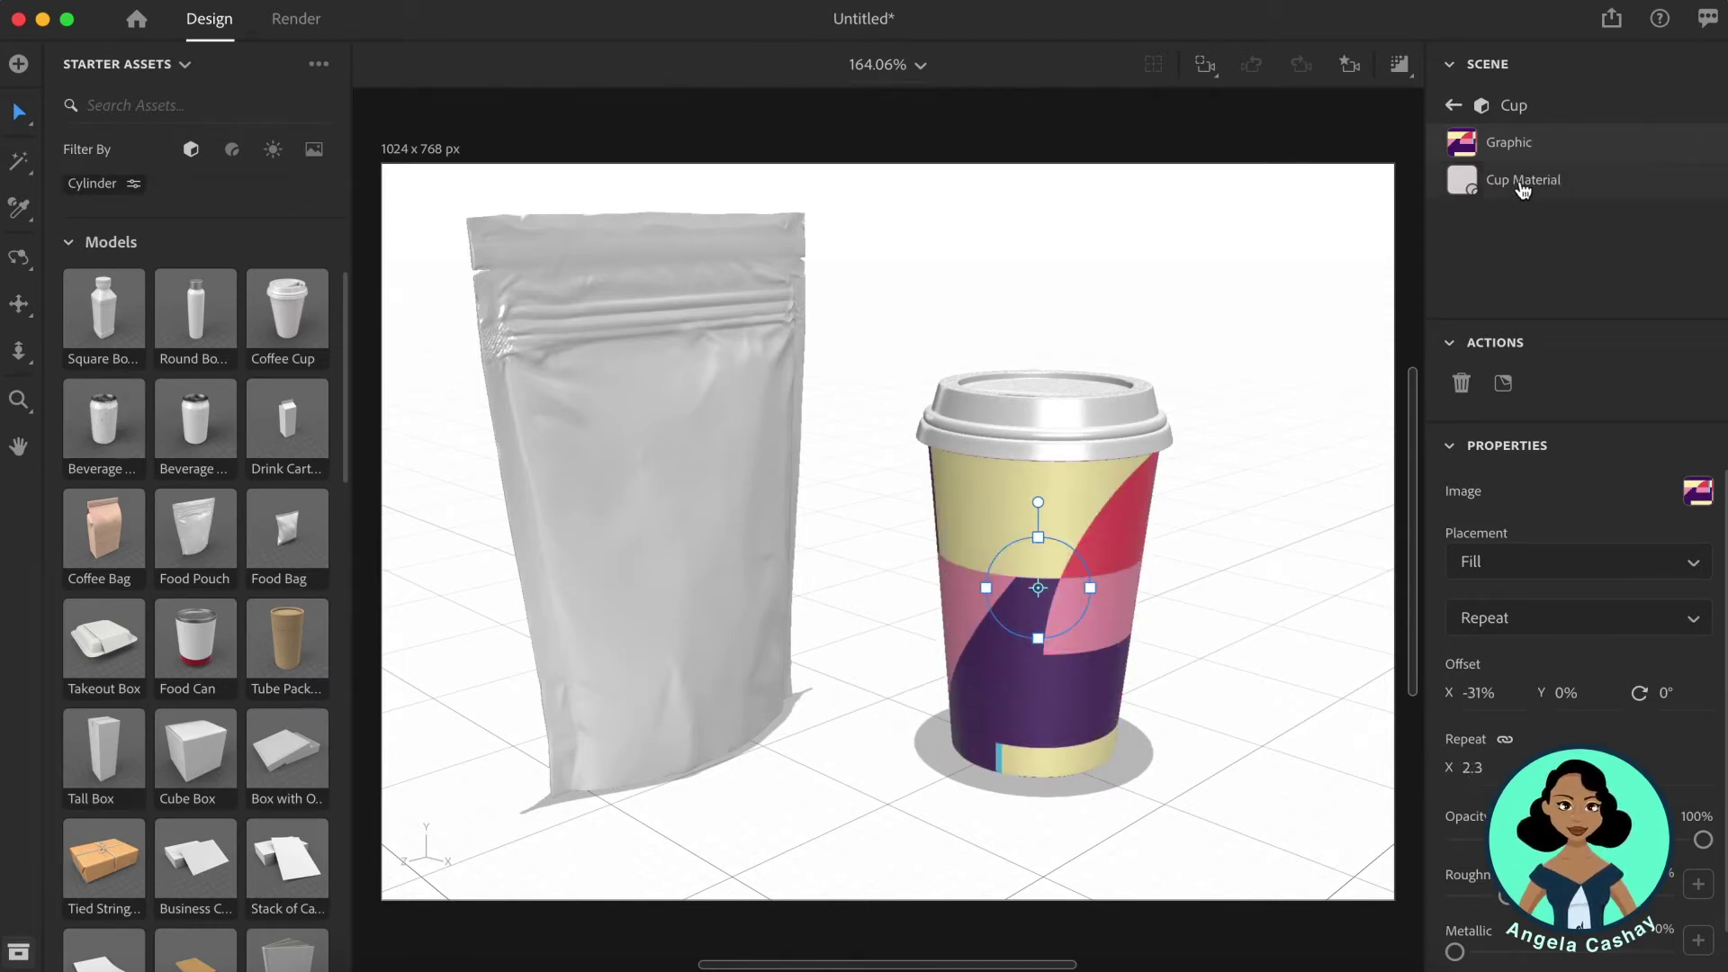
key(Escape)
click(1494, 213)
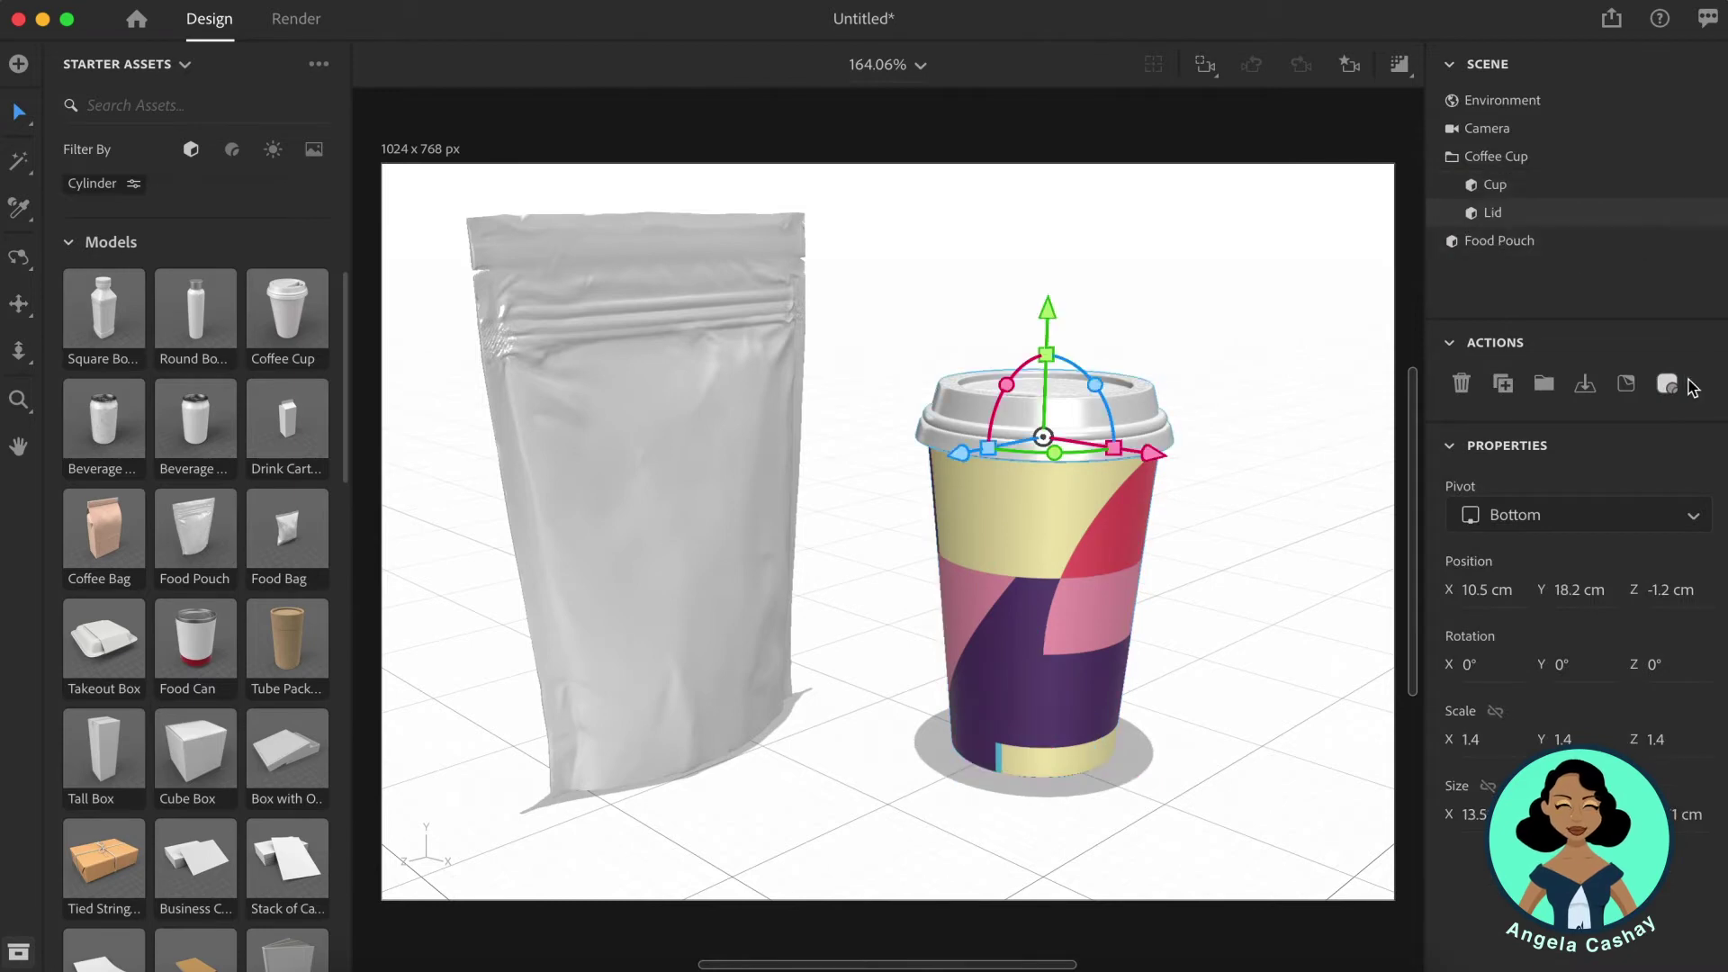
click(1628, 385)
click(531, 370)
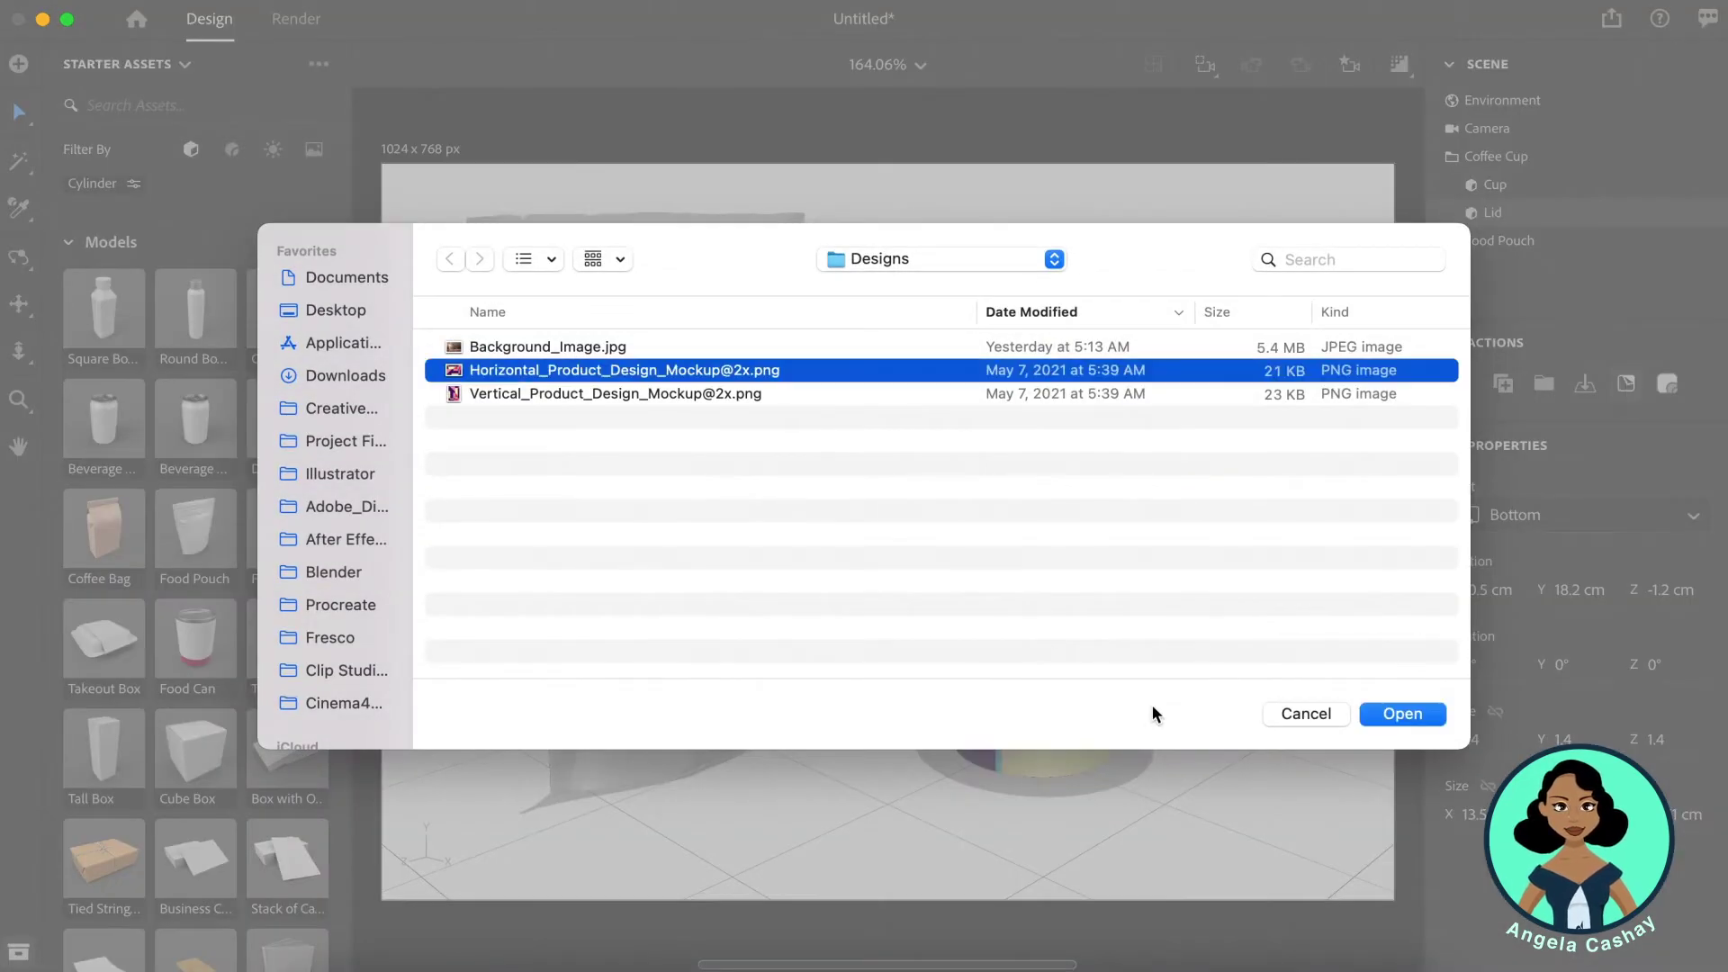
click(1404, 715)
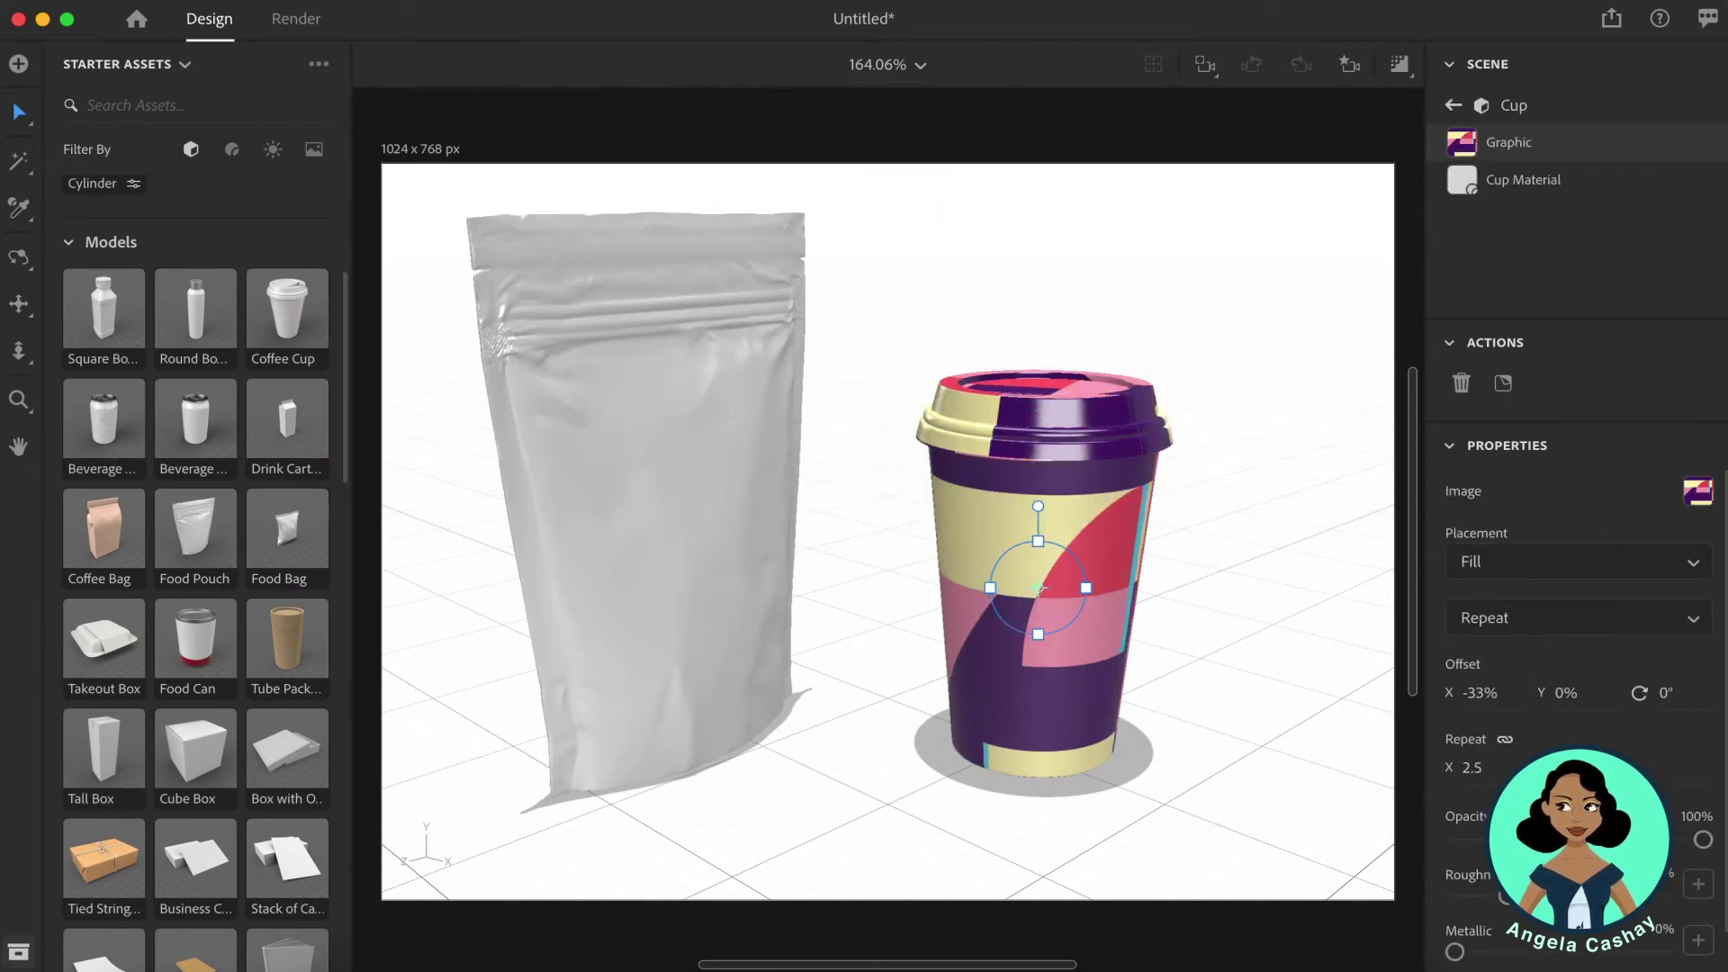
click(607, 465)
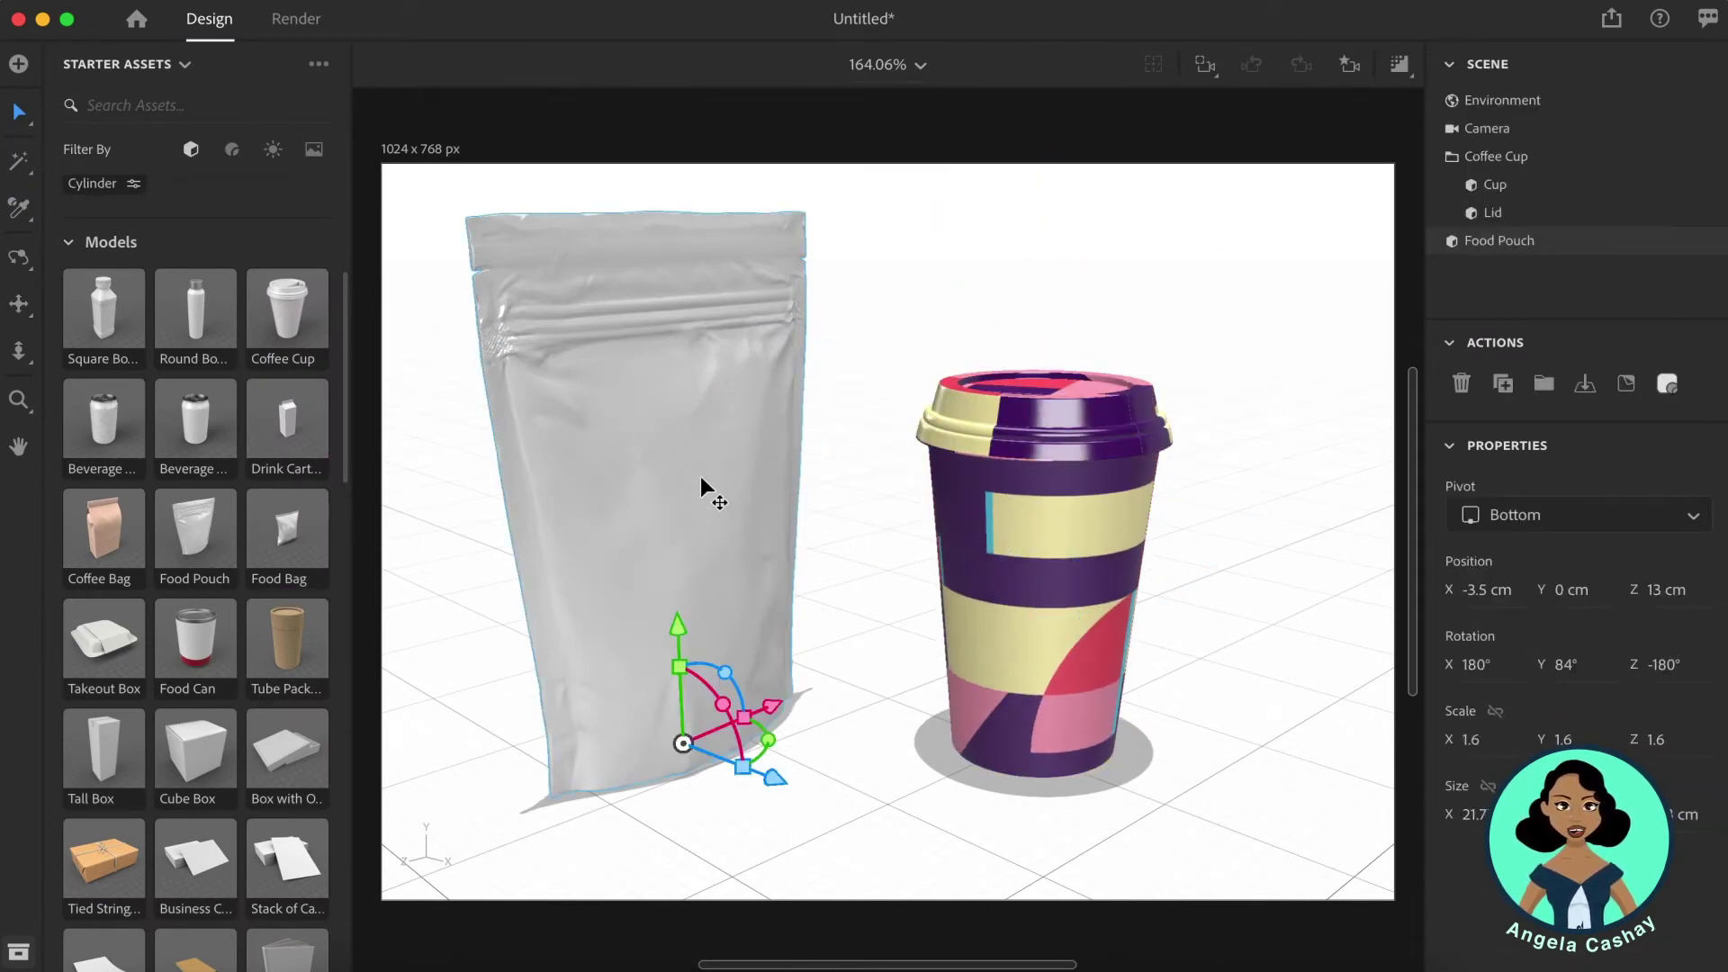
click(1634, 385)
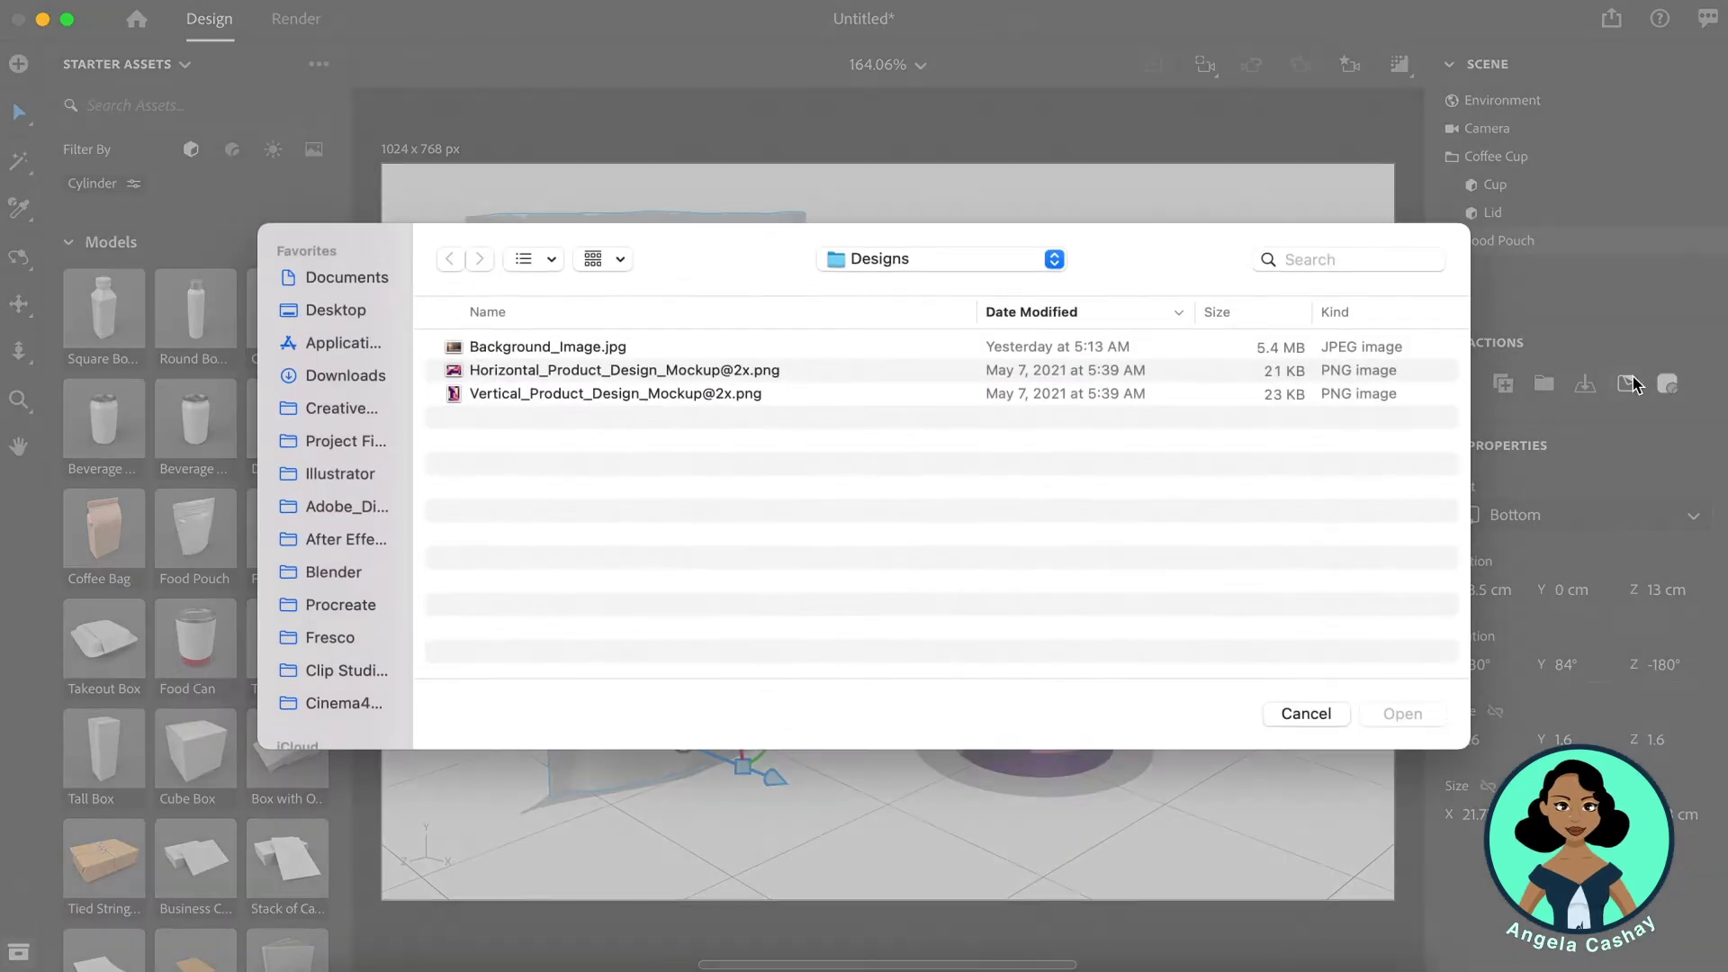
click(569, 370)
key(Return)
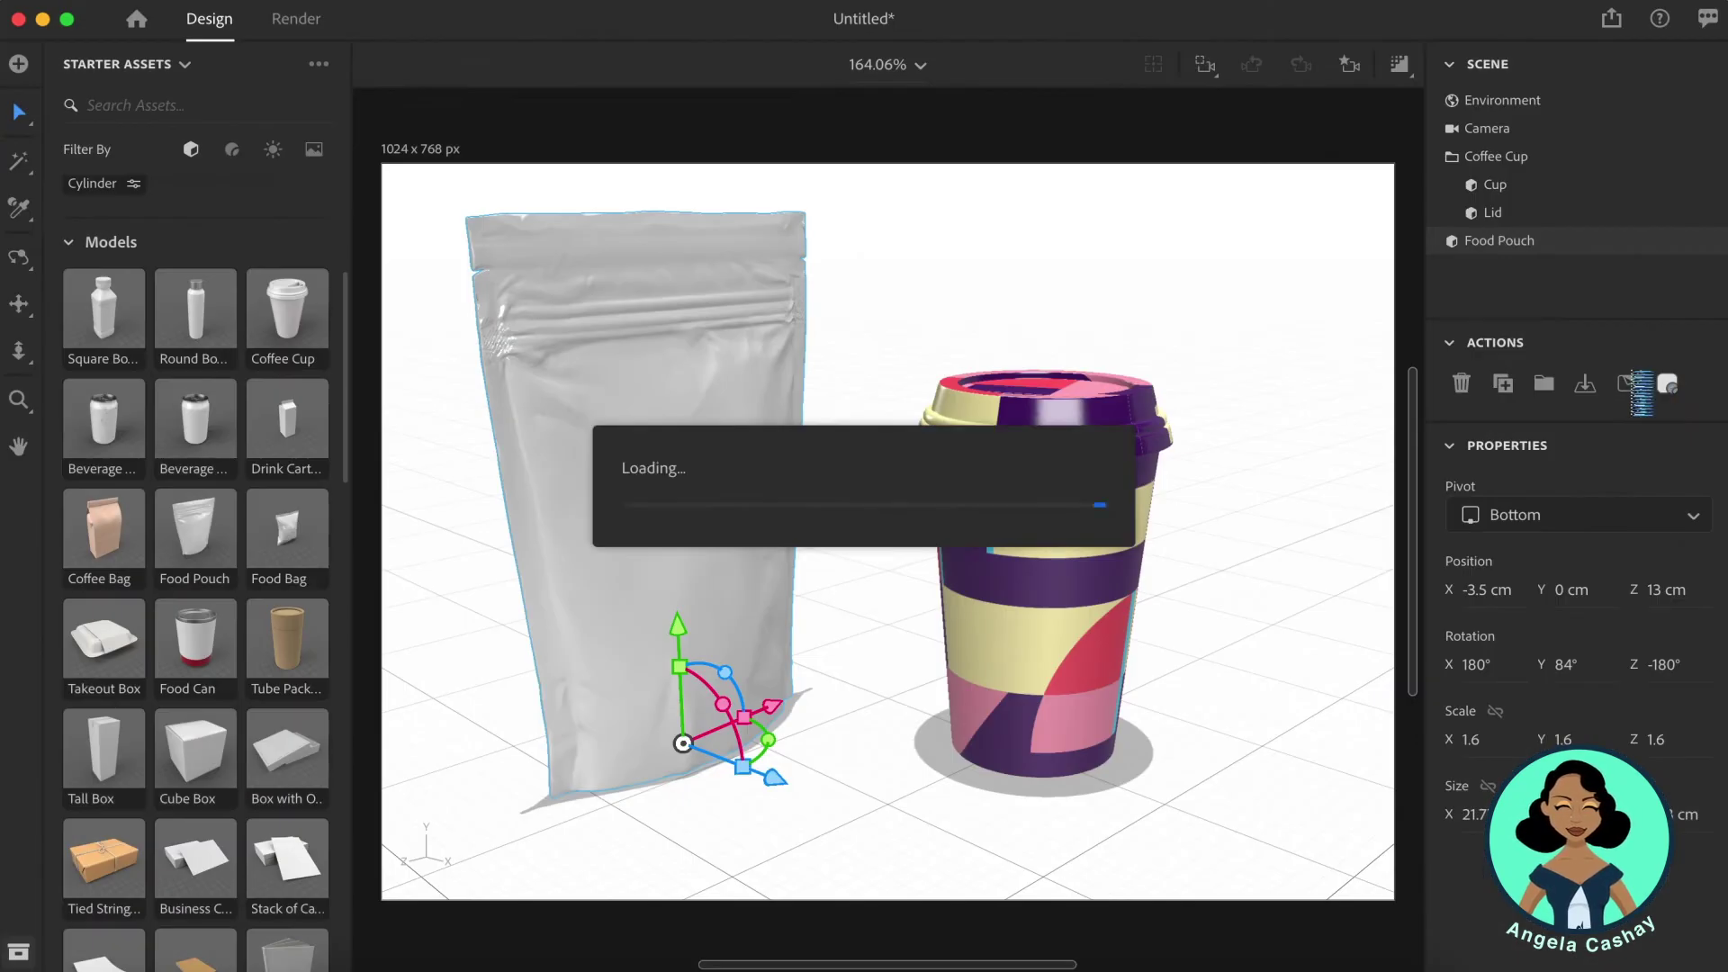
Switch the pouch graphic's placement to Fill and set its repeat to 1.4 and its X offset to -2%.
click(1507, 563)
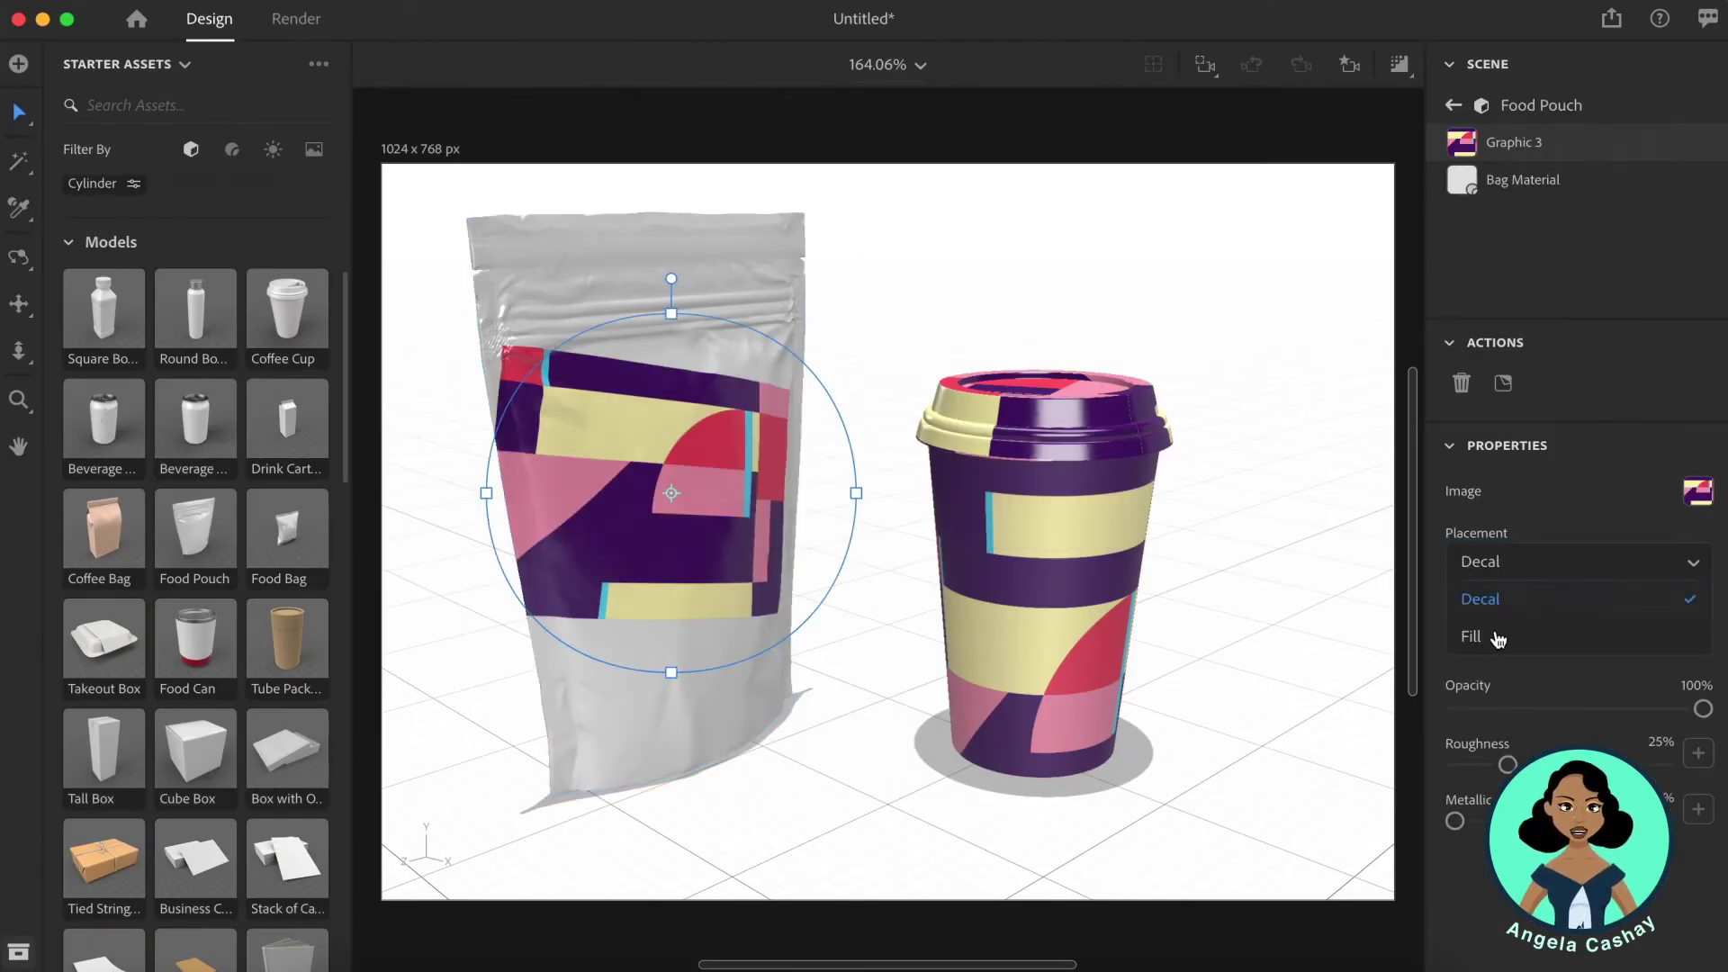
click(1495, 637)
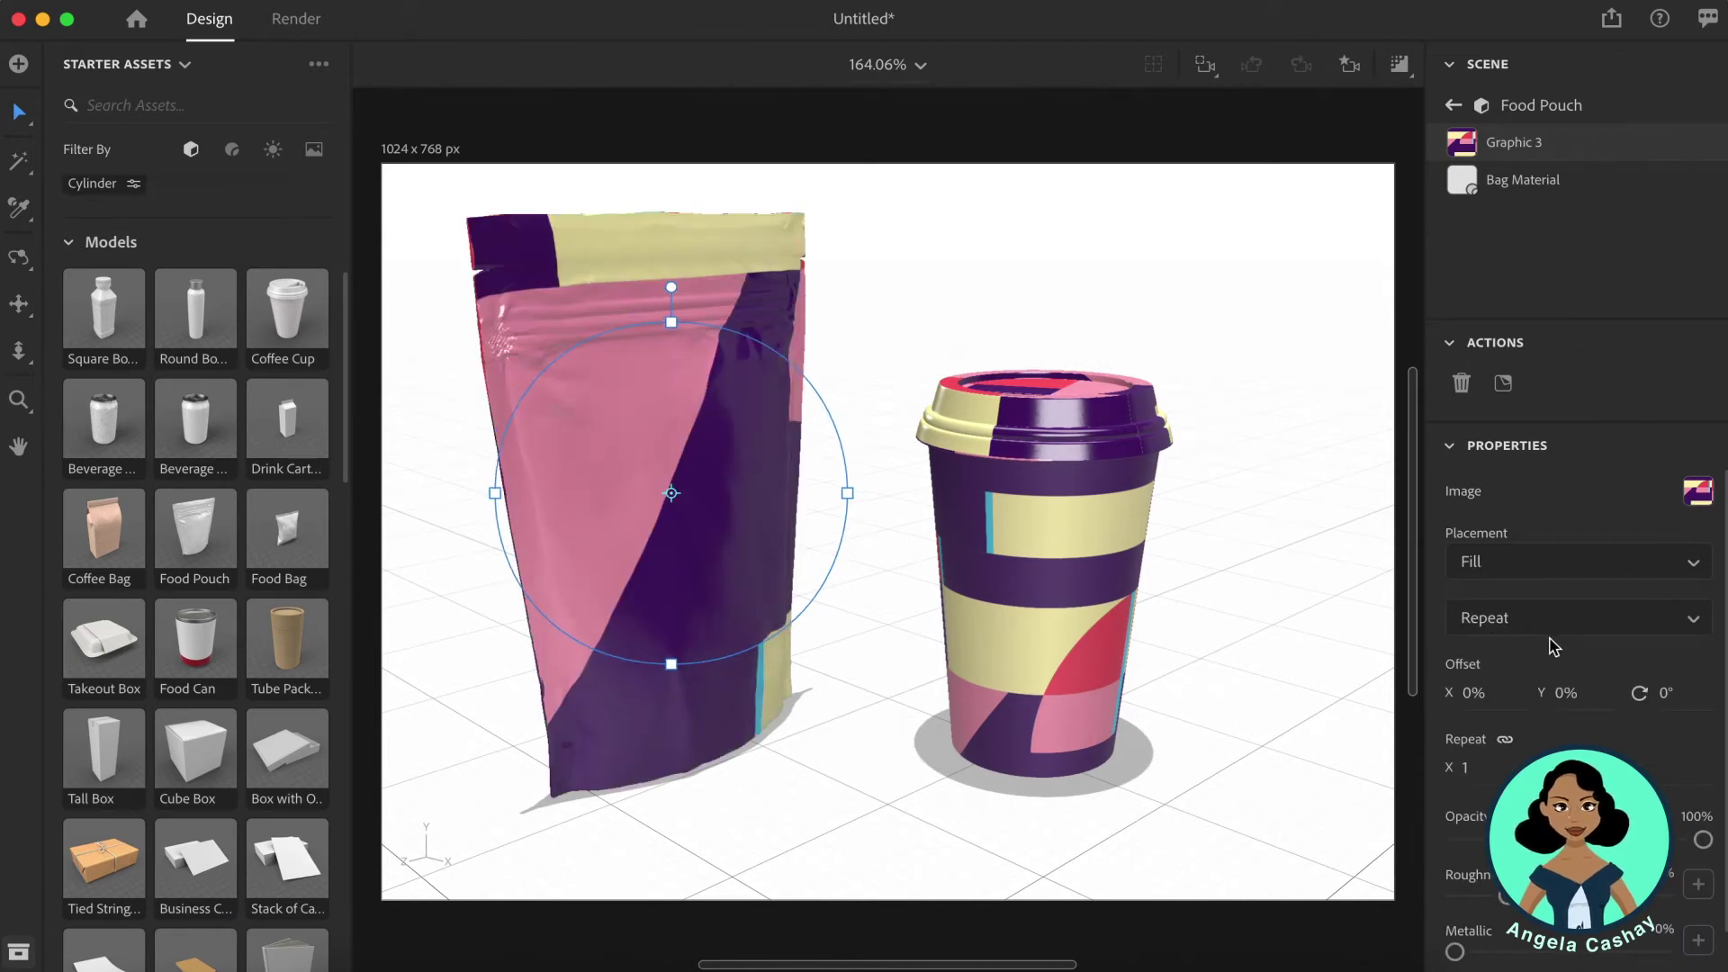
drag(1462, 770, 1486, 769)
drag(1469, 701, 1458, 701)
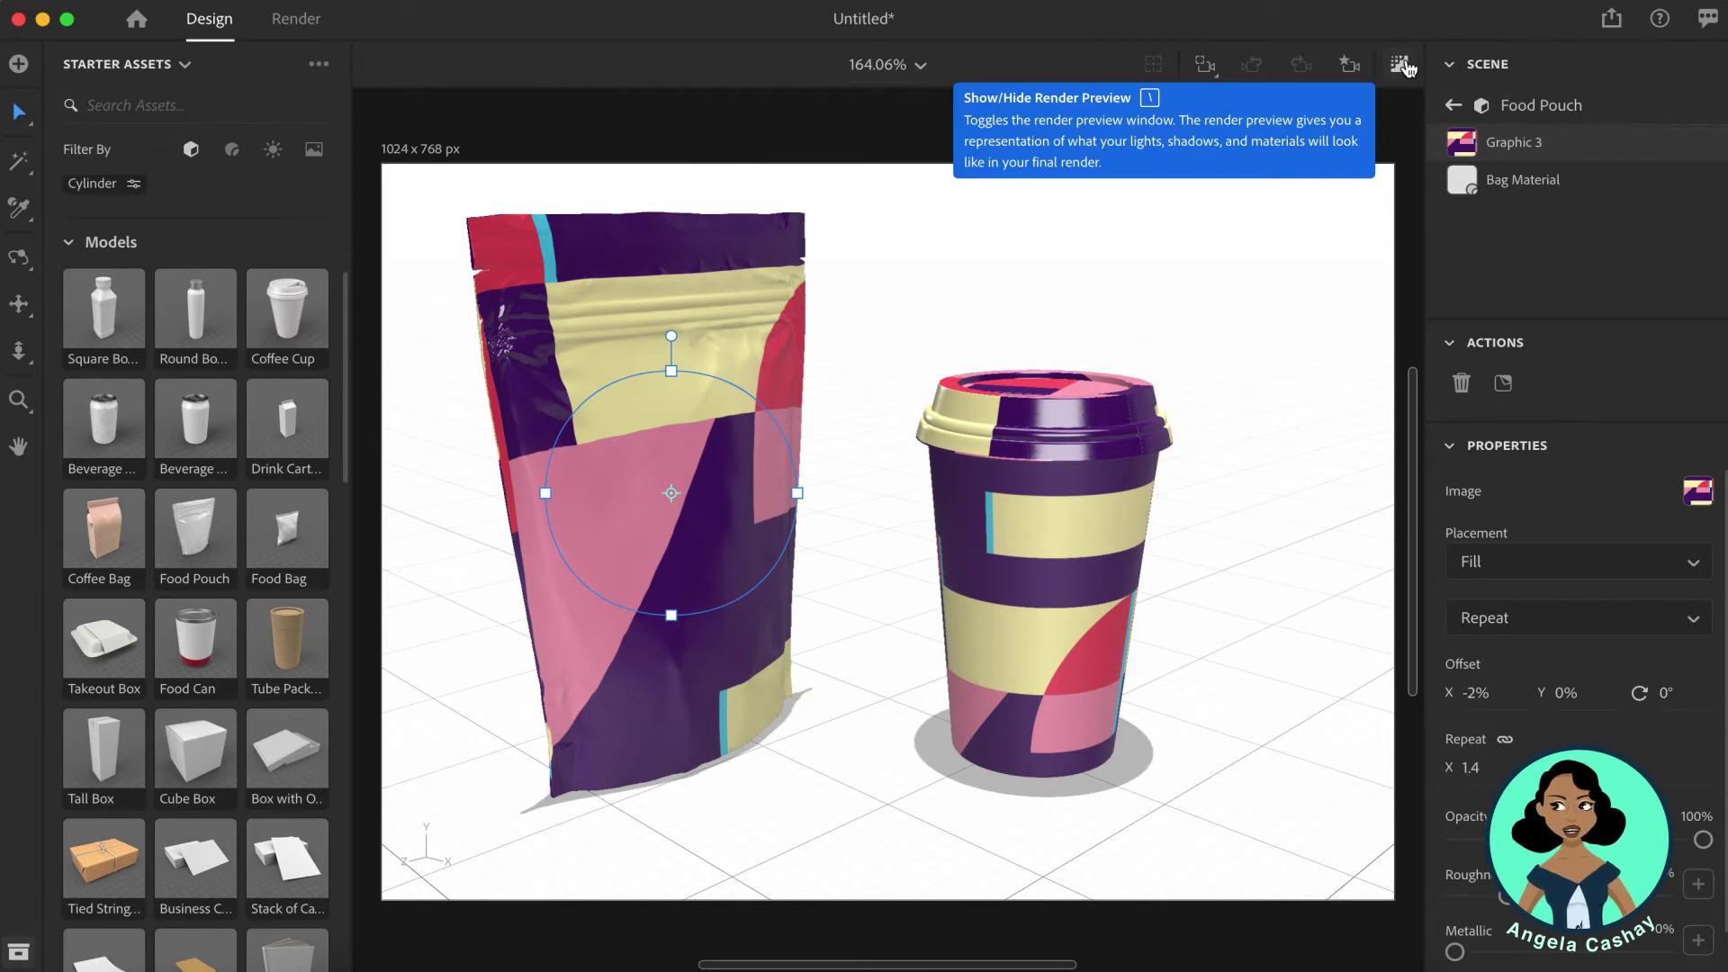
Preview how the decorated pouch and cup will render, and return to the normal view and scene list.
click(1400, 65)
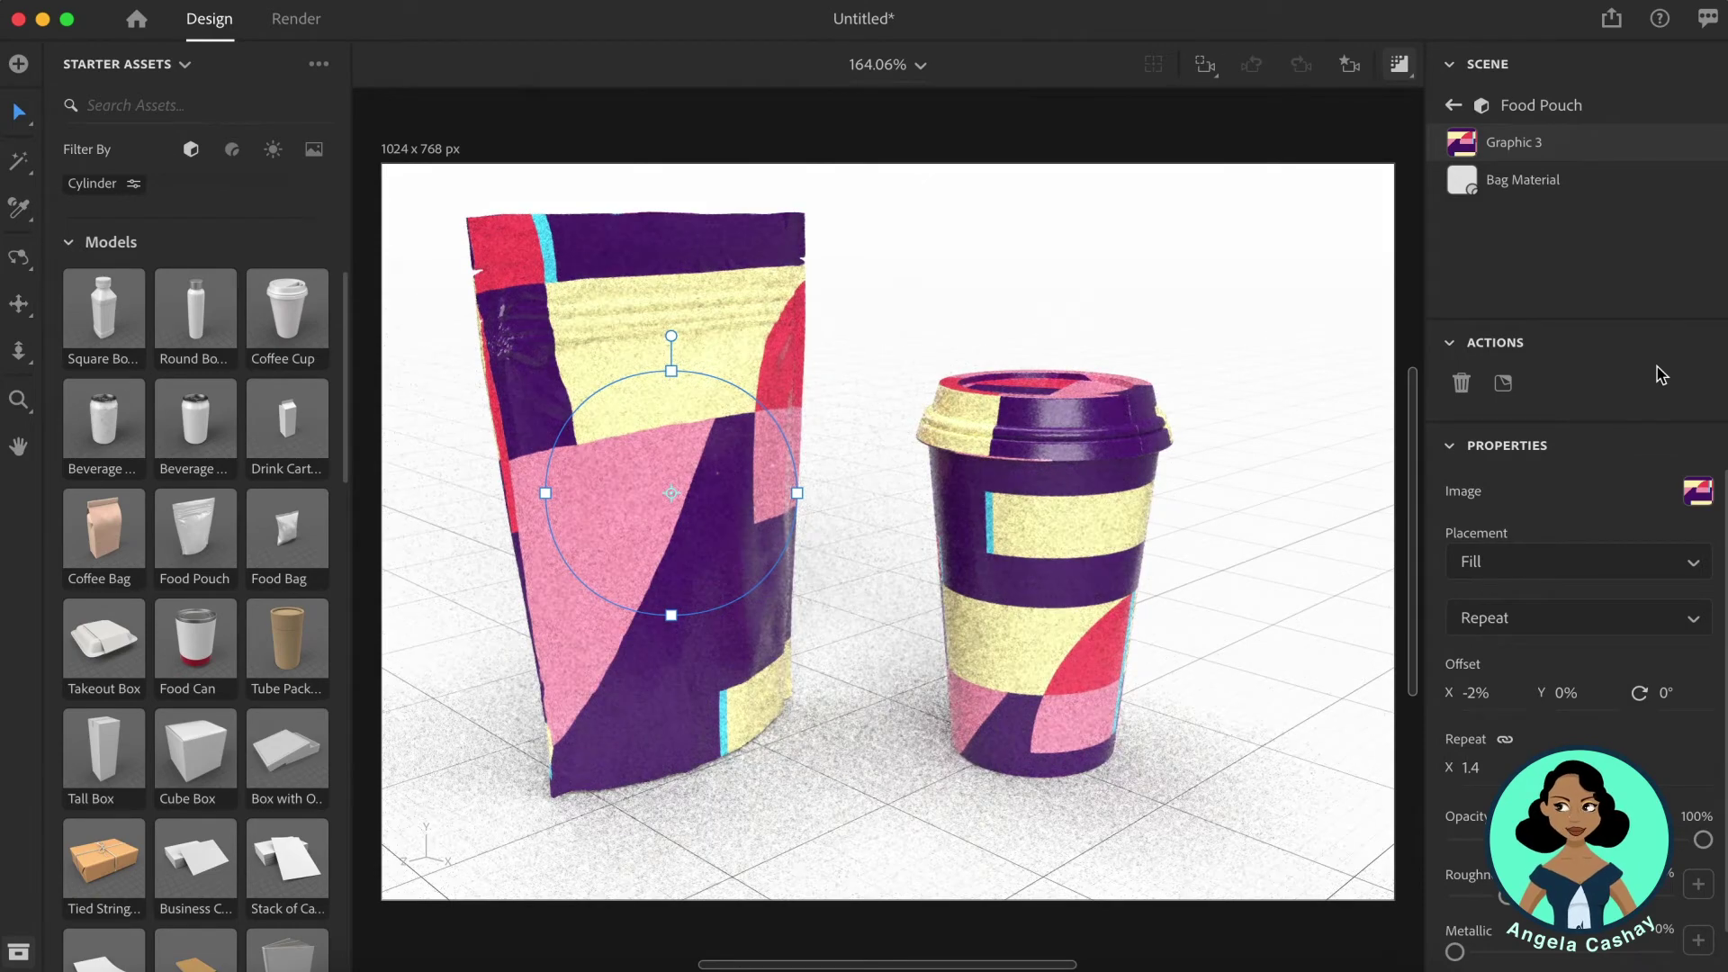
click(1400, 64)
click(1454, 105)
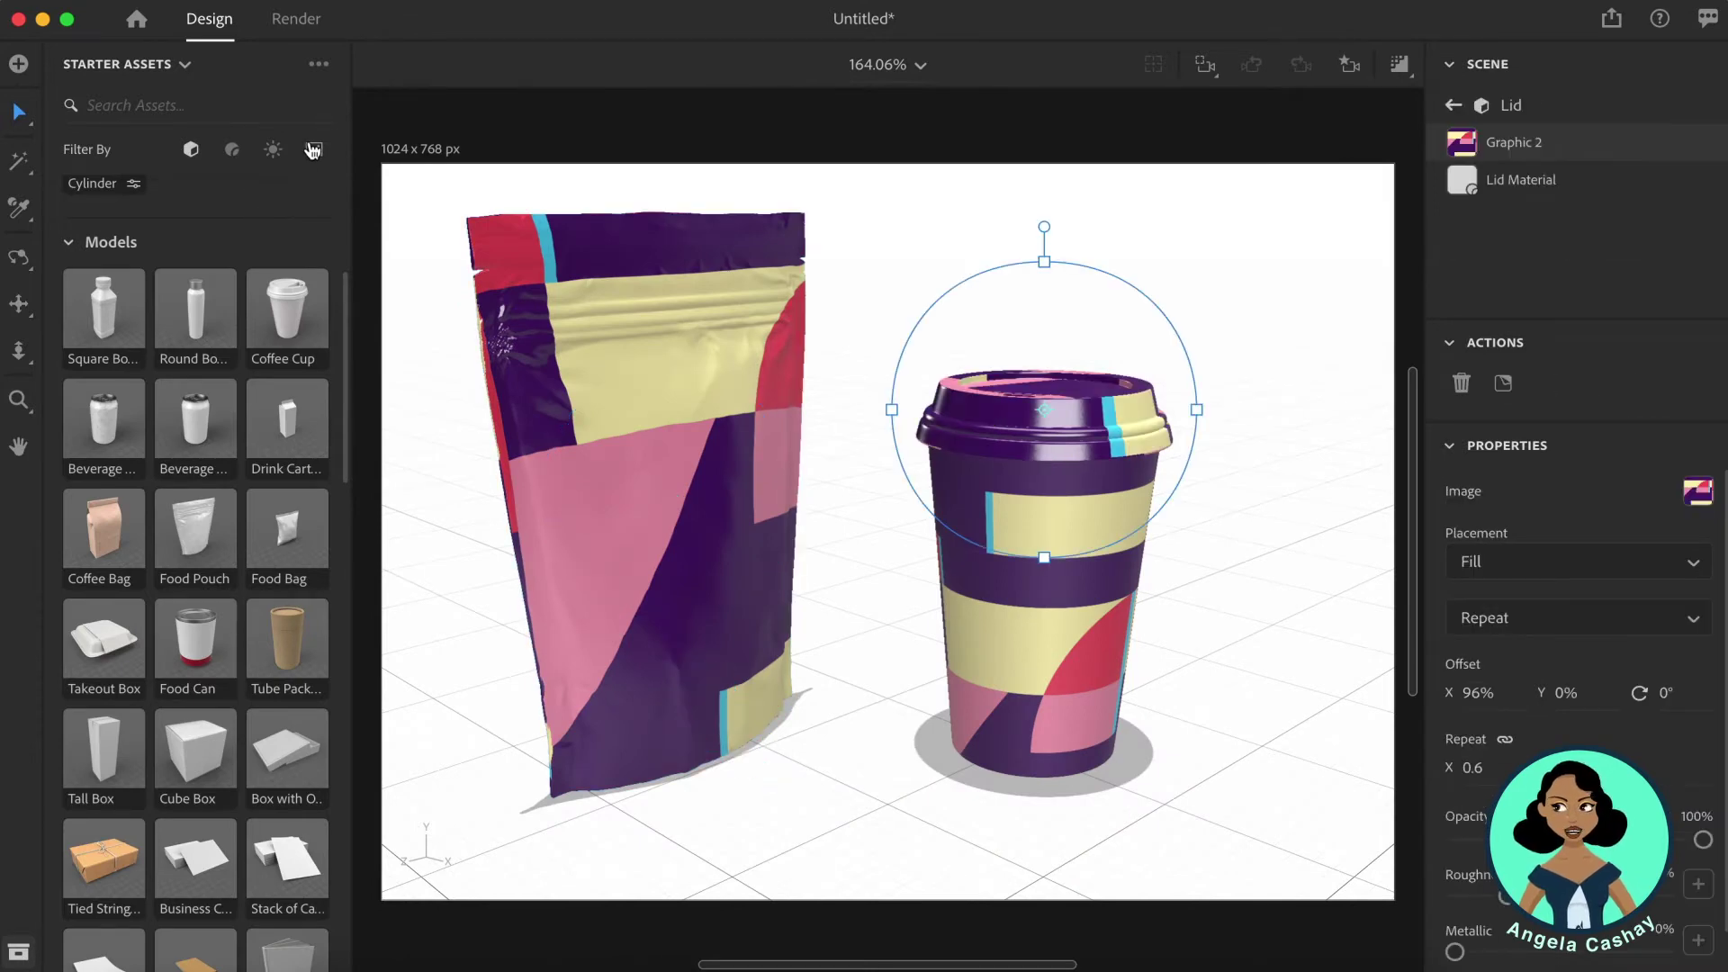
Use the café Table starter image as the background and match the canvas aspect ratio, multiple lights and camera perspective to it.
click(314, 150)
scroll(290, 486, up, 5)
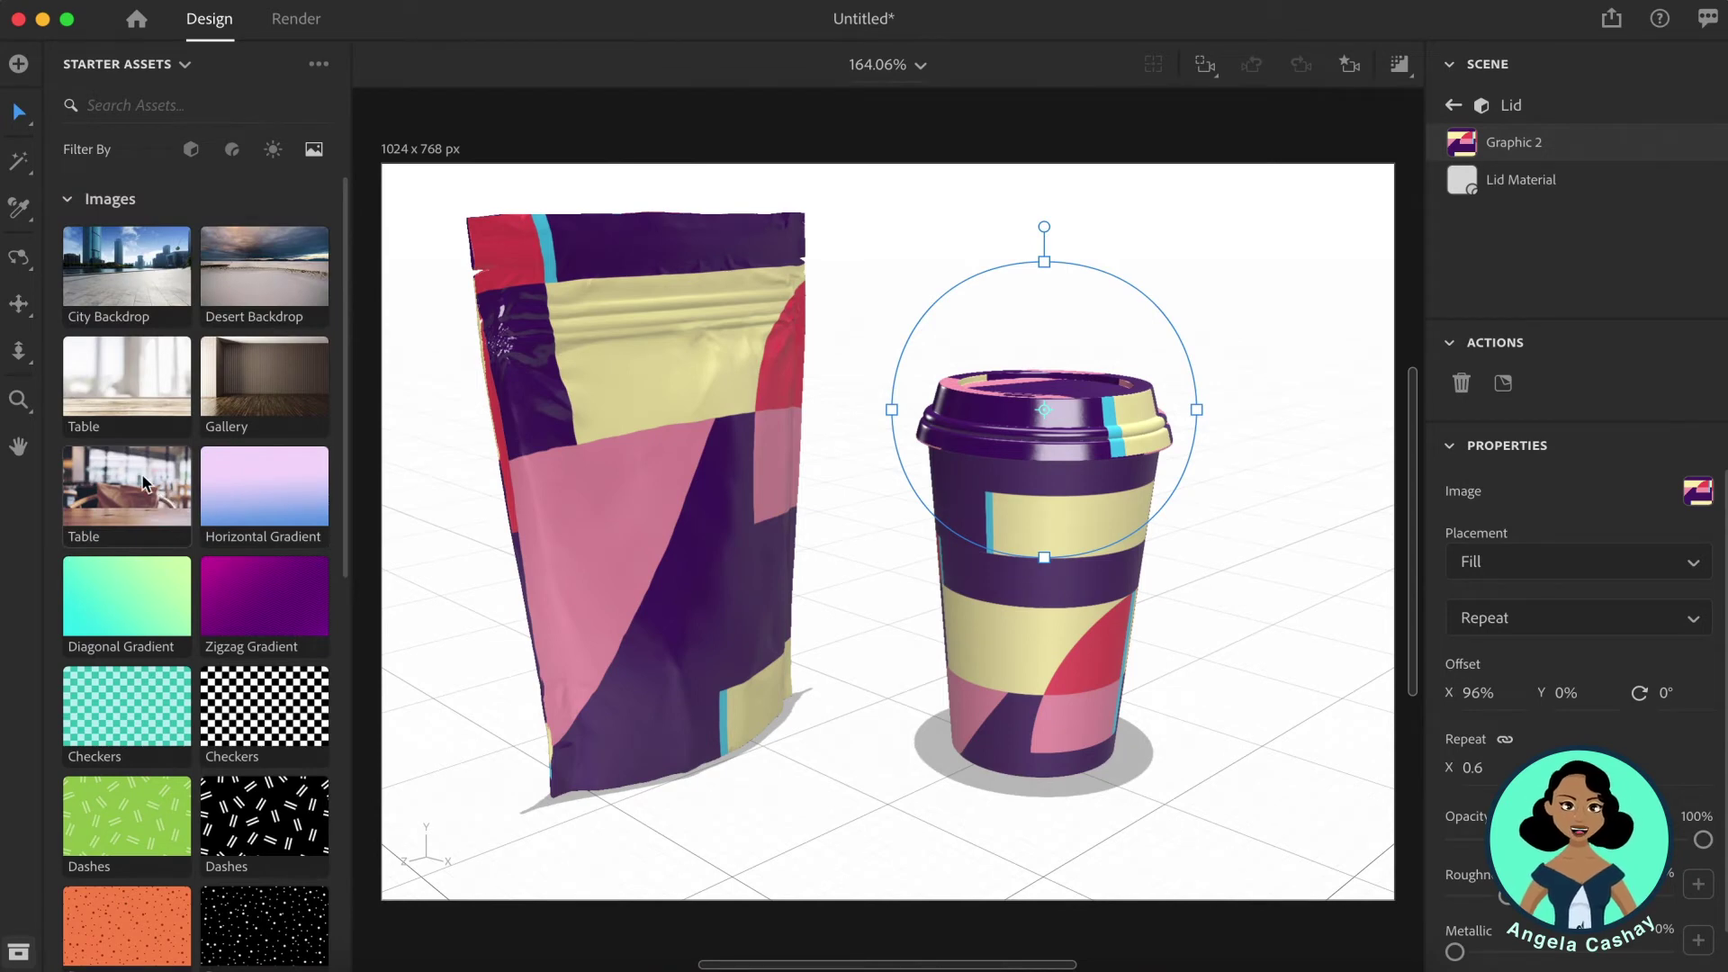
drag(124, 493, 671, 861)
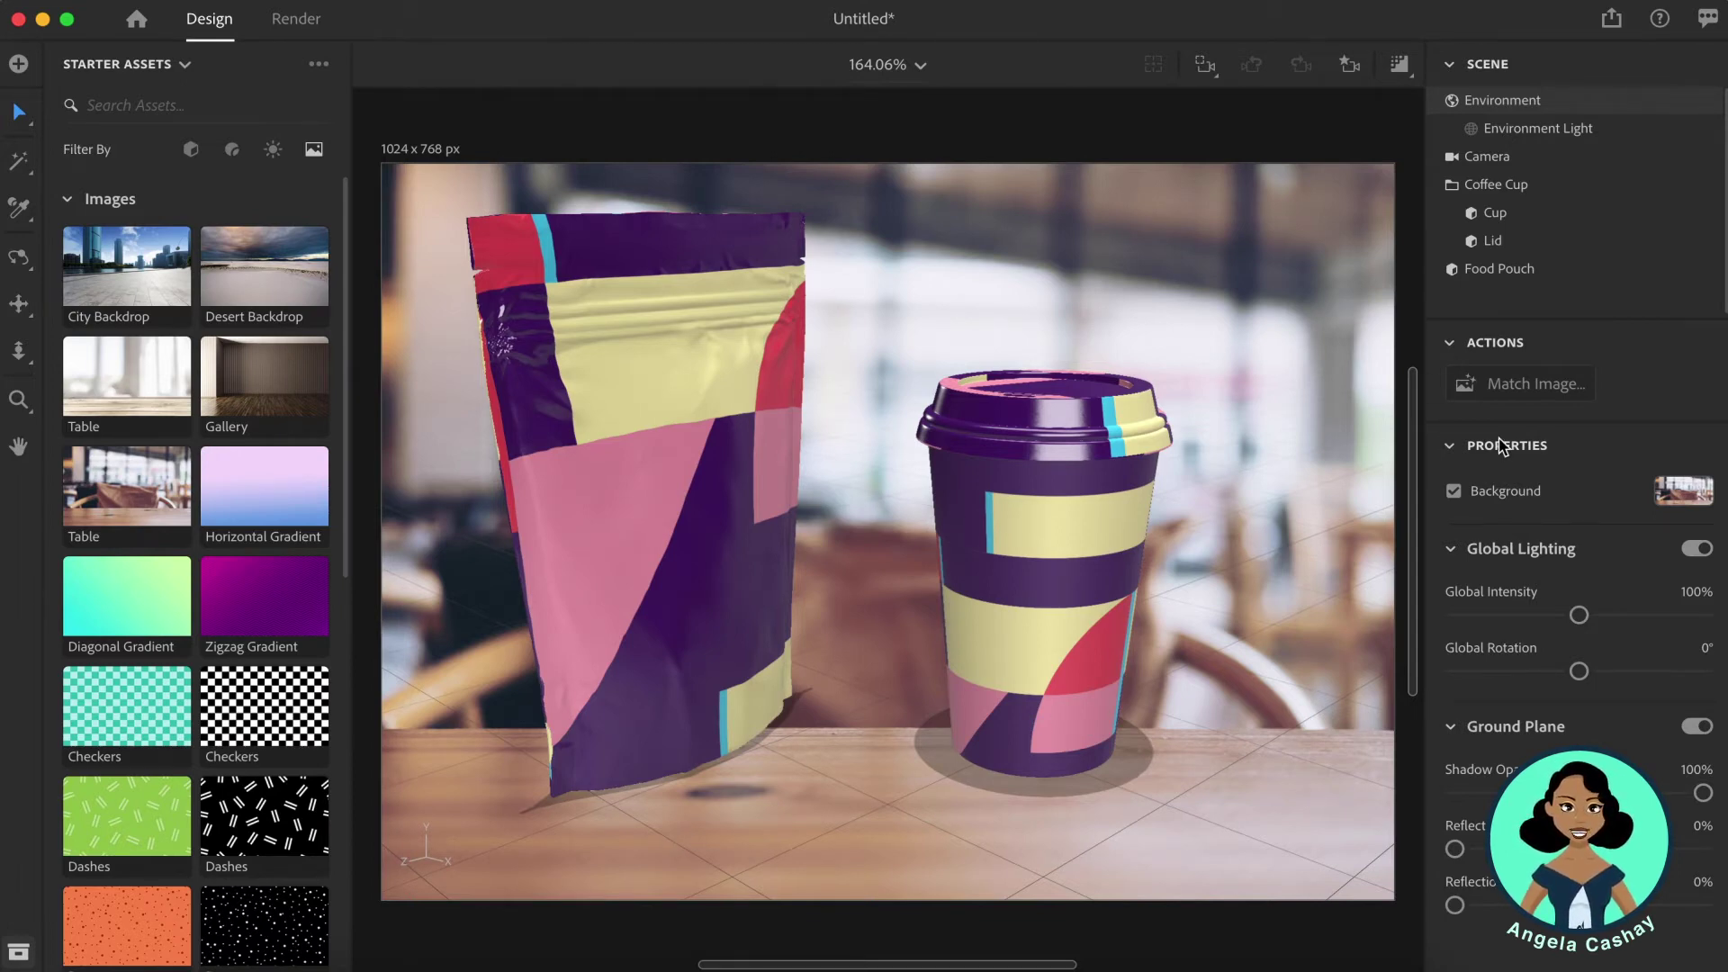
click(1539, 384)
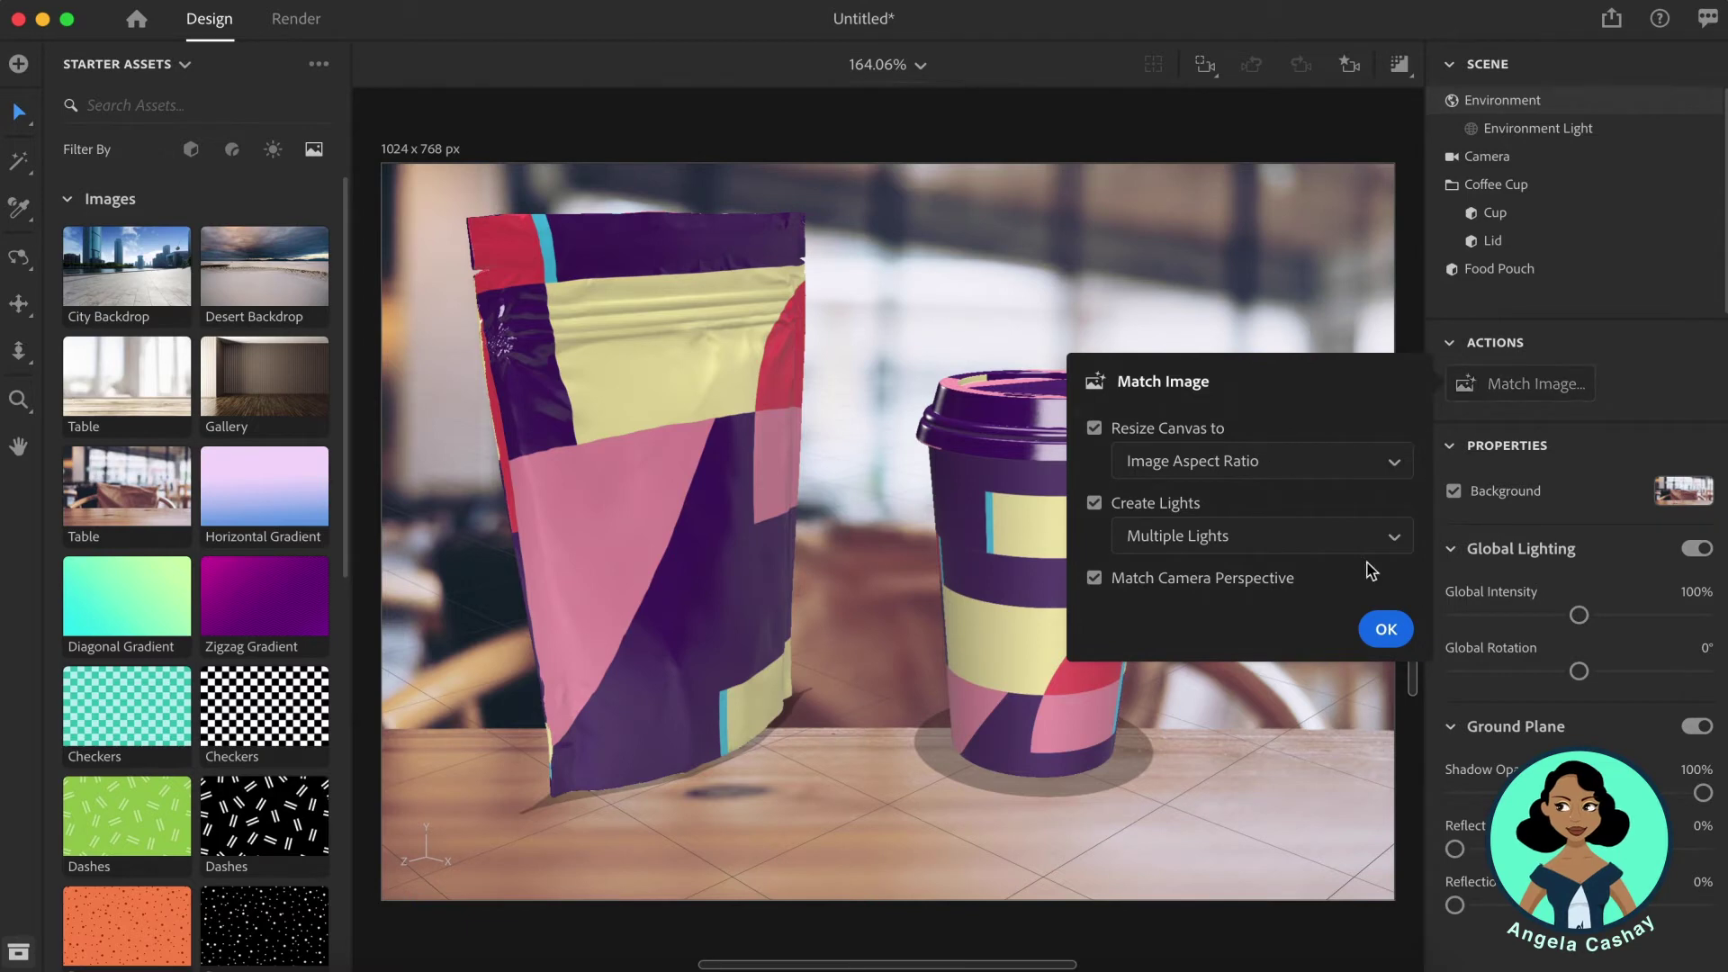
click(1385, 629)
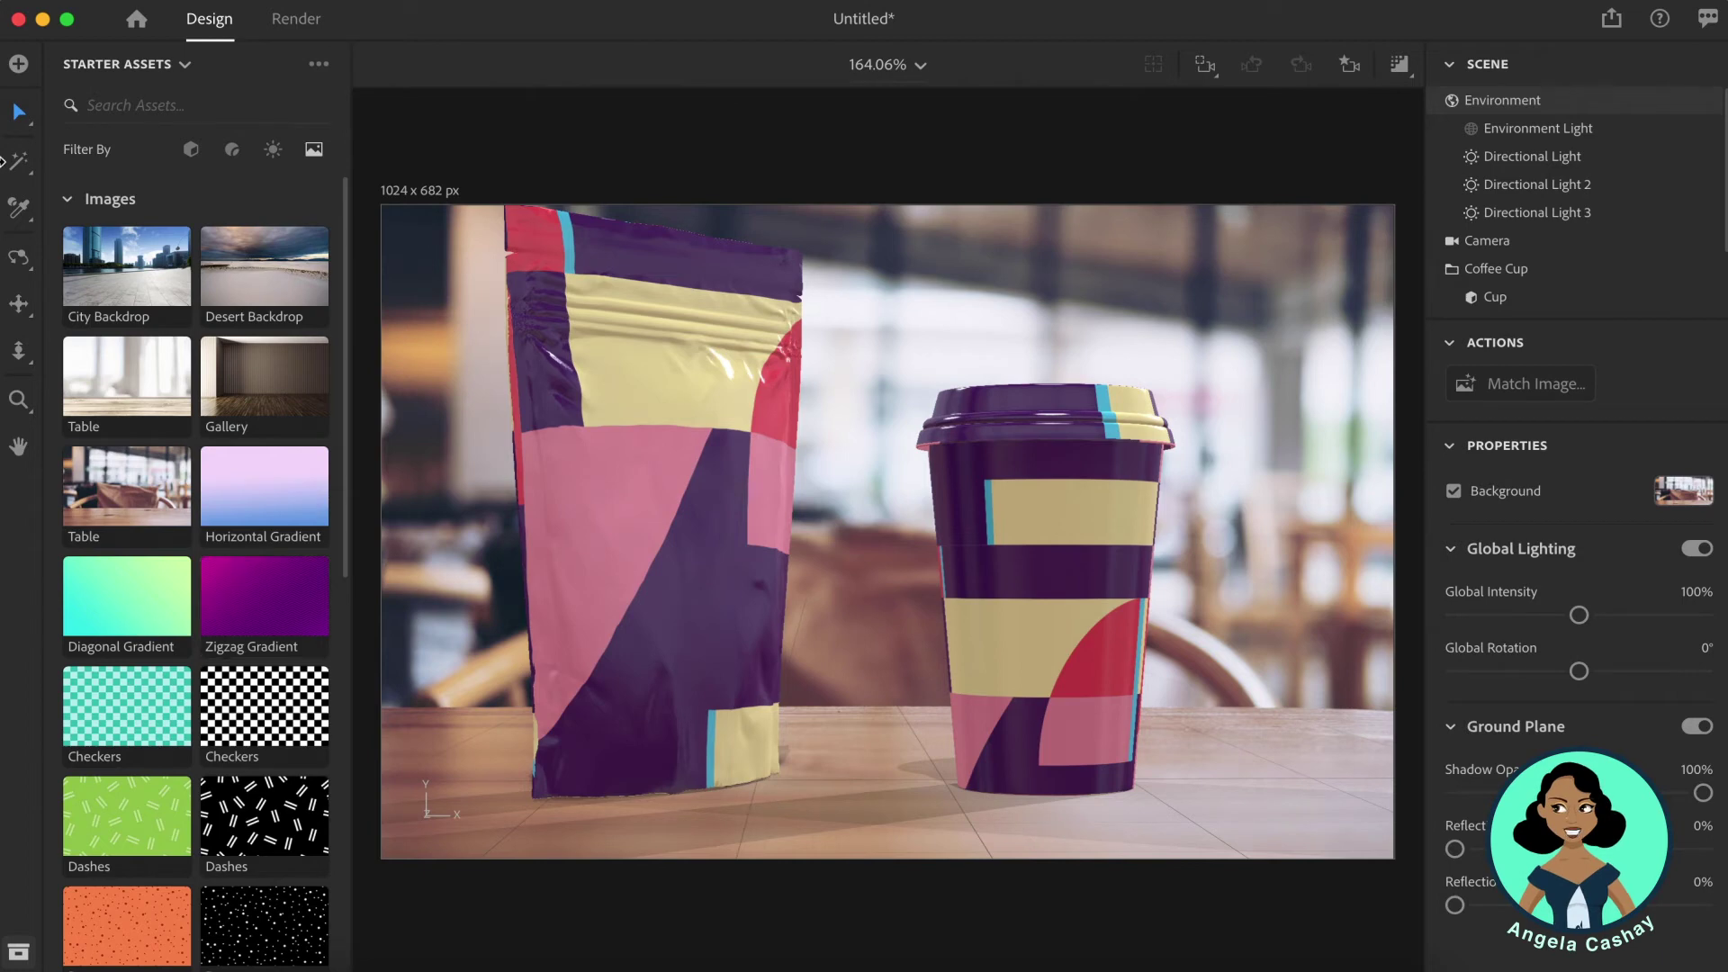
Import Background_Image.jpg as the scene background and match the canvas to its aspect ratio, creating multiple lights from it.
click(20, 63)
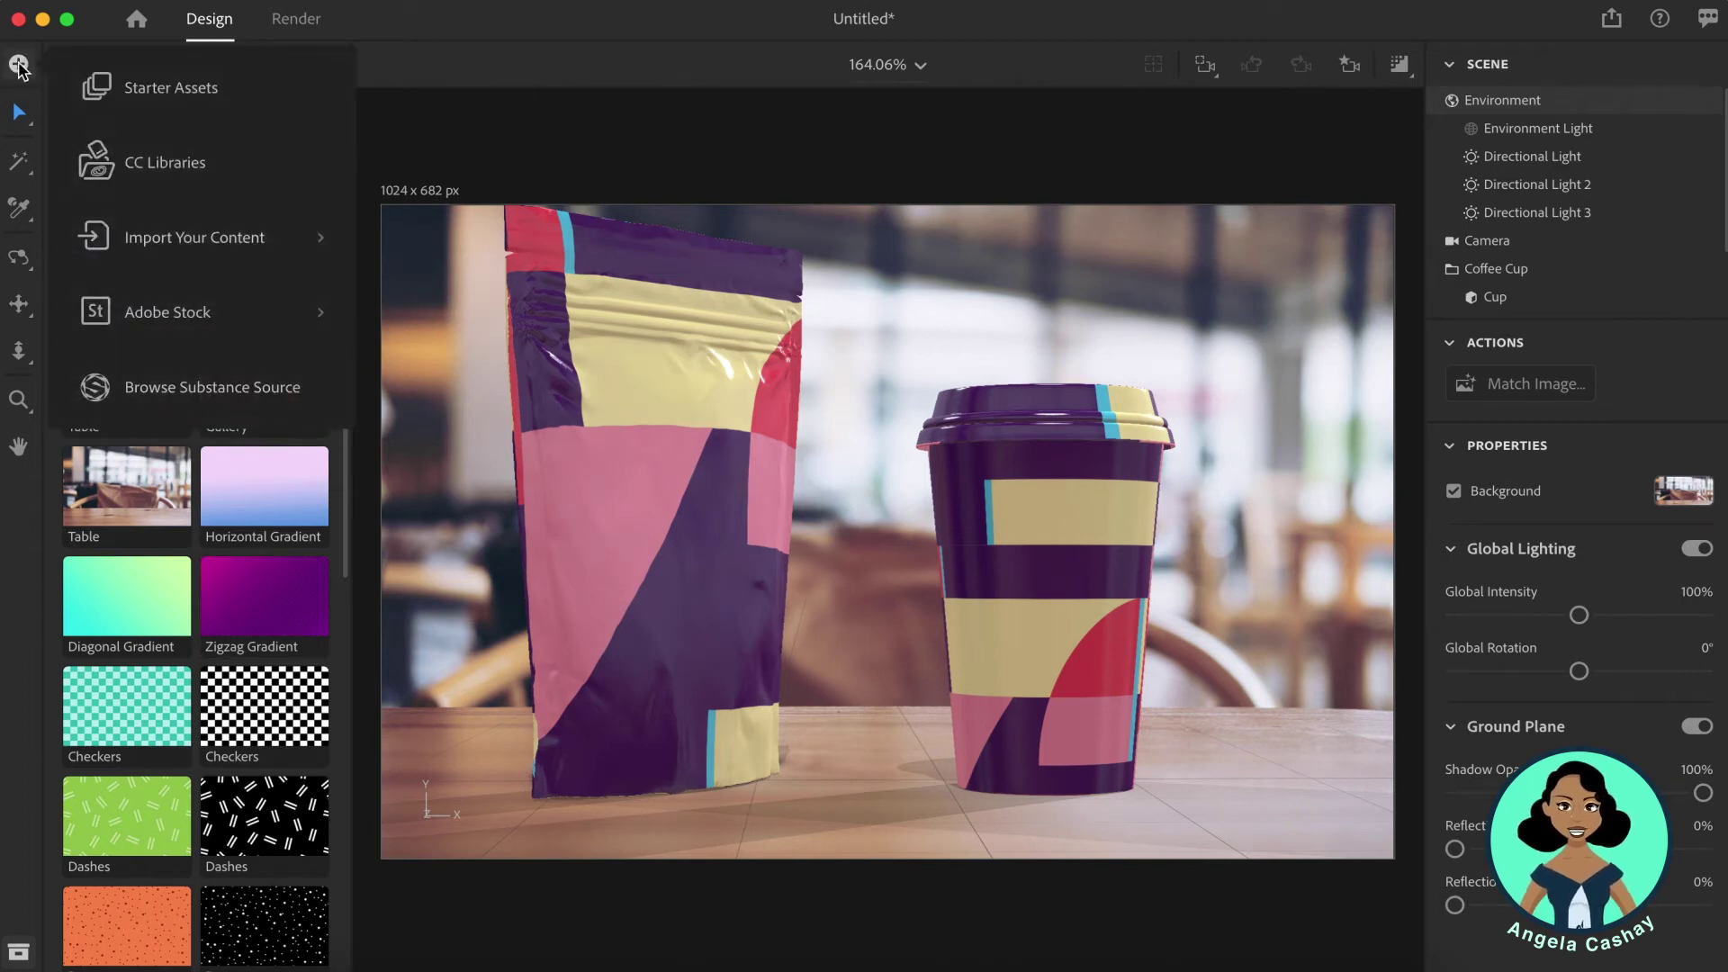
click(202, 239)
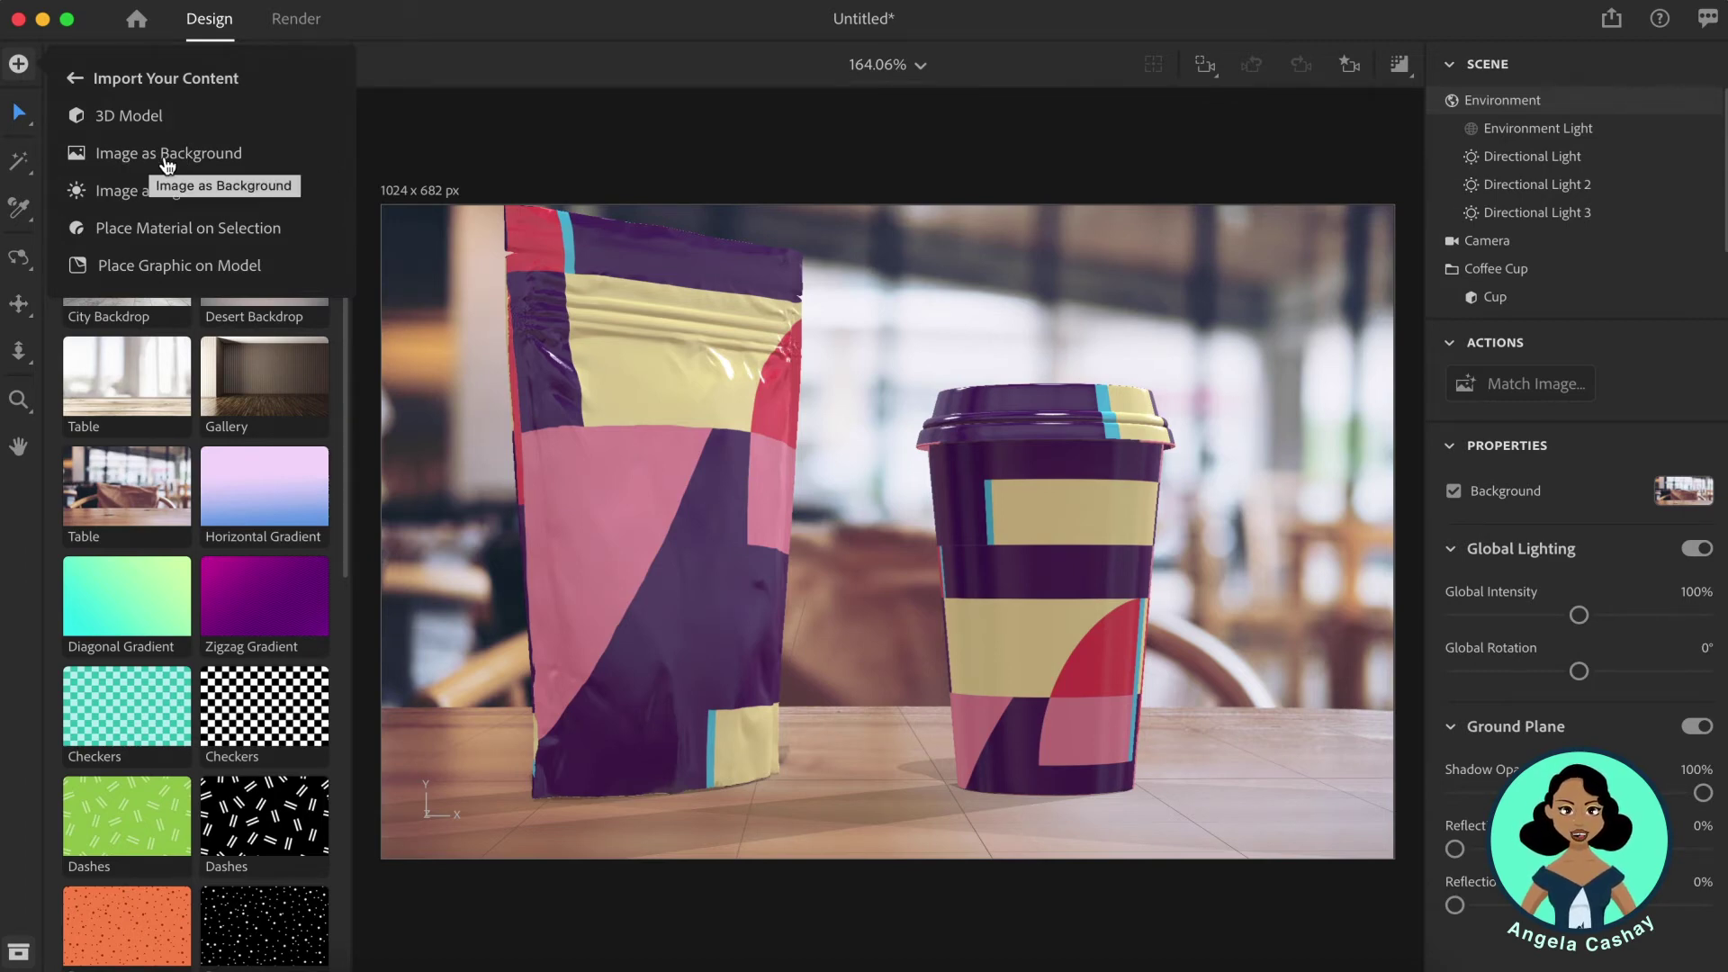
click(162, 155)
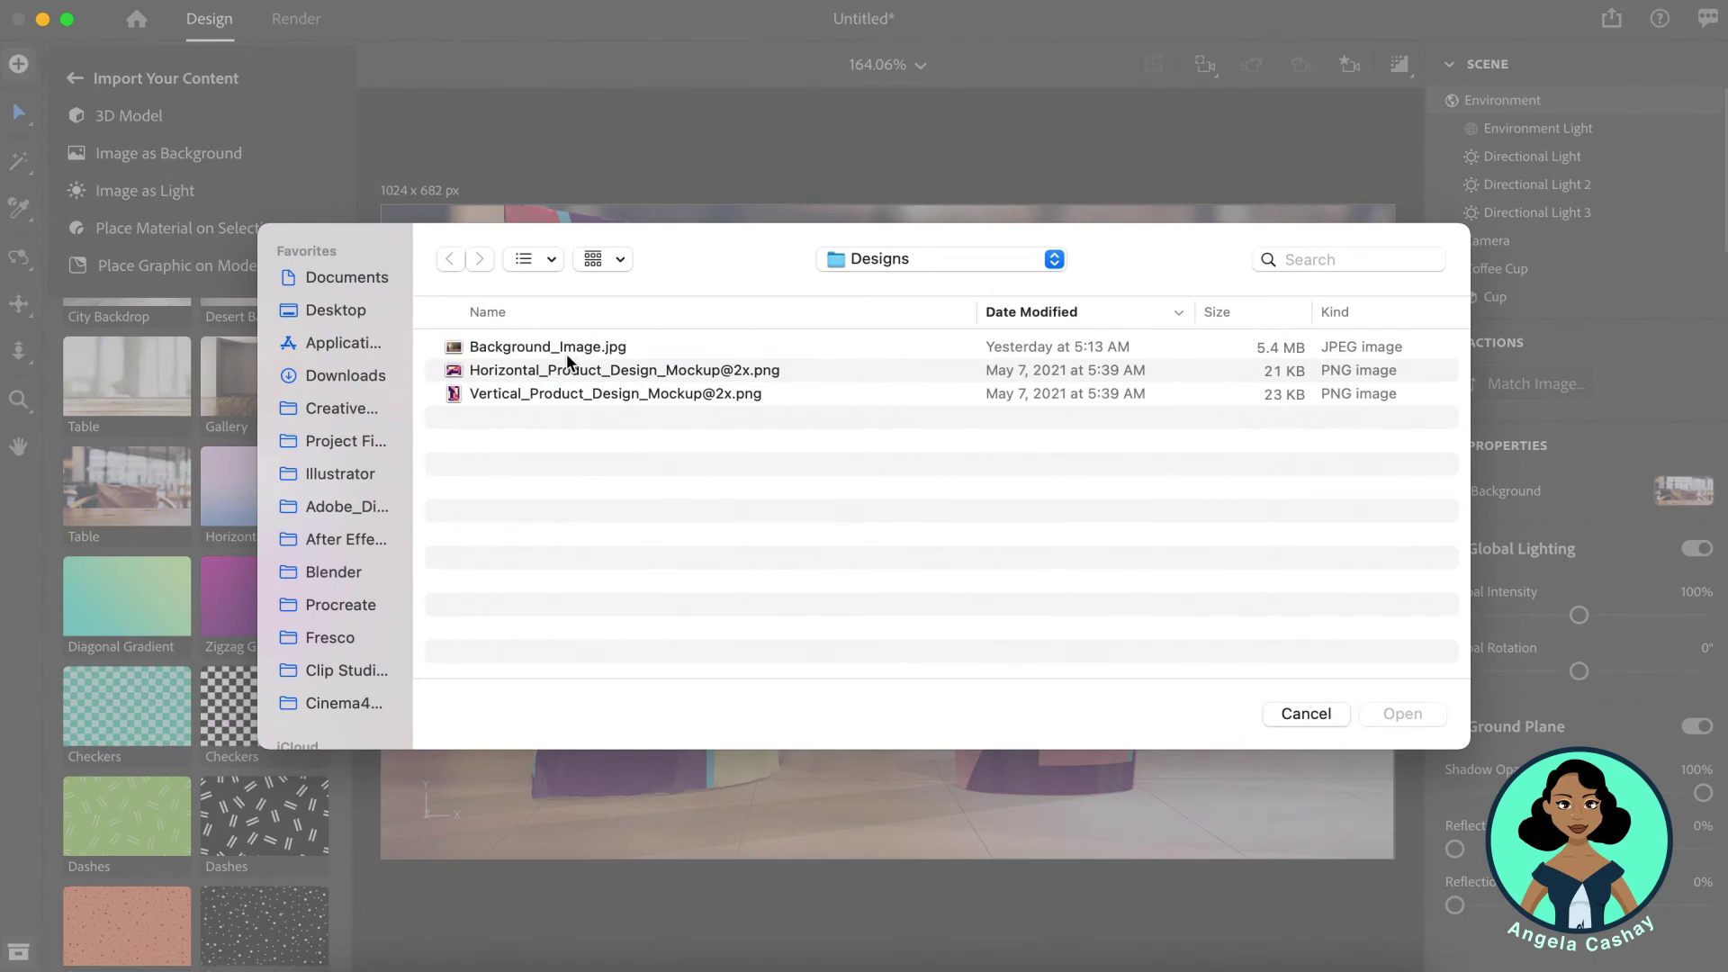
click(569, 346)
click(1424, 717)
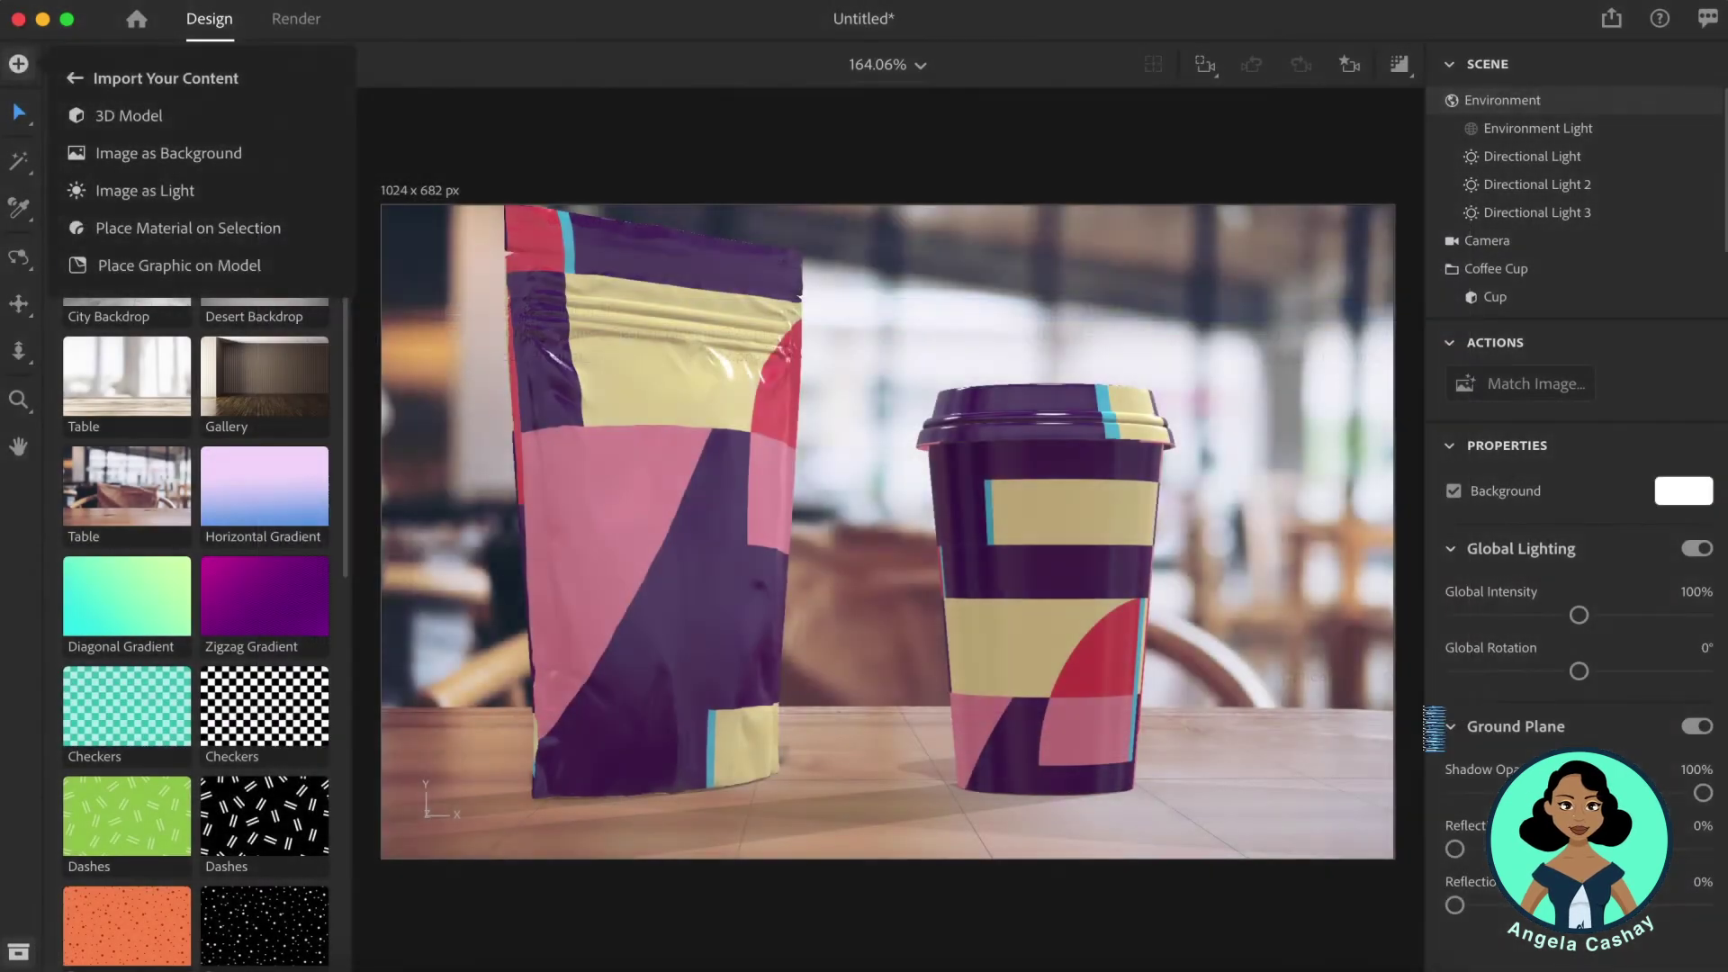
click(1537, 391)
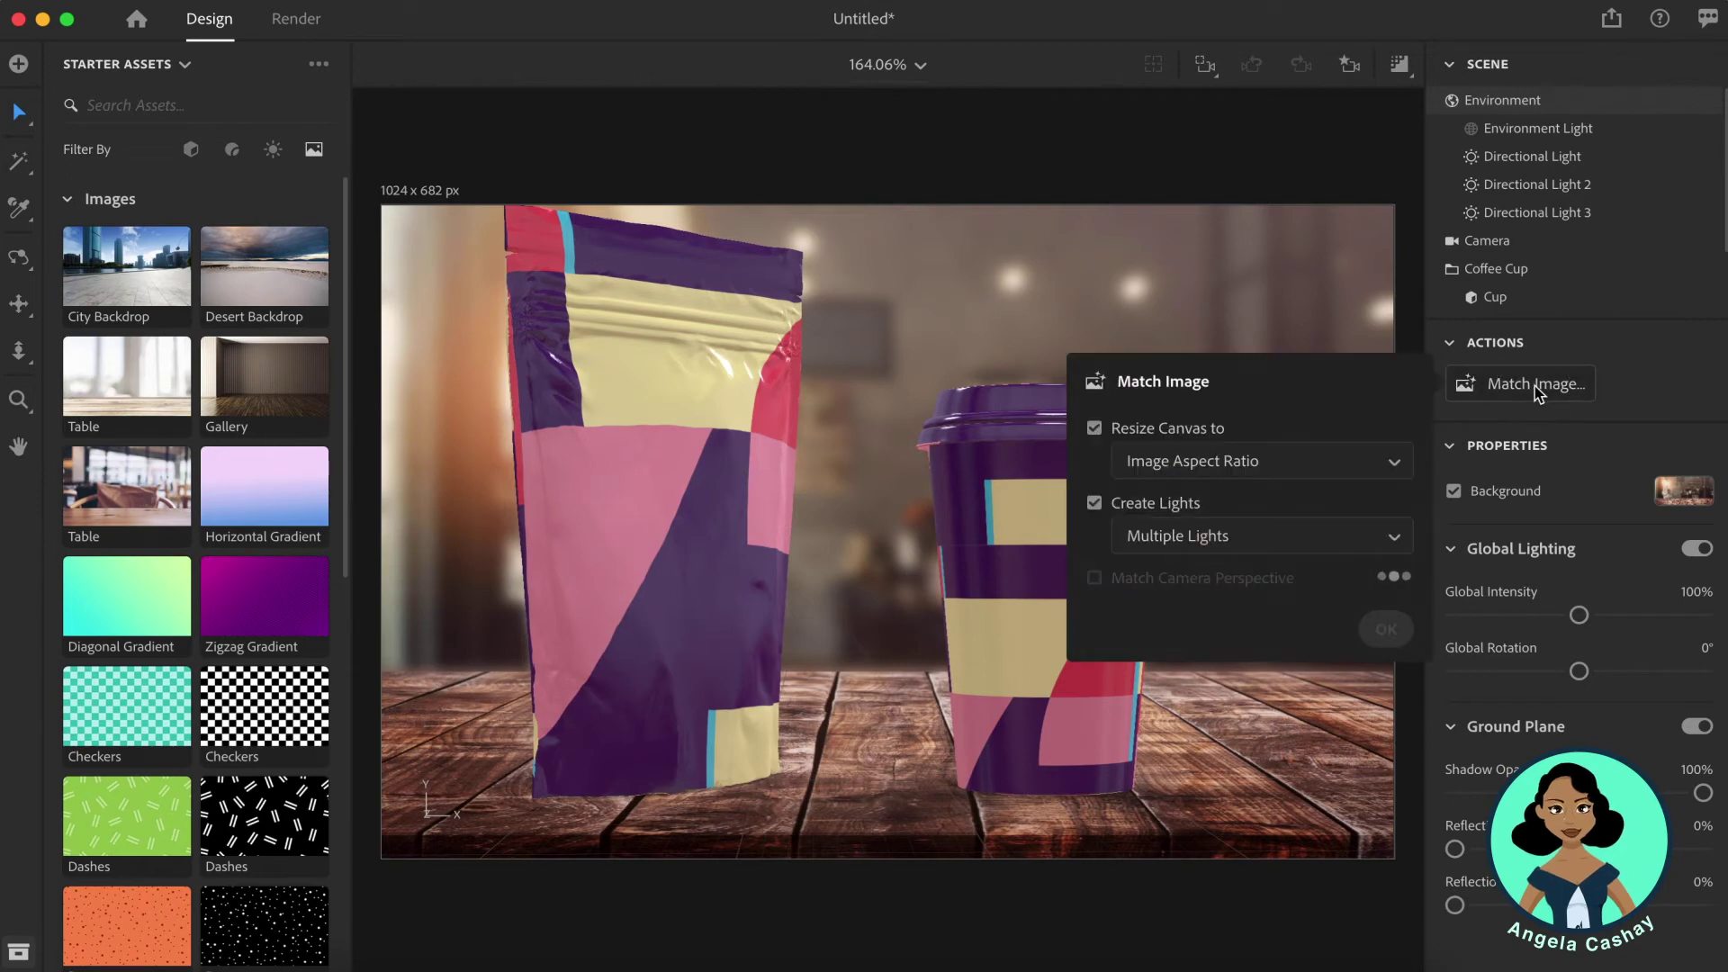
click(1387, 629)
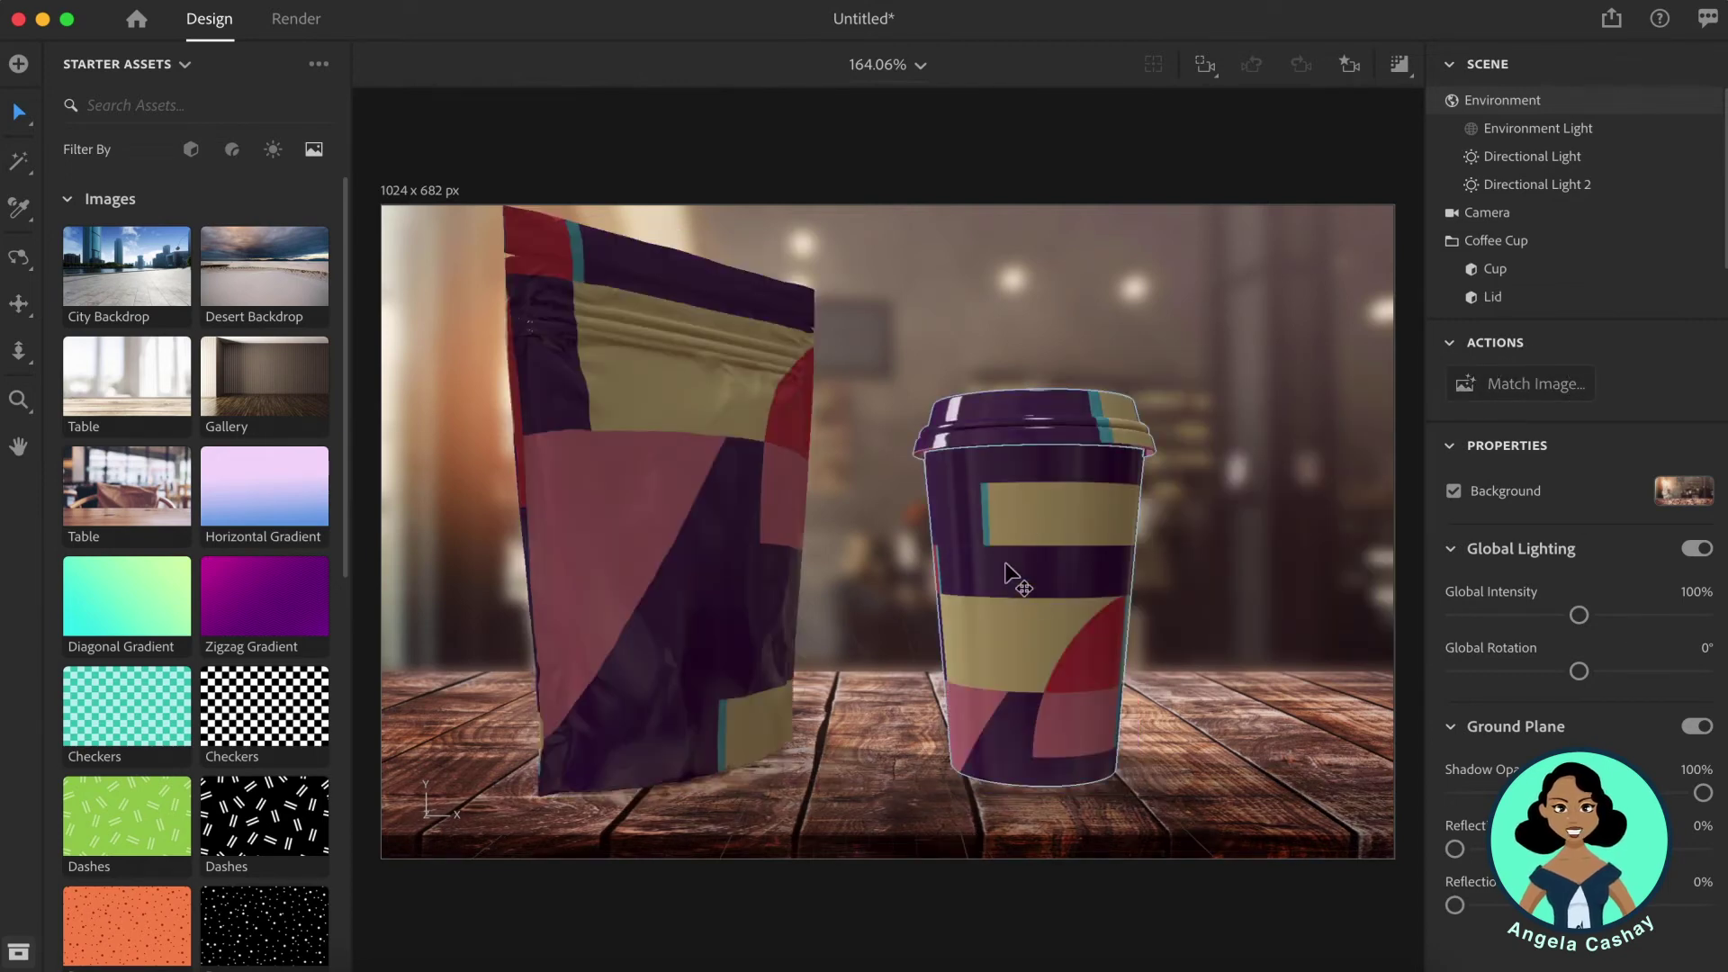
Replace the scene background with the bright Table starter image that has white curtains and a pale wooden tabletop.
click(1538, 127)
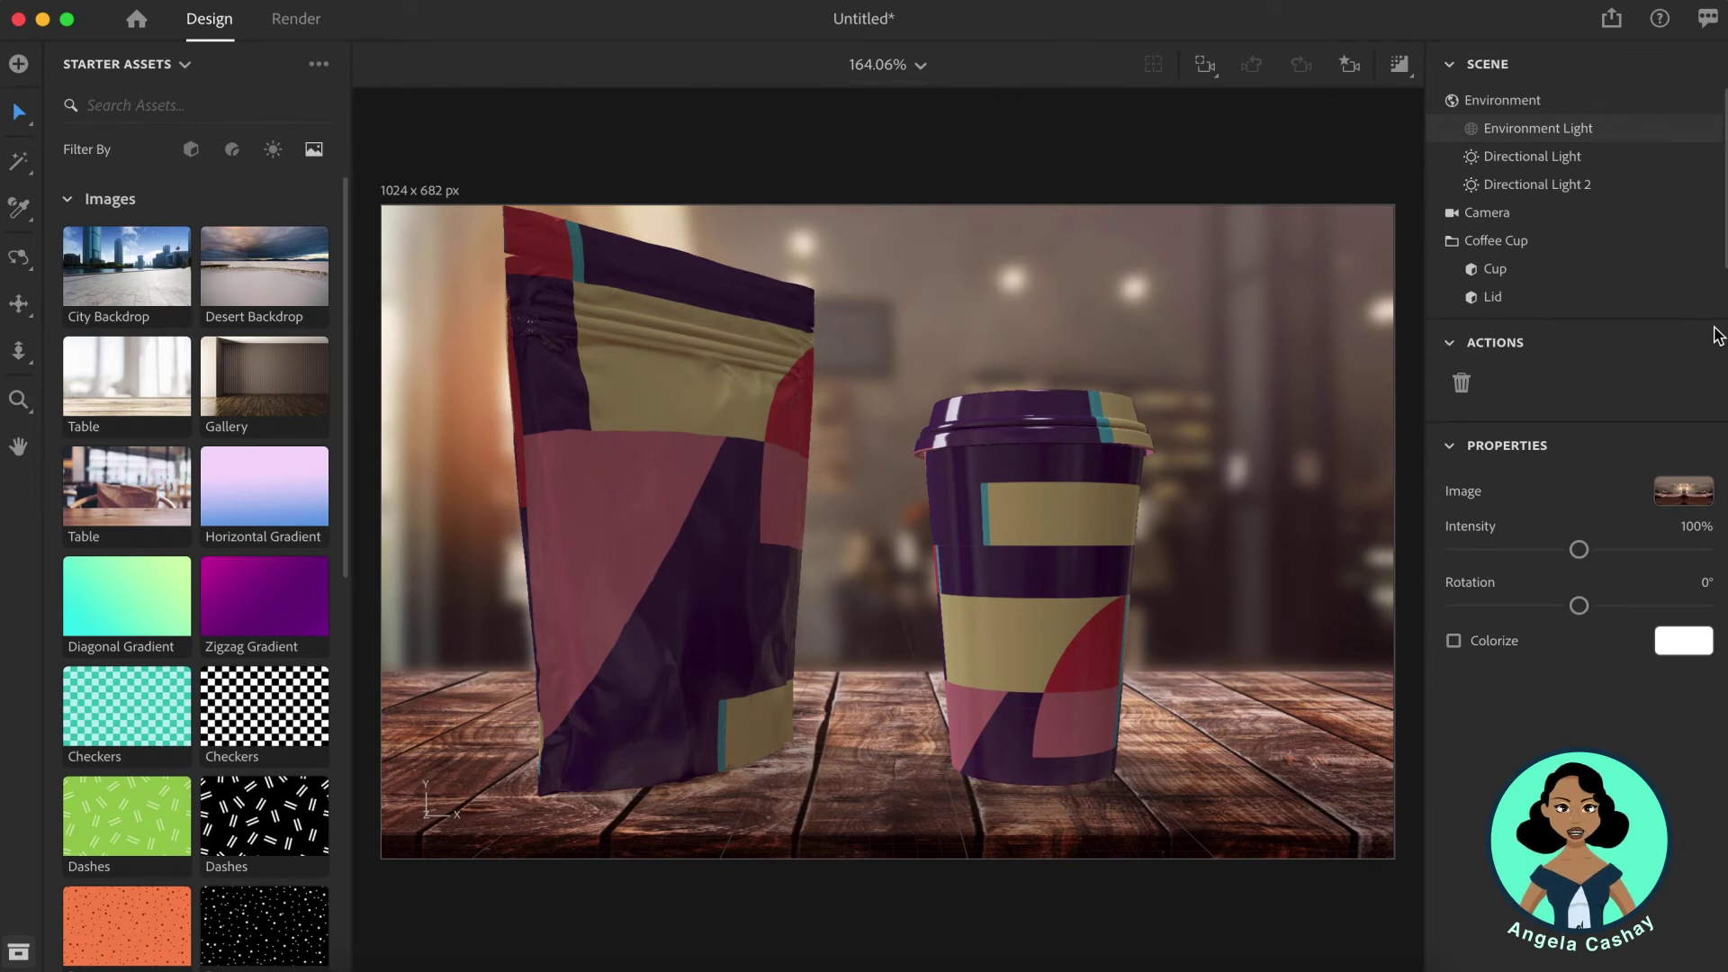
click(104, 388)
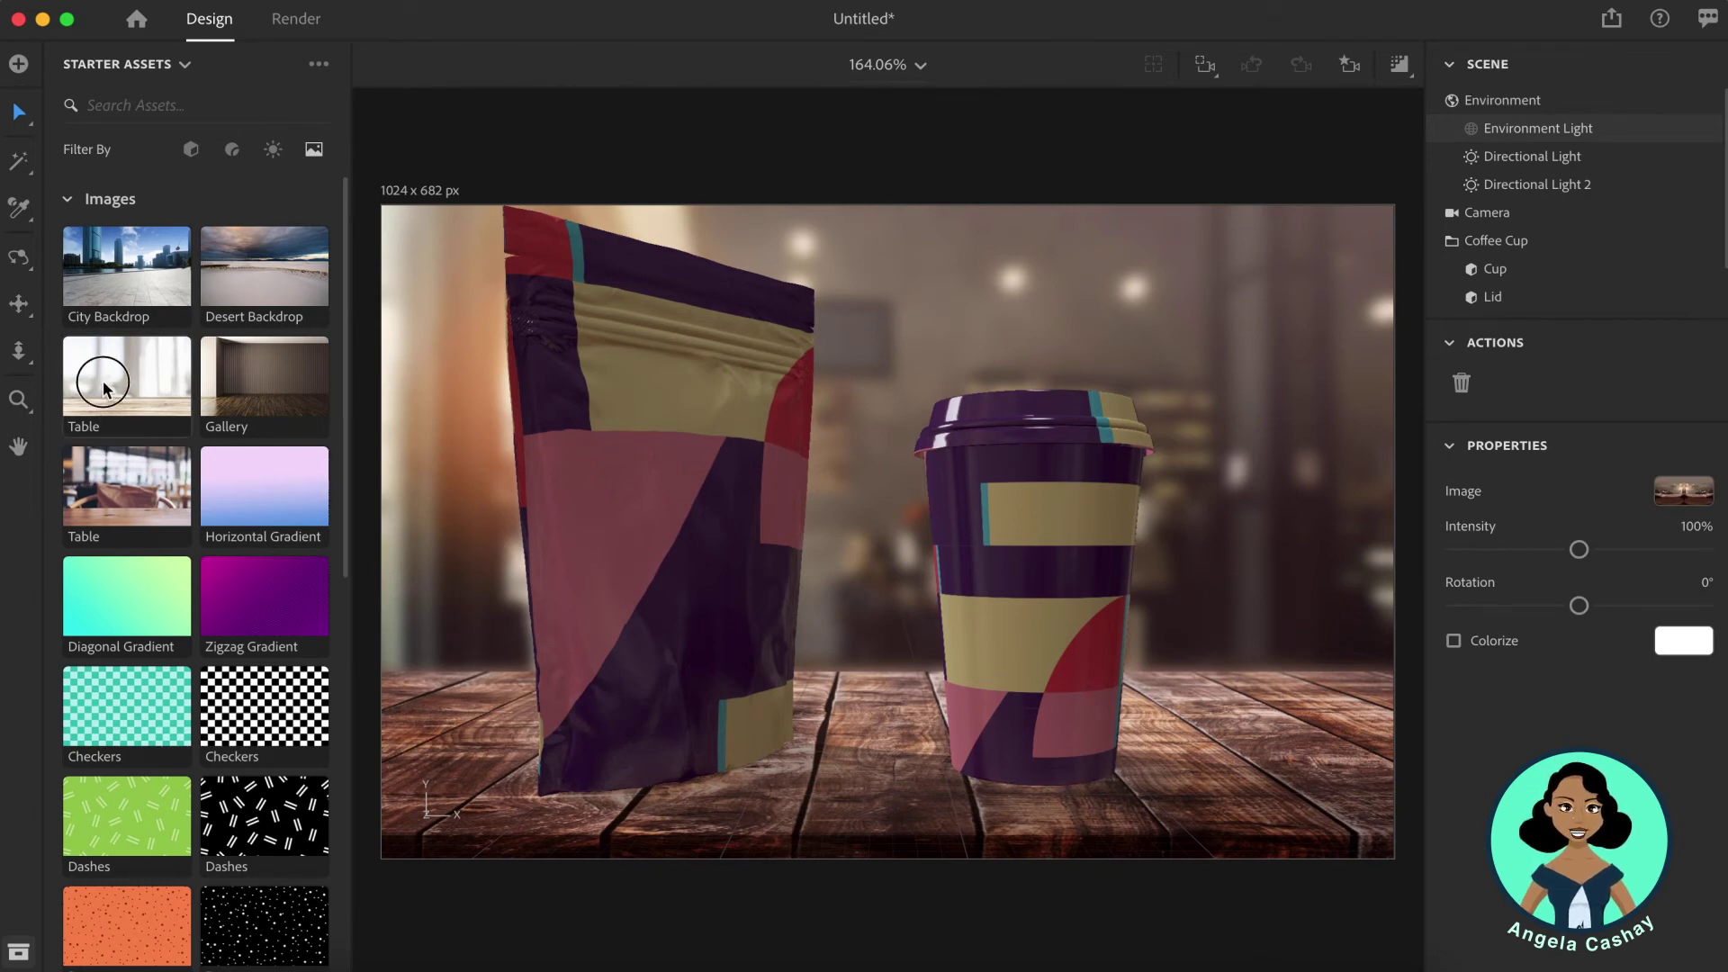
drag(104, 389, 461, 804)
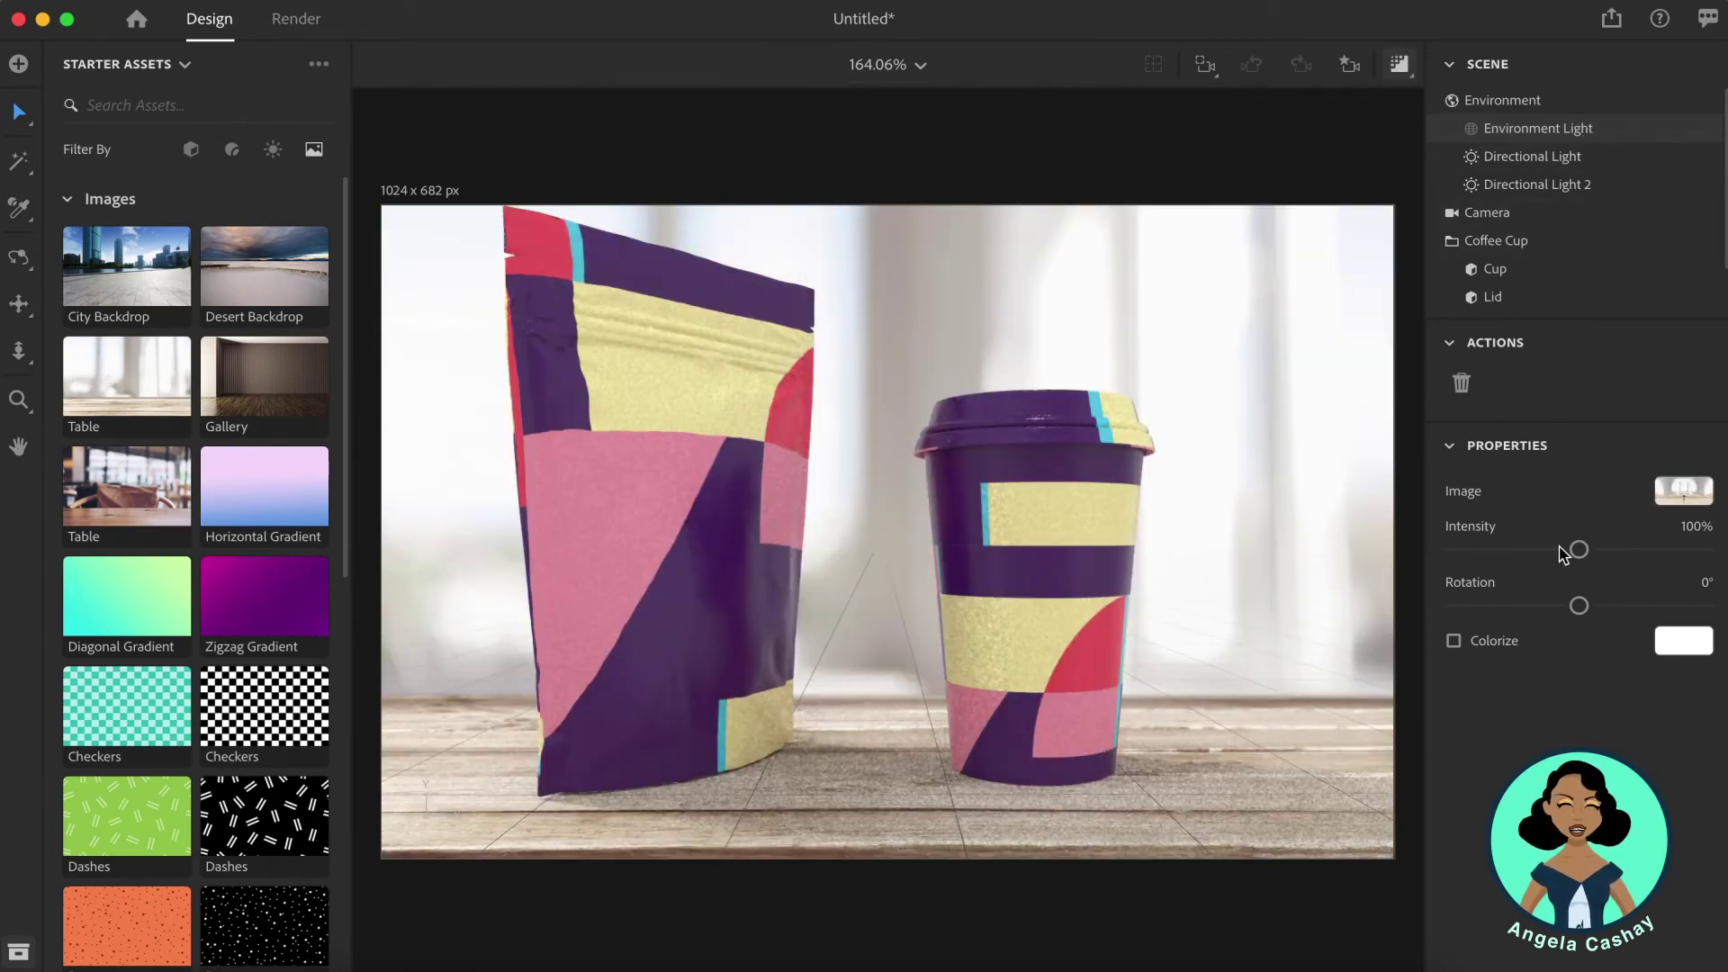
click(1538, 100)
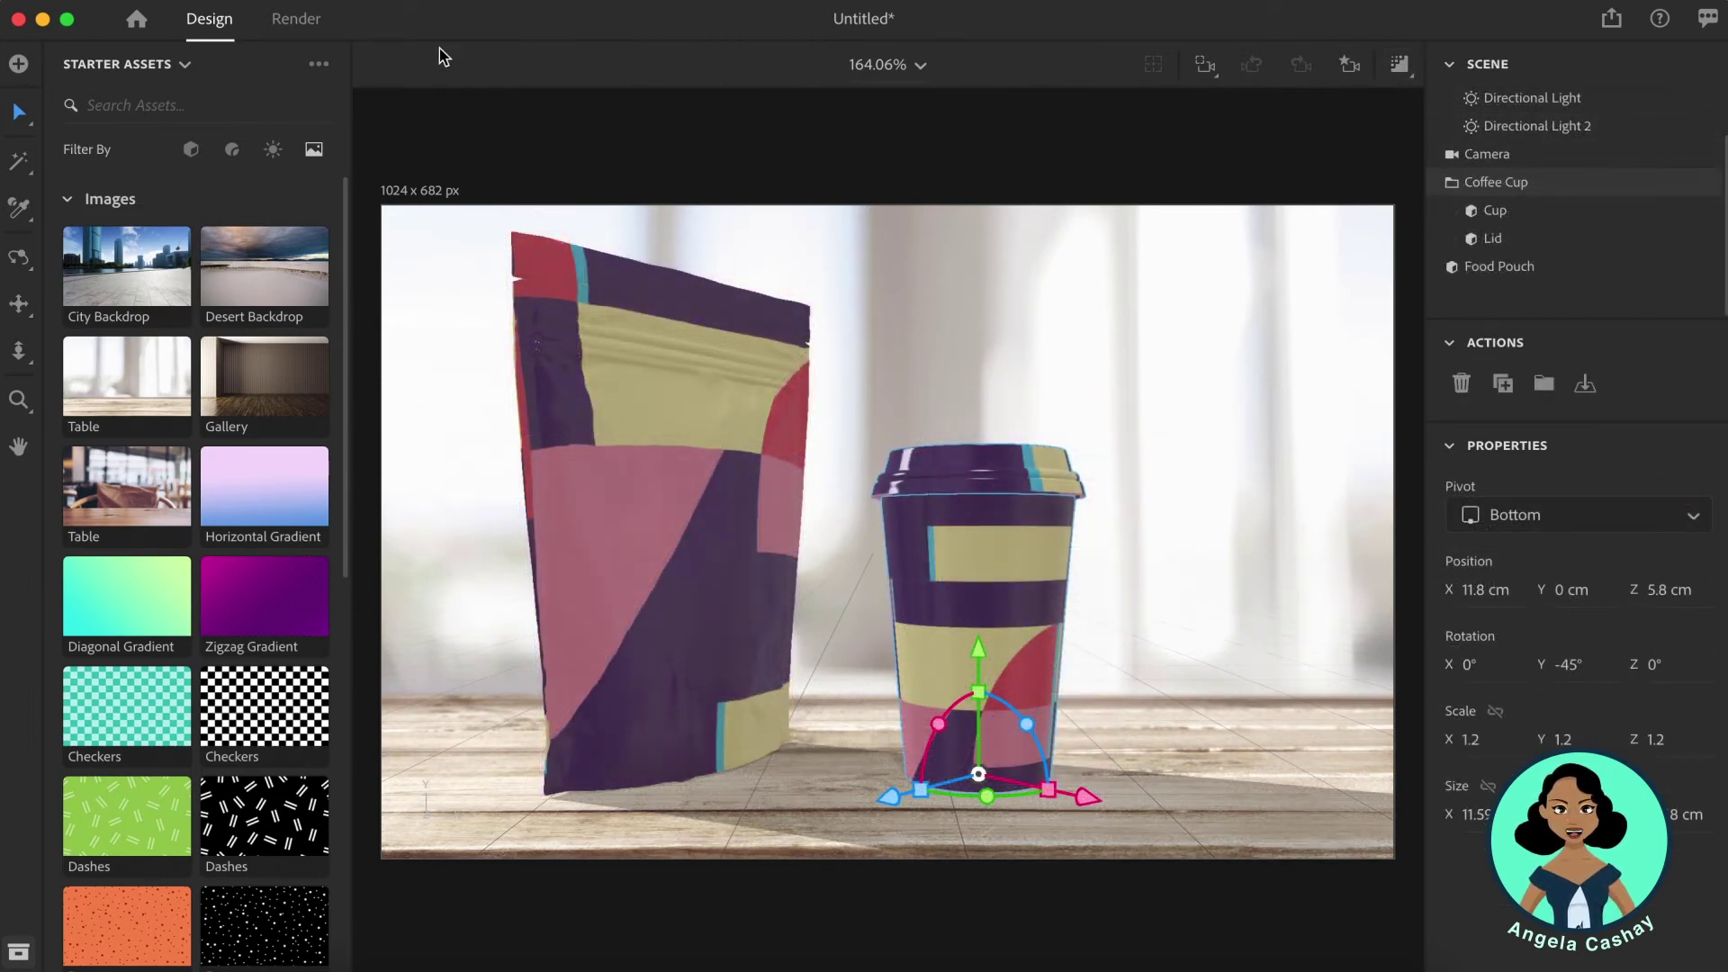
Examine the render settings, including the export filename and the available quality levels.
click(298, 21)
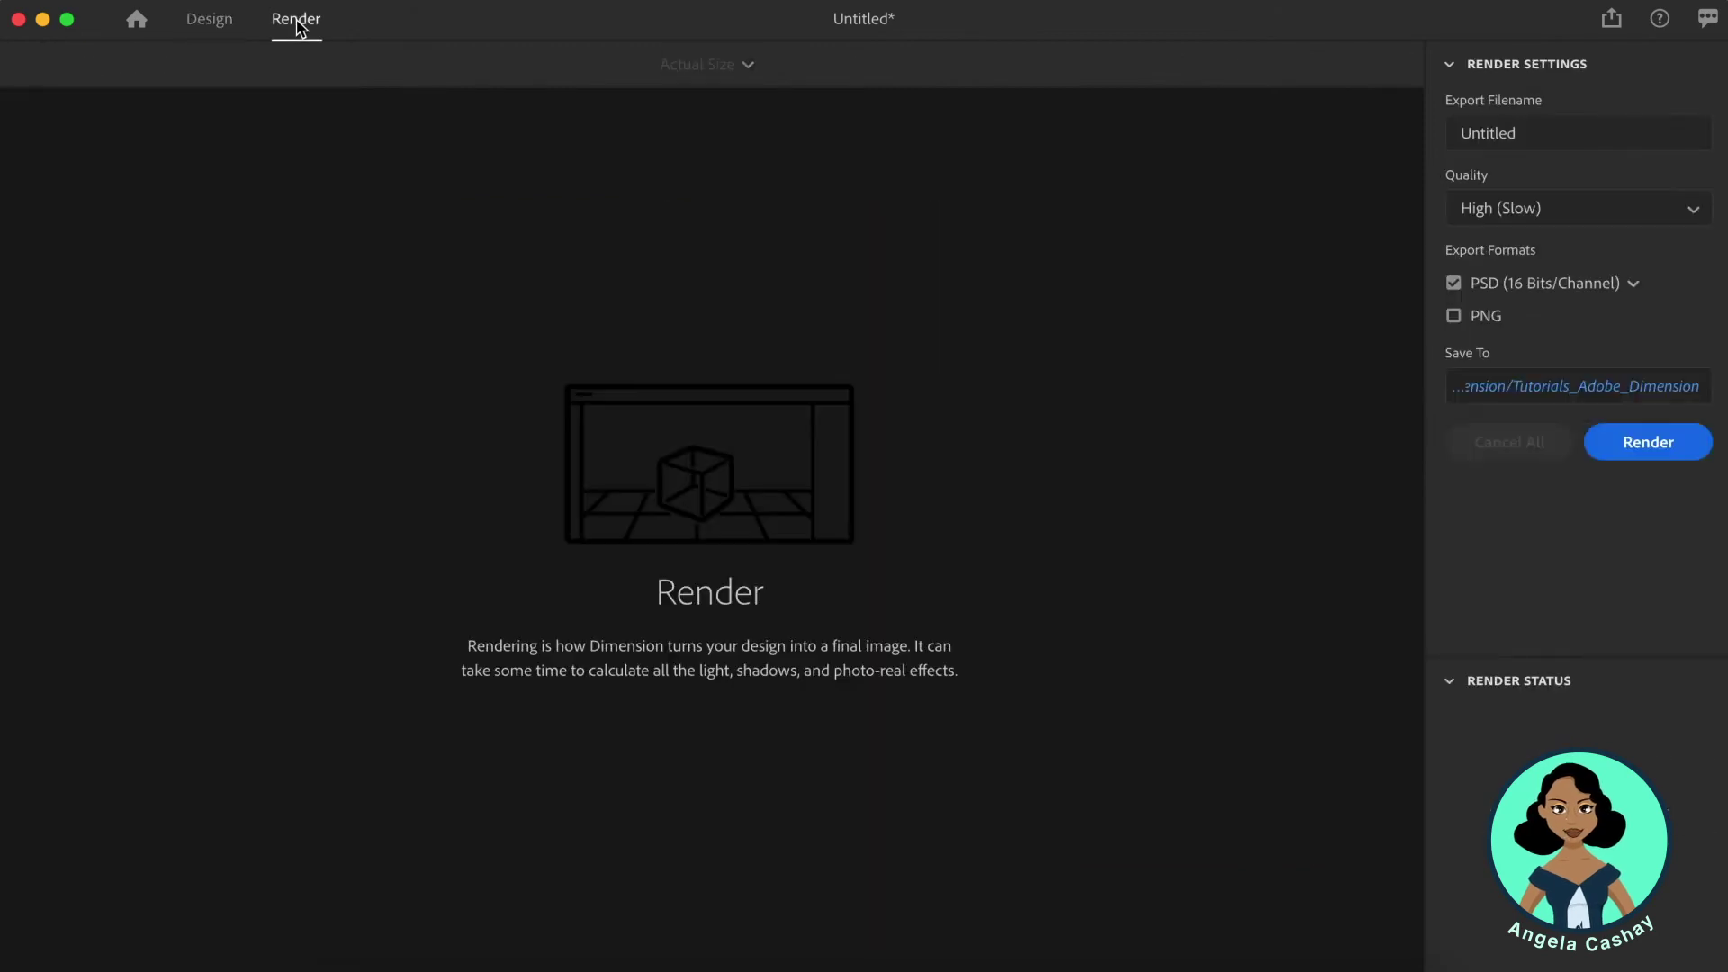
click(1546, 135)
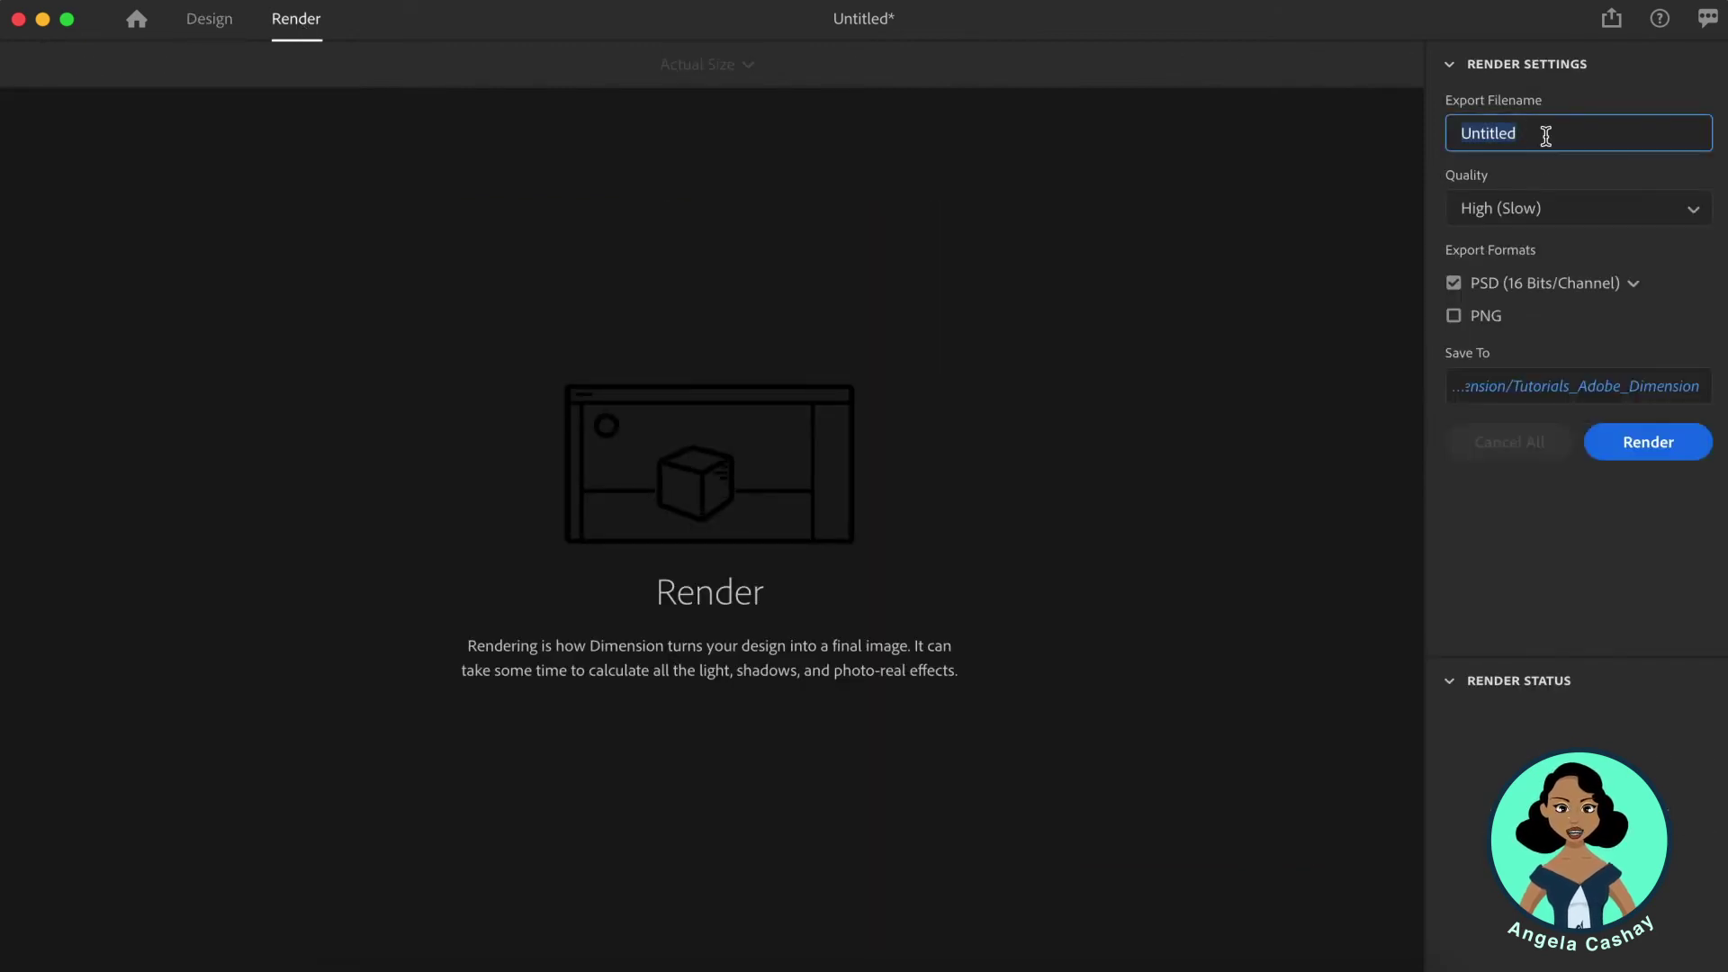
click(1581, 211)
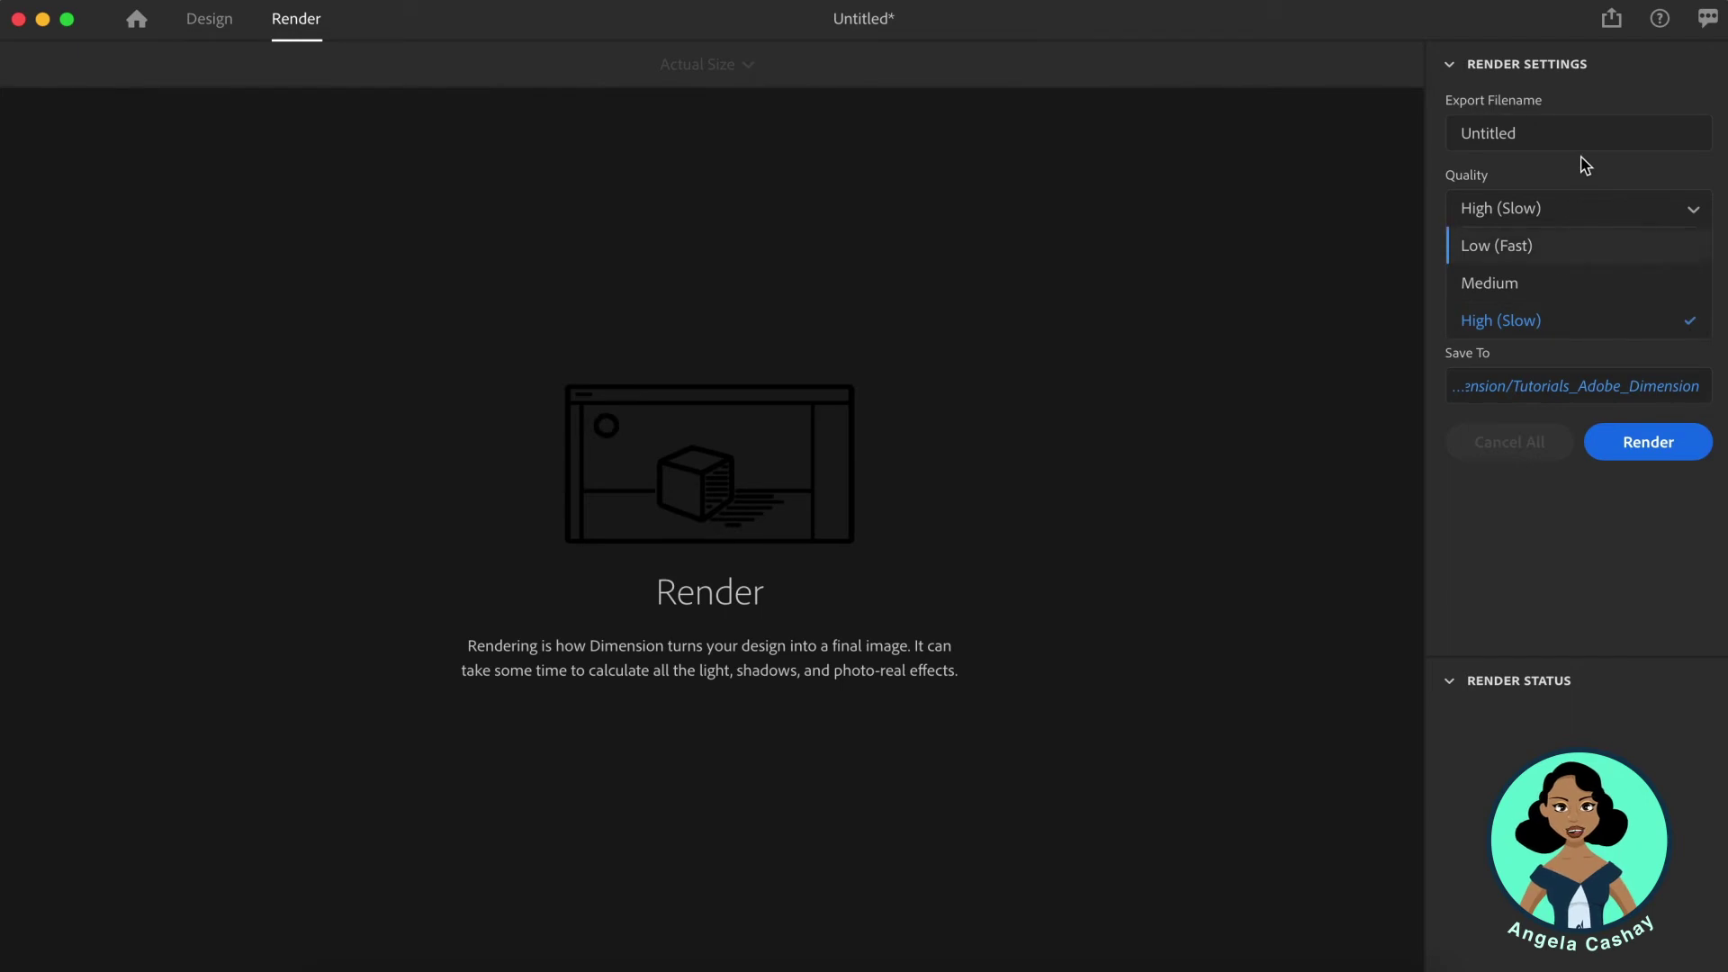
click(1584, 167)
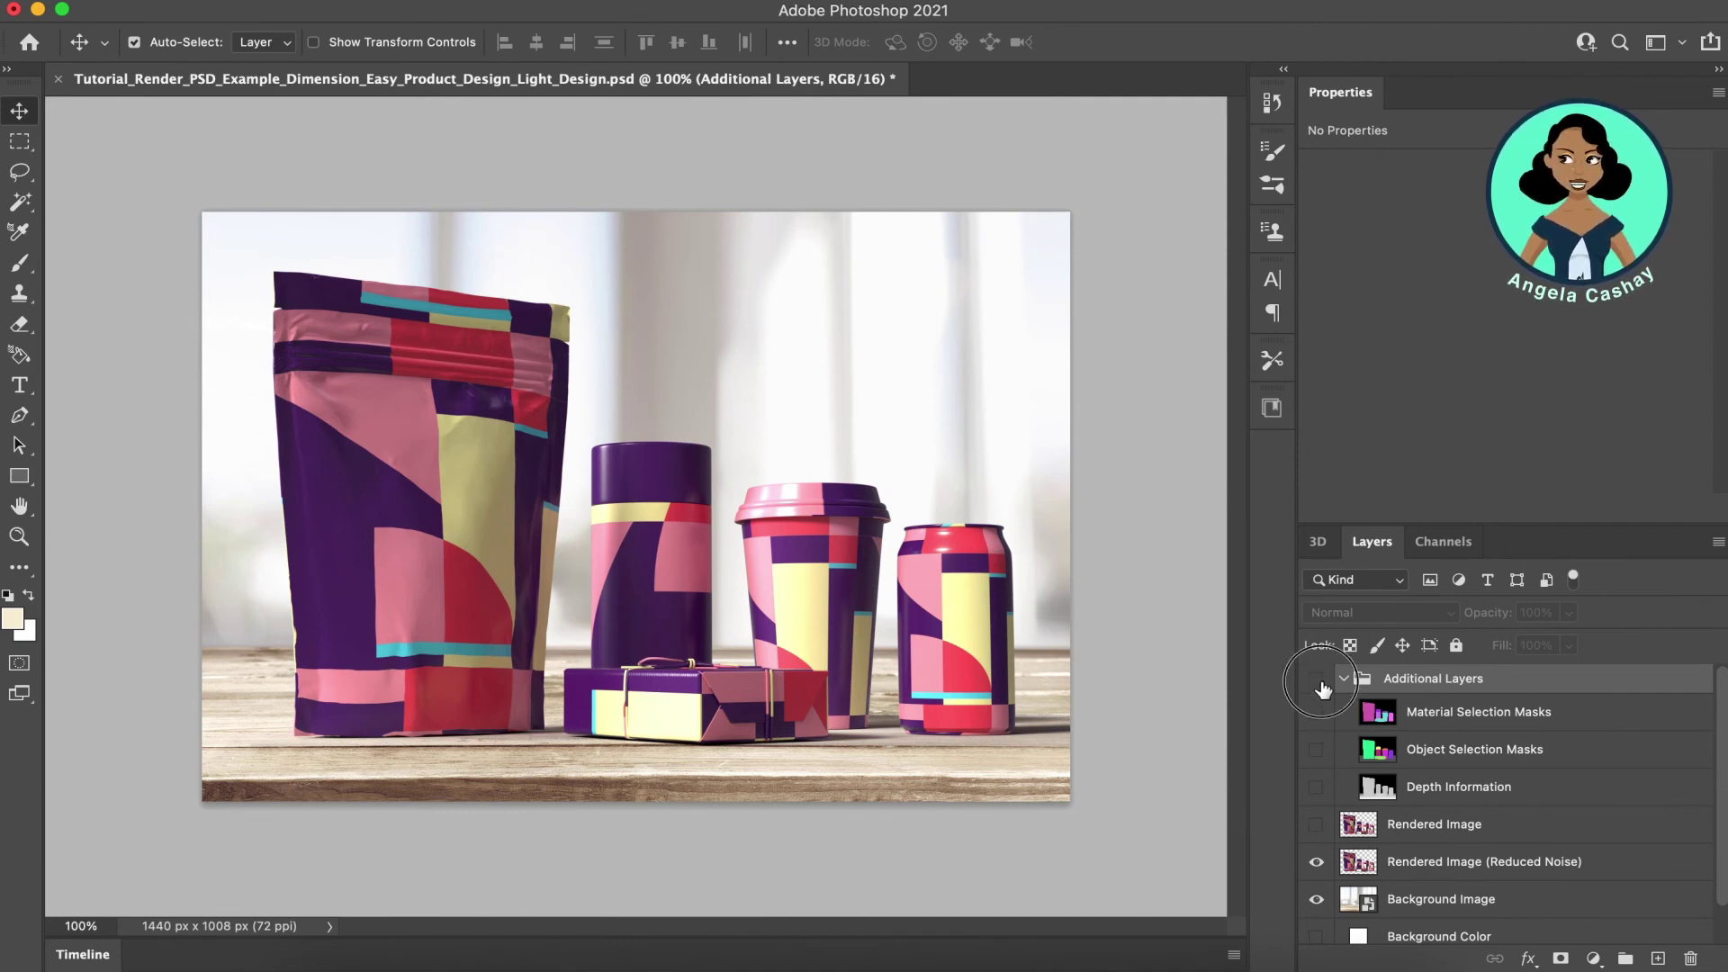
In Photoshop, show the Additional Layers group and view its Material Selection Masks, Object Selection Masks and Depth Information layers one at a time.
click(1317, 679)
click(1317, 714)
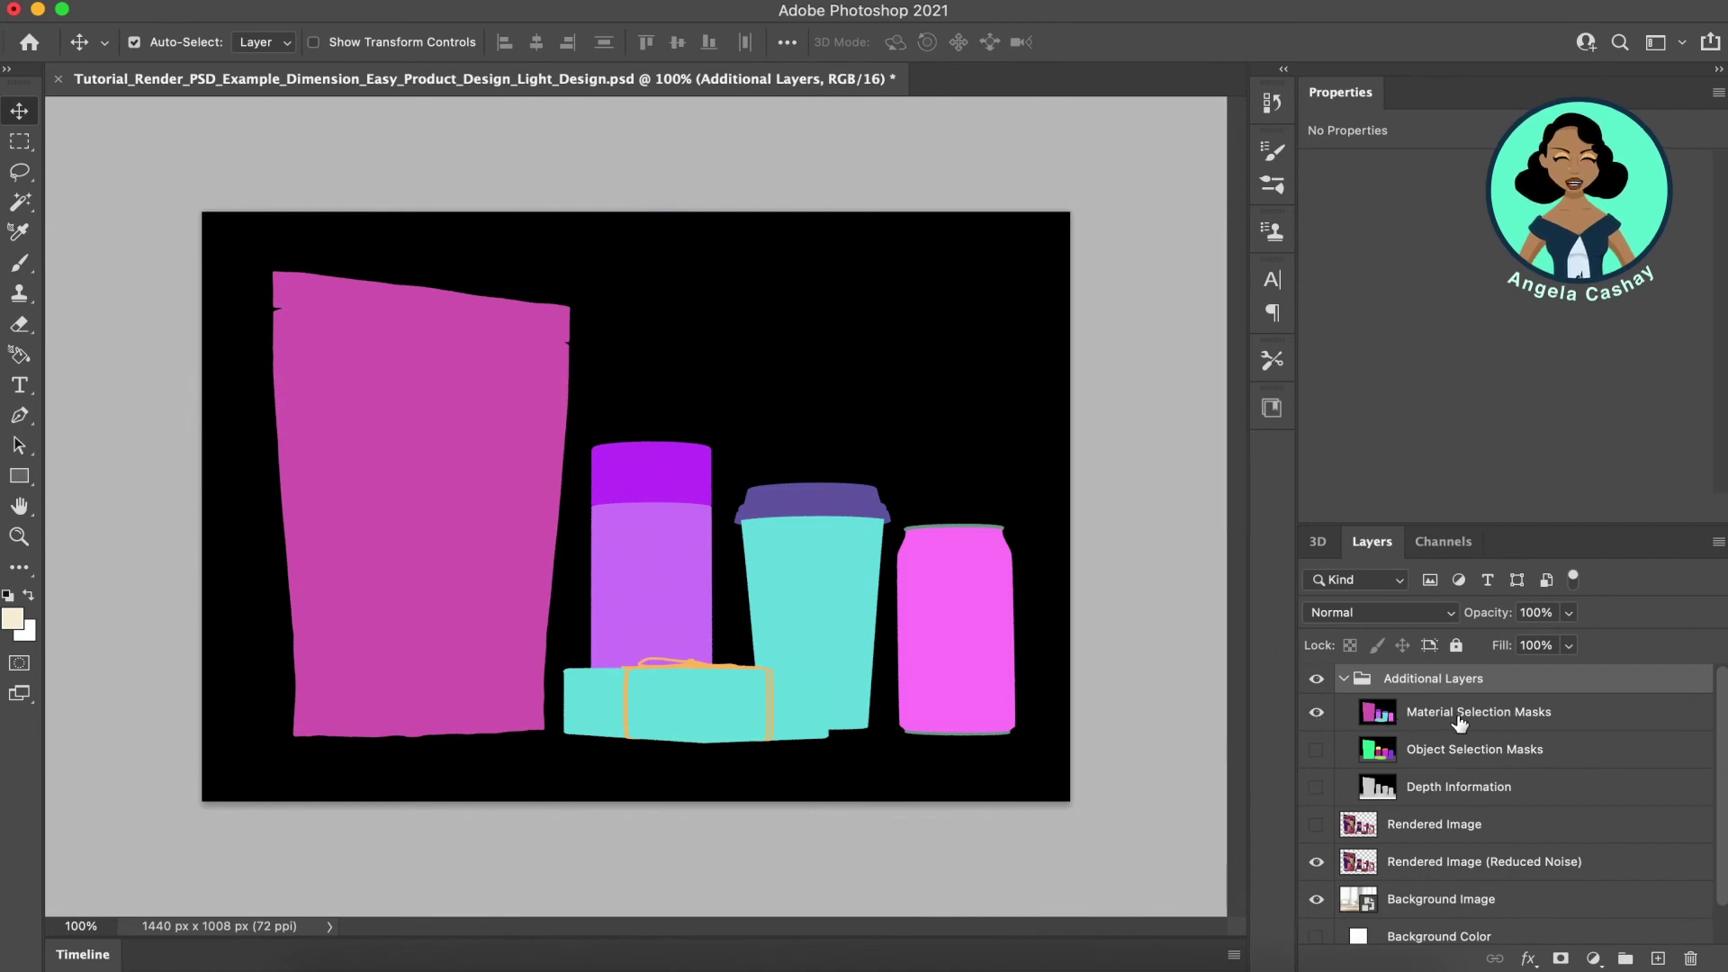
click(1317, 712)
click(1316, 751)
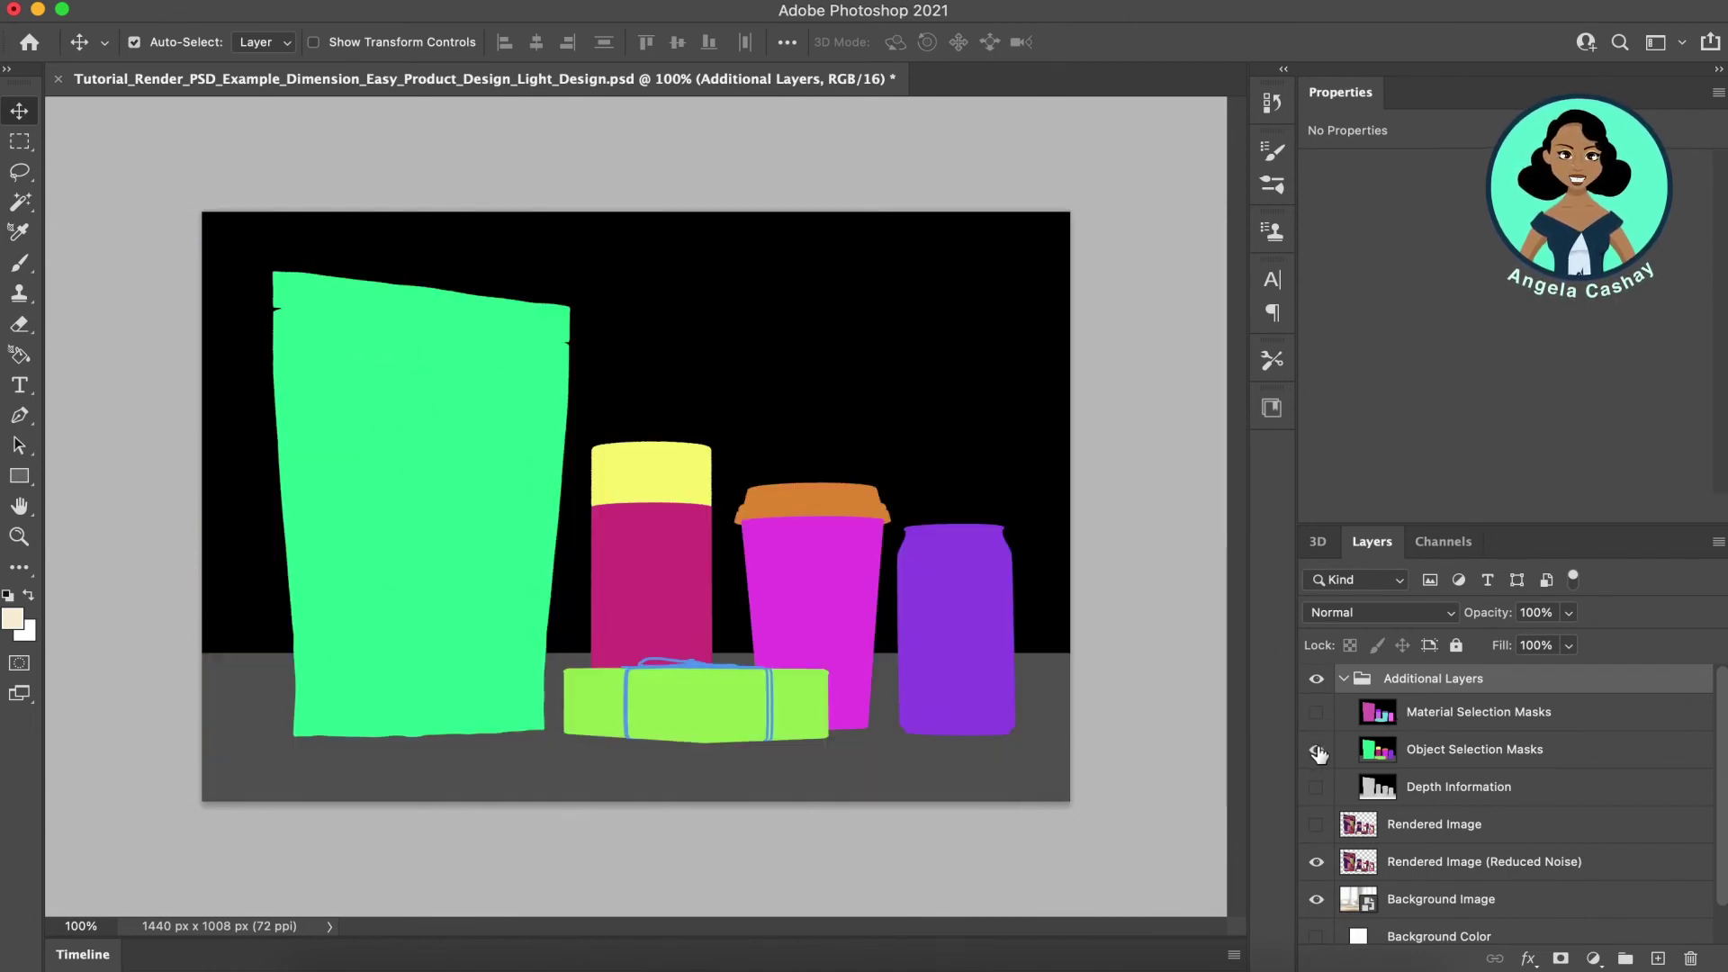
click(1317, 751)
click(1317, 789)
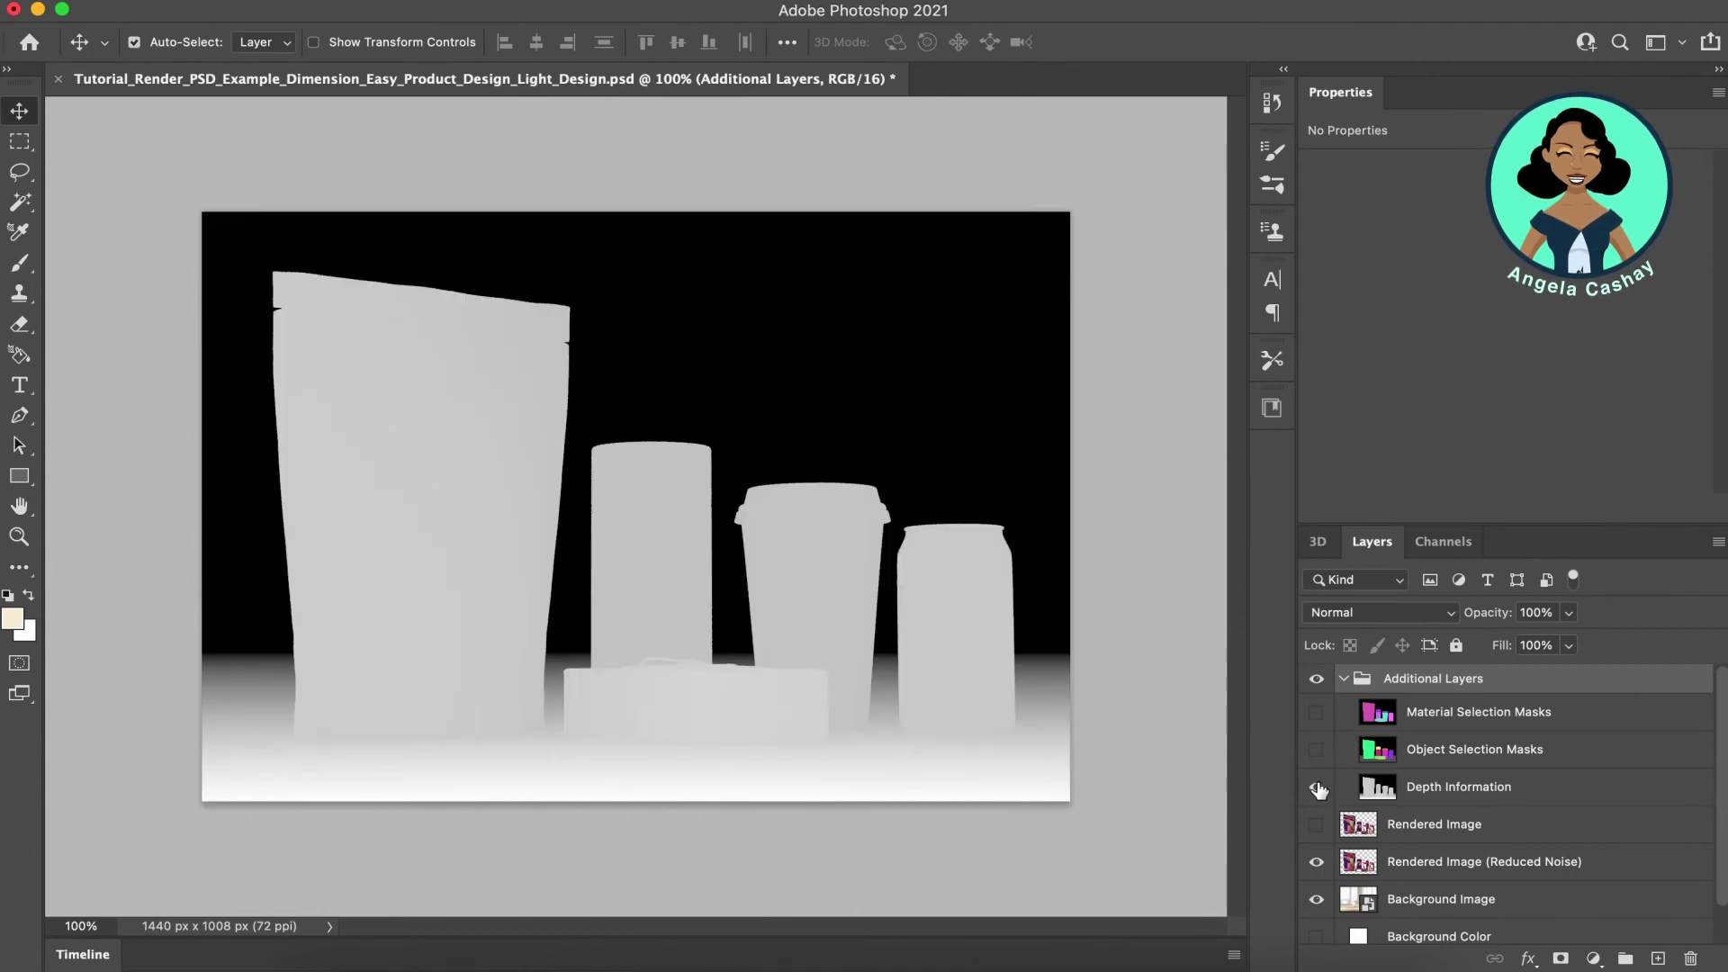
click(1317, 788)
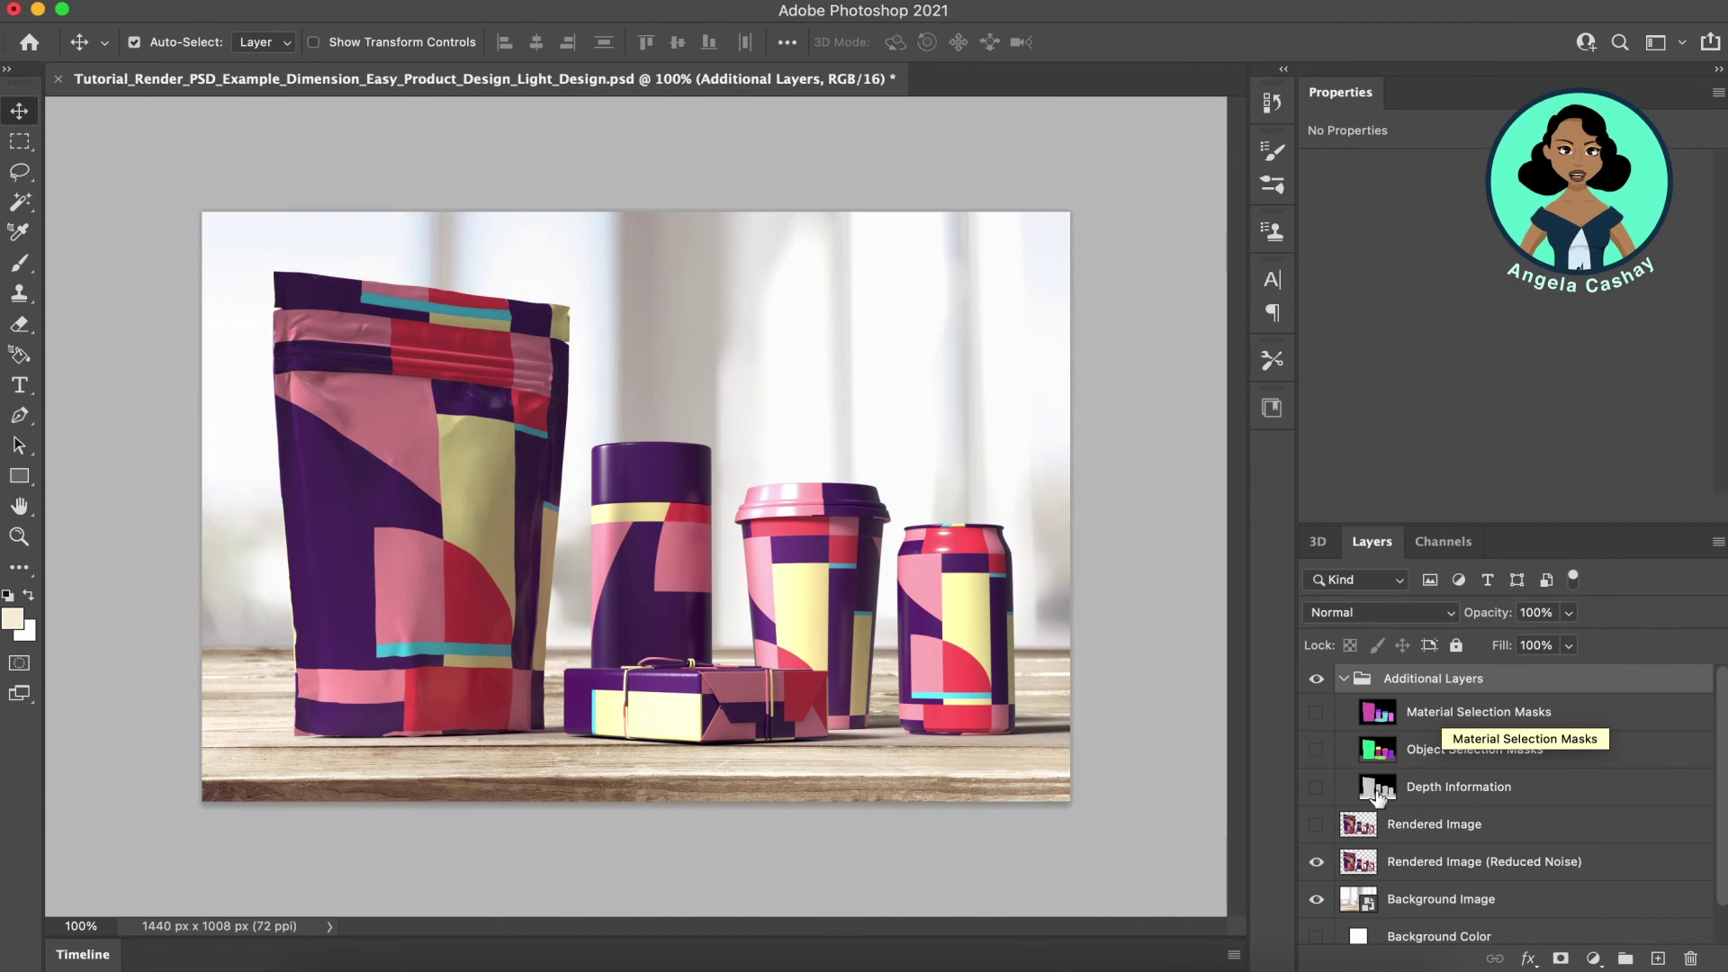
Hide the Background Image layer and compare the Rendered Image layer with Rendered Image (Reduced Noise).
click(1317, 825)
click(1316, 862)
click(1316, 899)
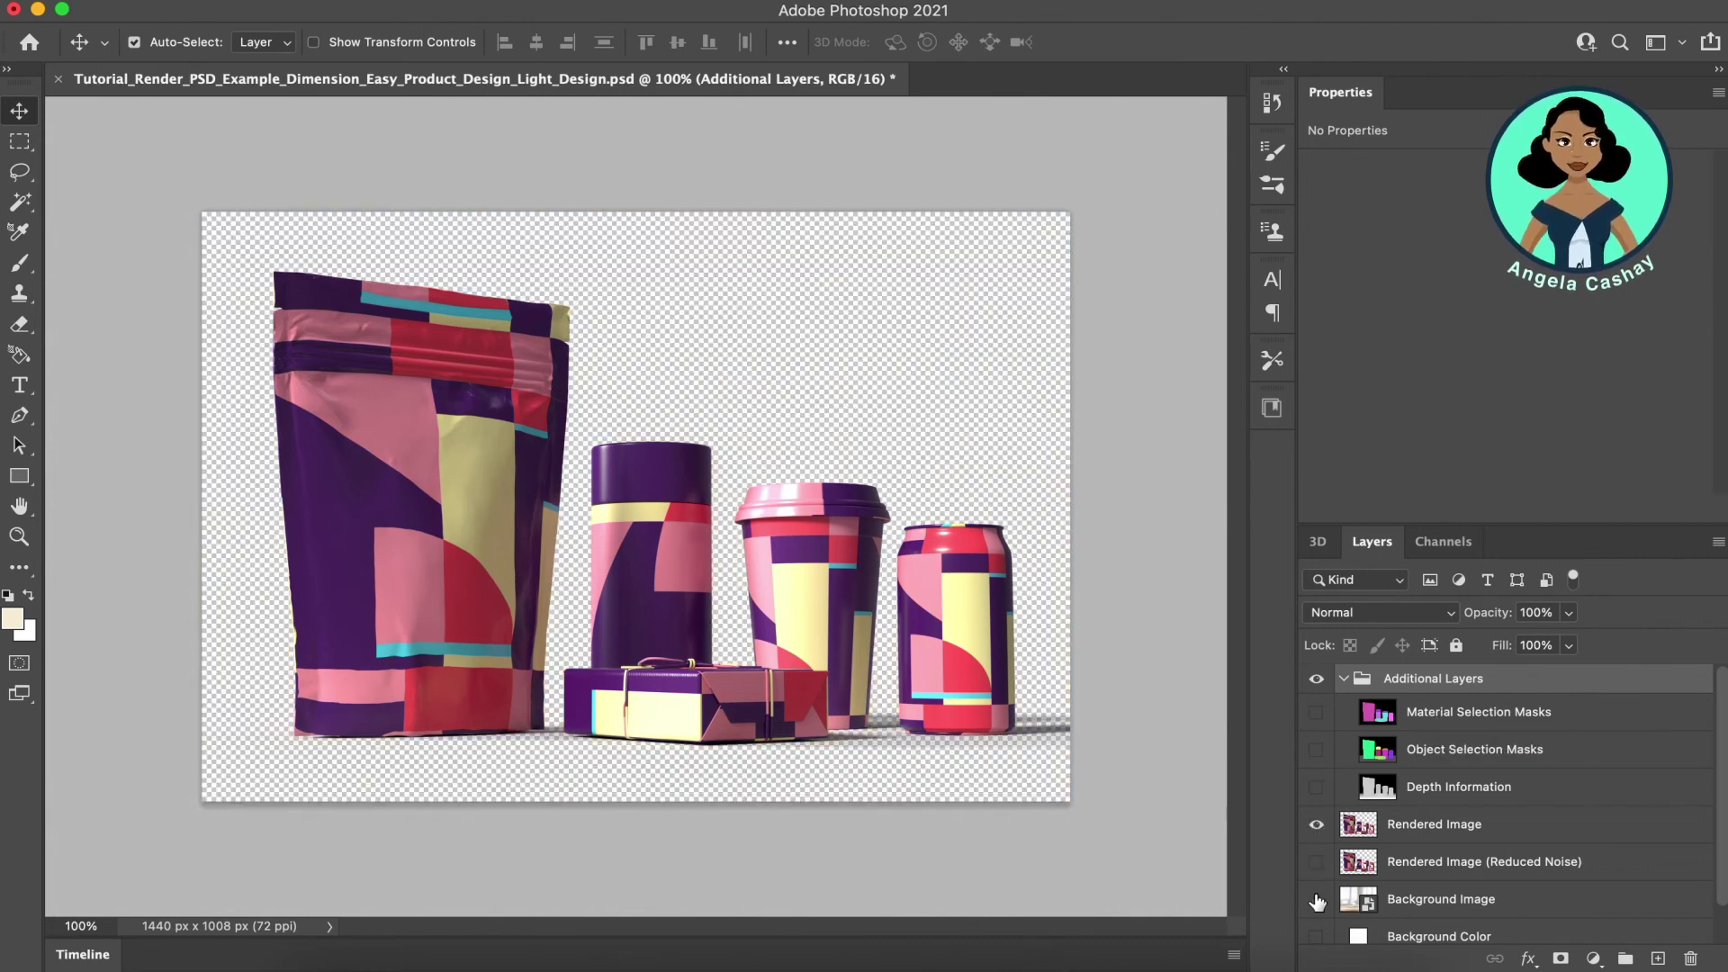
click(1316, 826)
click(1317, 862)
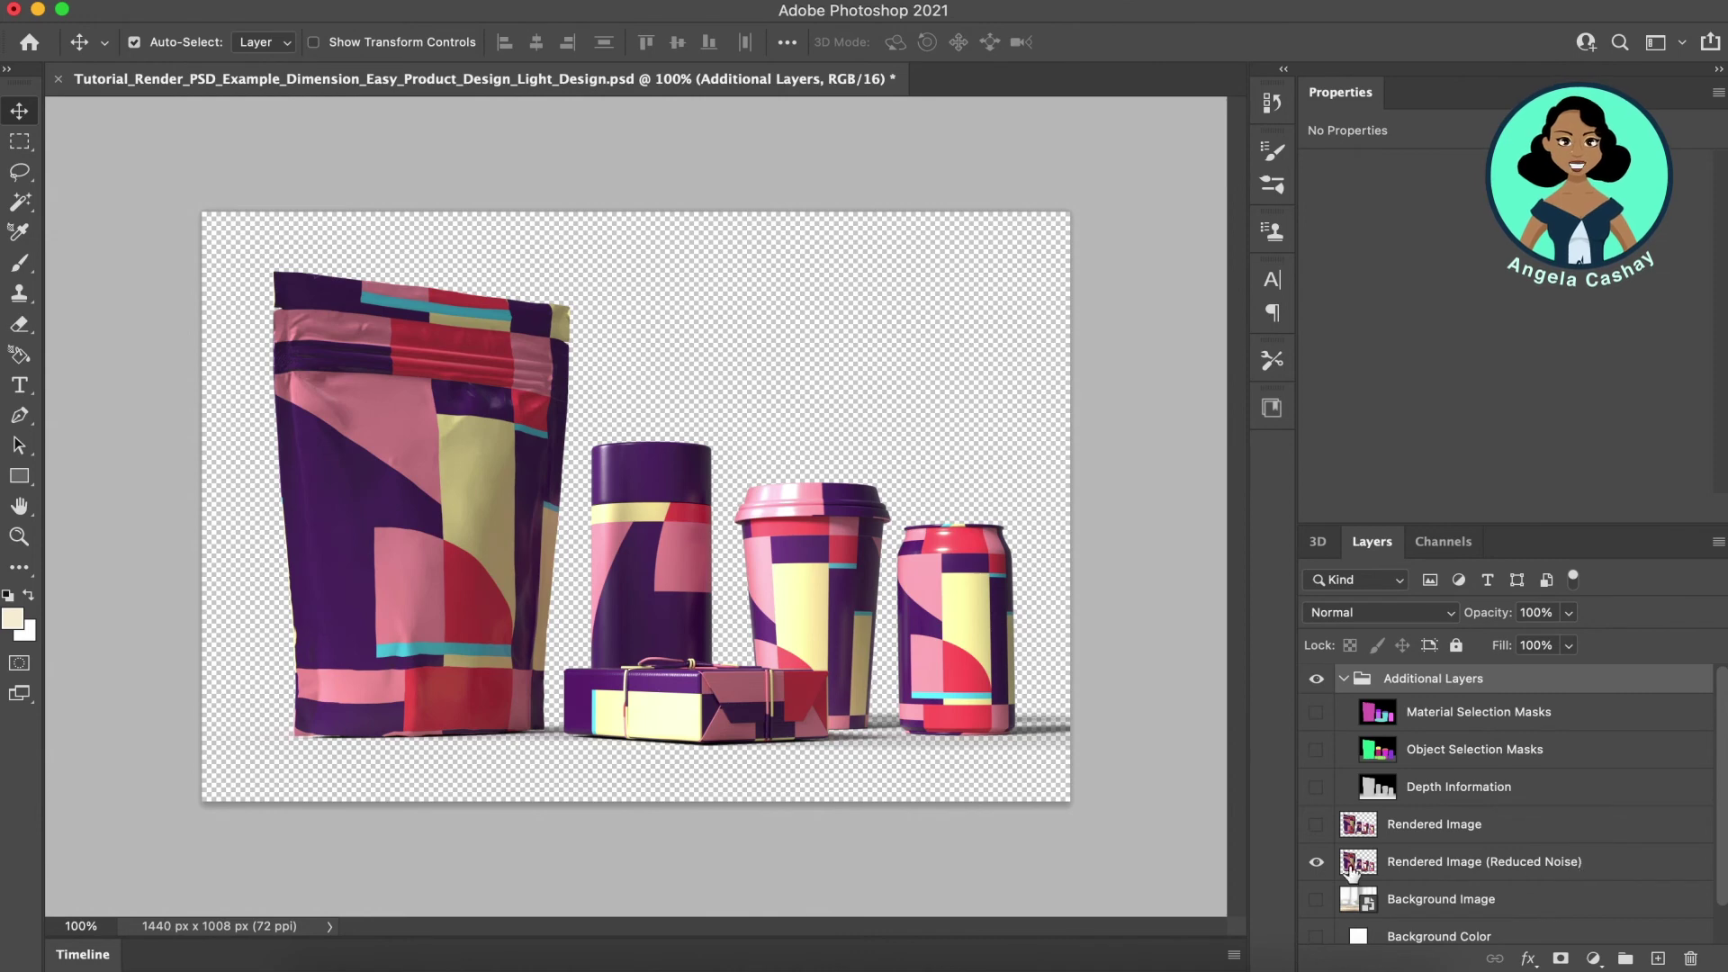
View the Background Image layer on its own, and show Background Color, Background Image and Rendered Image (Reduced Noise) together.
click(1316, 900)
click(1317, 873)
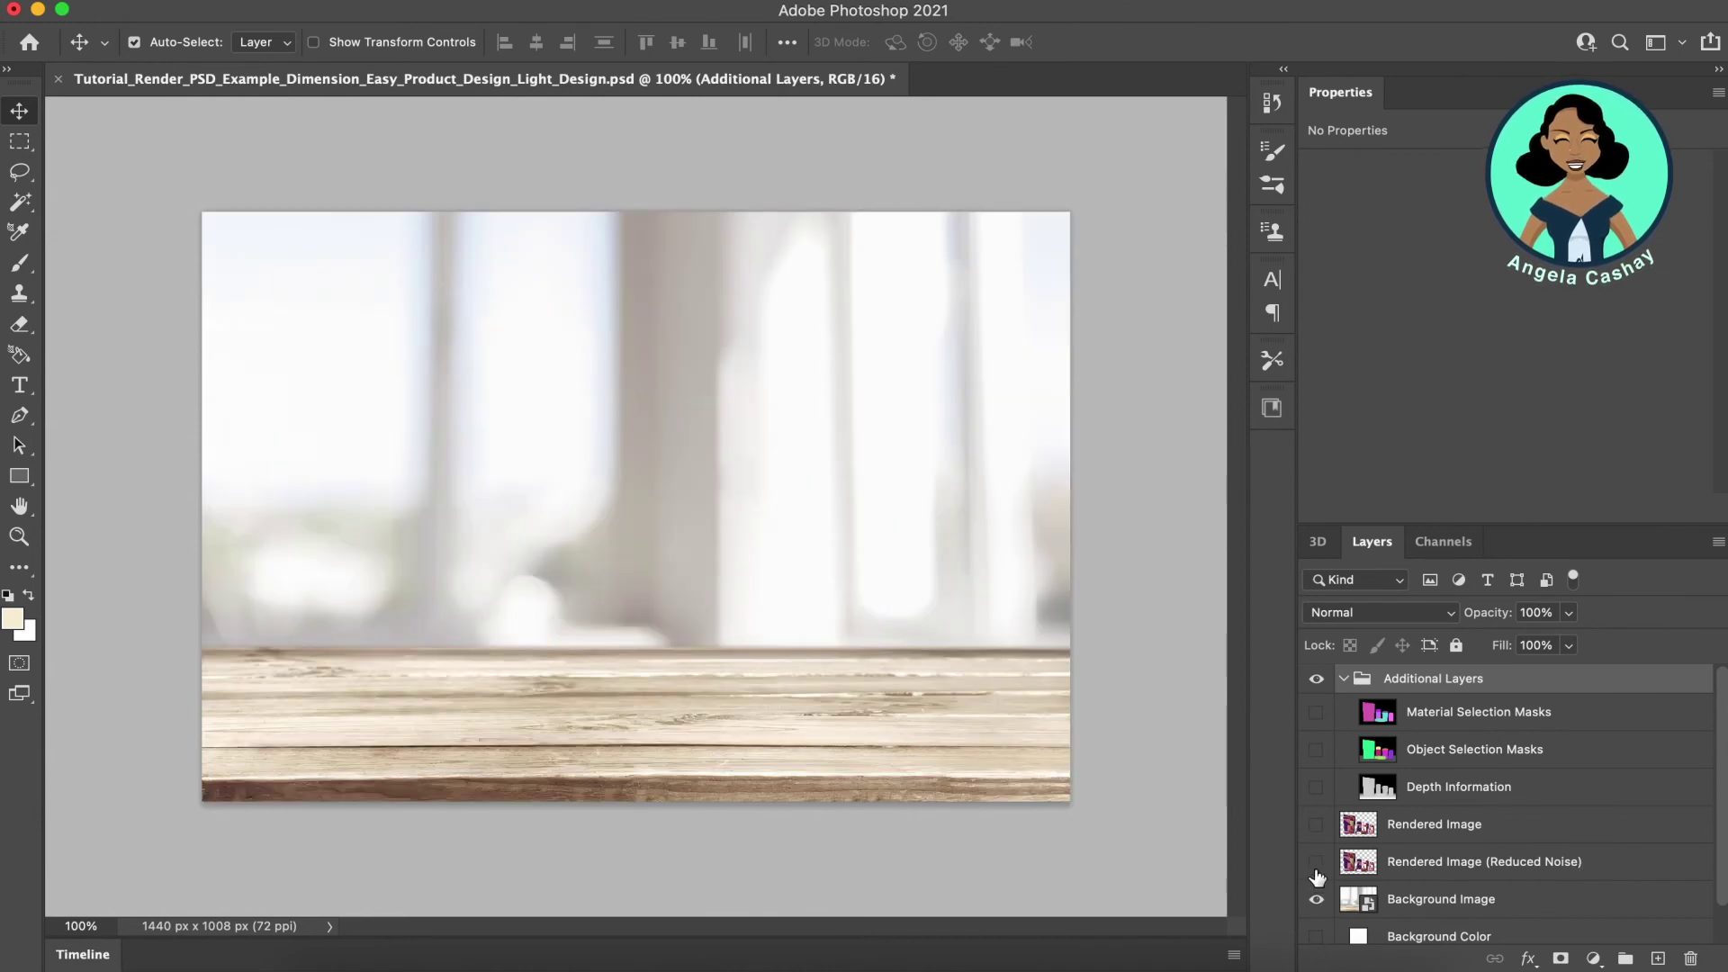
click(1316, 873)
click(1316, 899)
click(1317, 873)
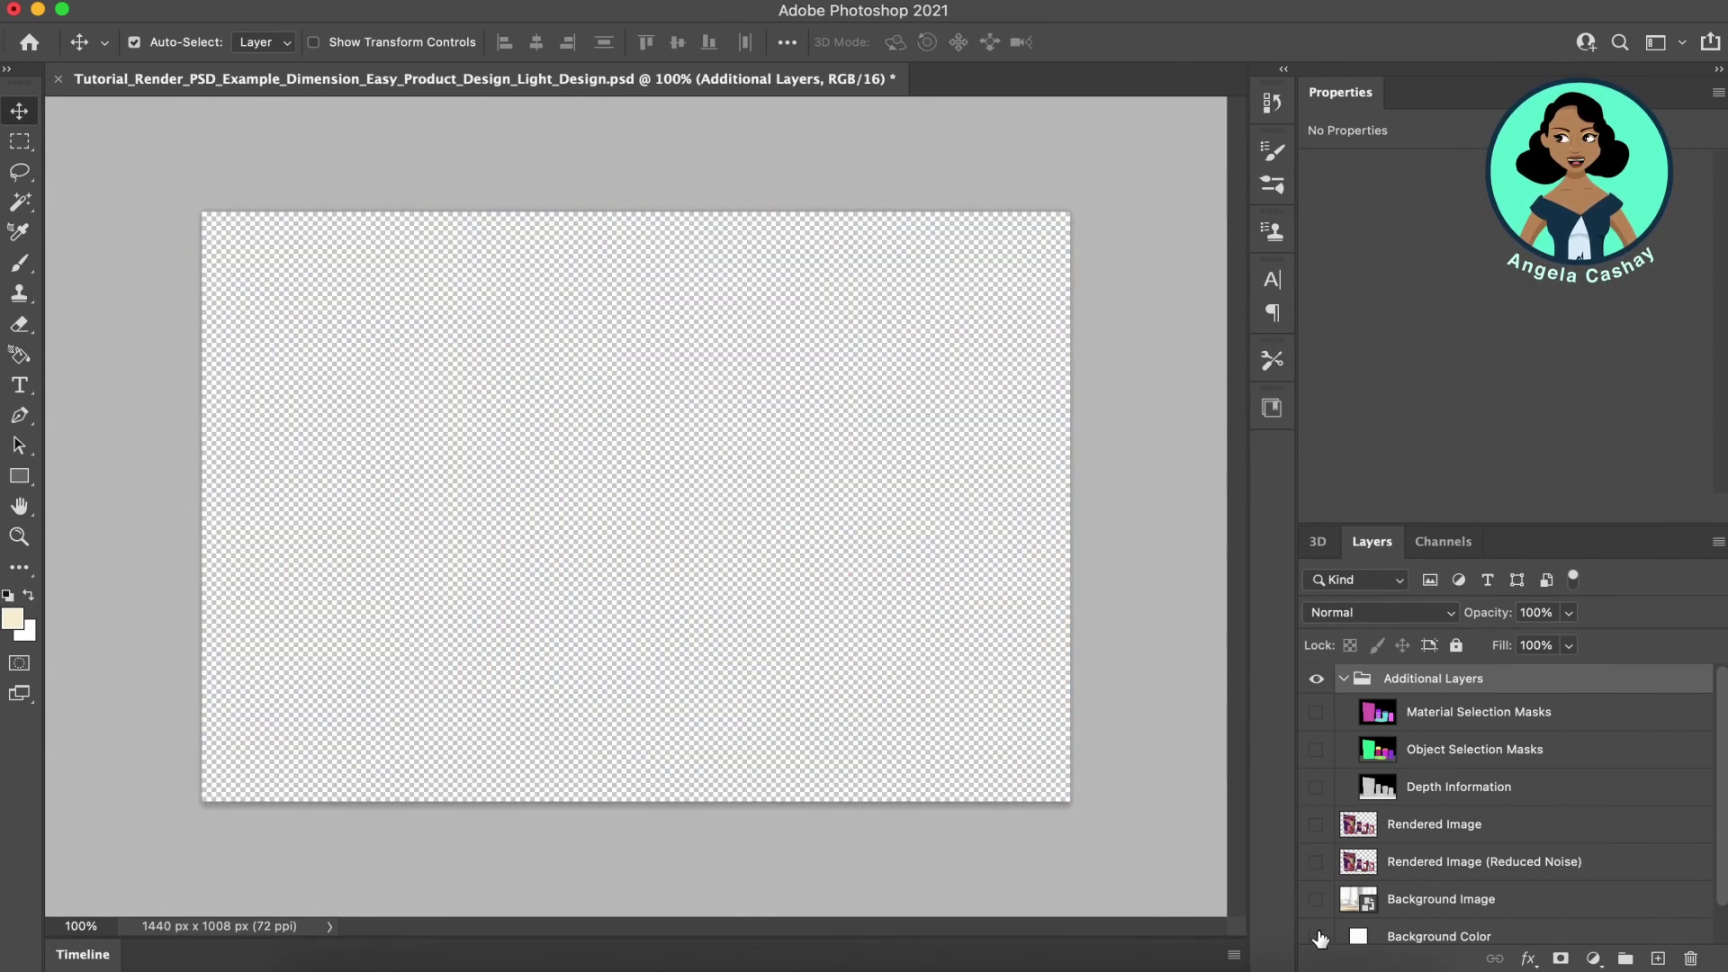
click(1317, 938)
drag(1317, 899, 1317, 862)
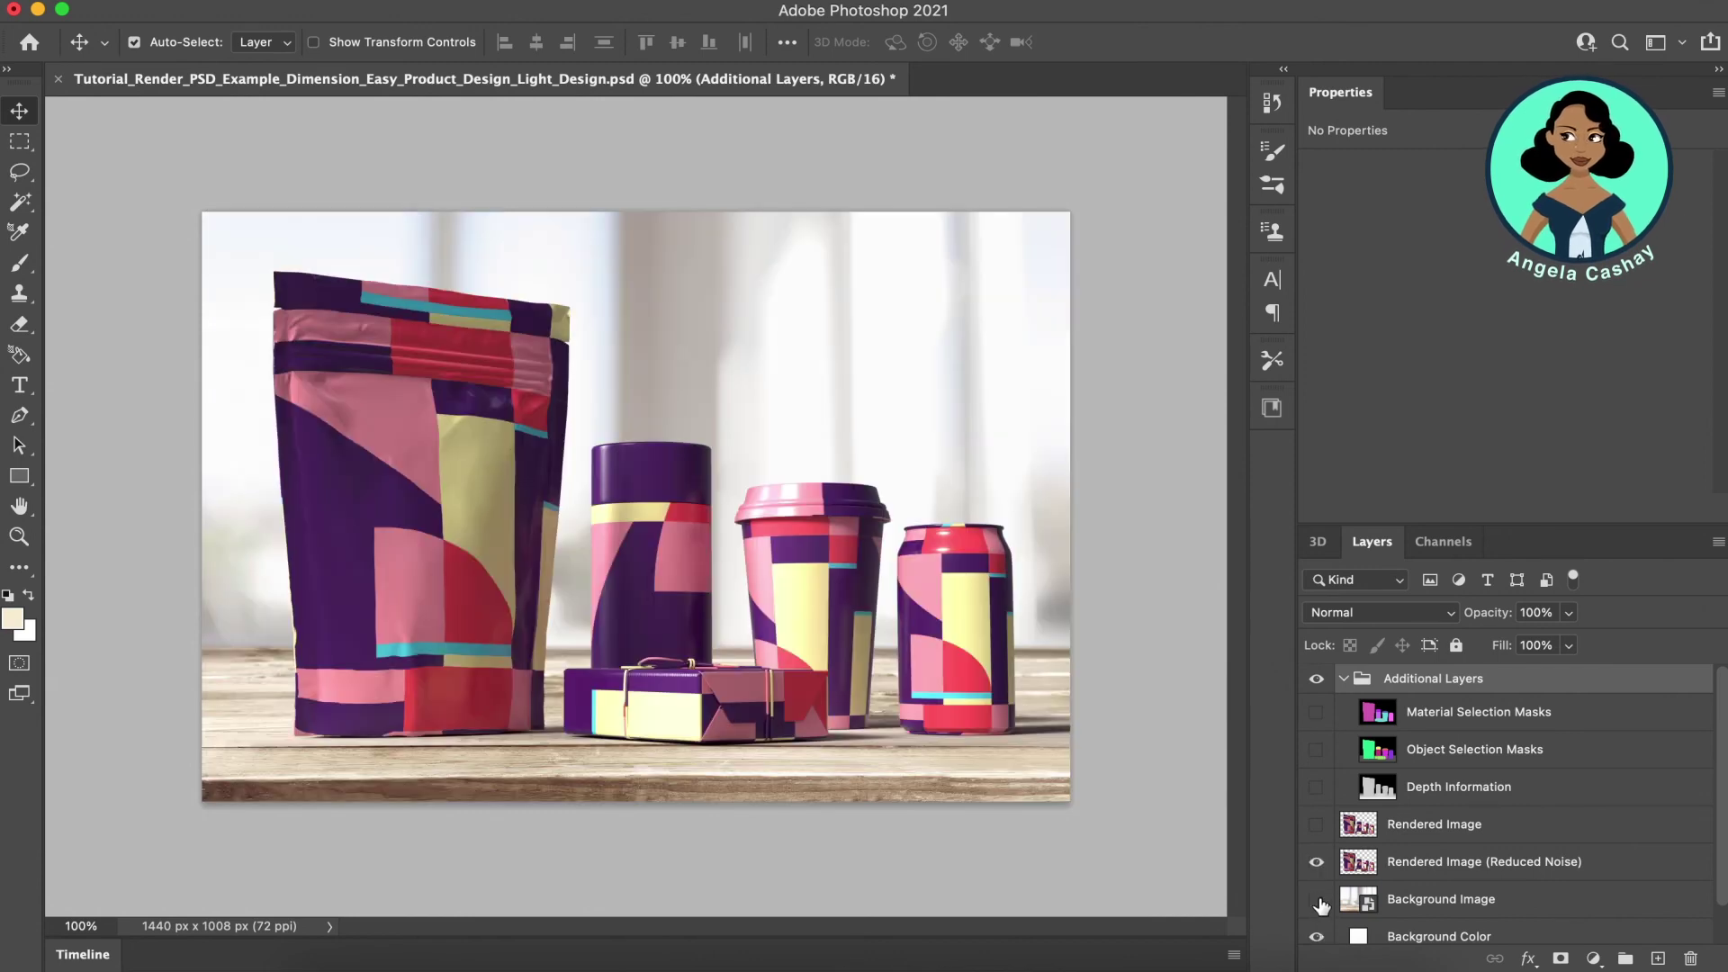
Hide the Background Image layer and toggle the Rendered Image (Reduced Noise) layer off and back on.
click(1317, 899)
click(1317, 861)
click(1317, 861)
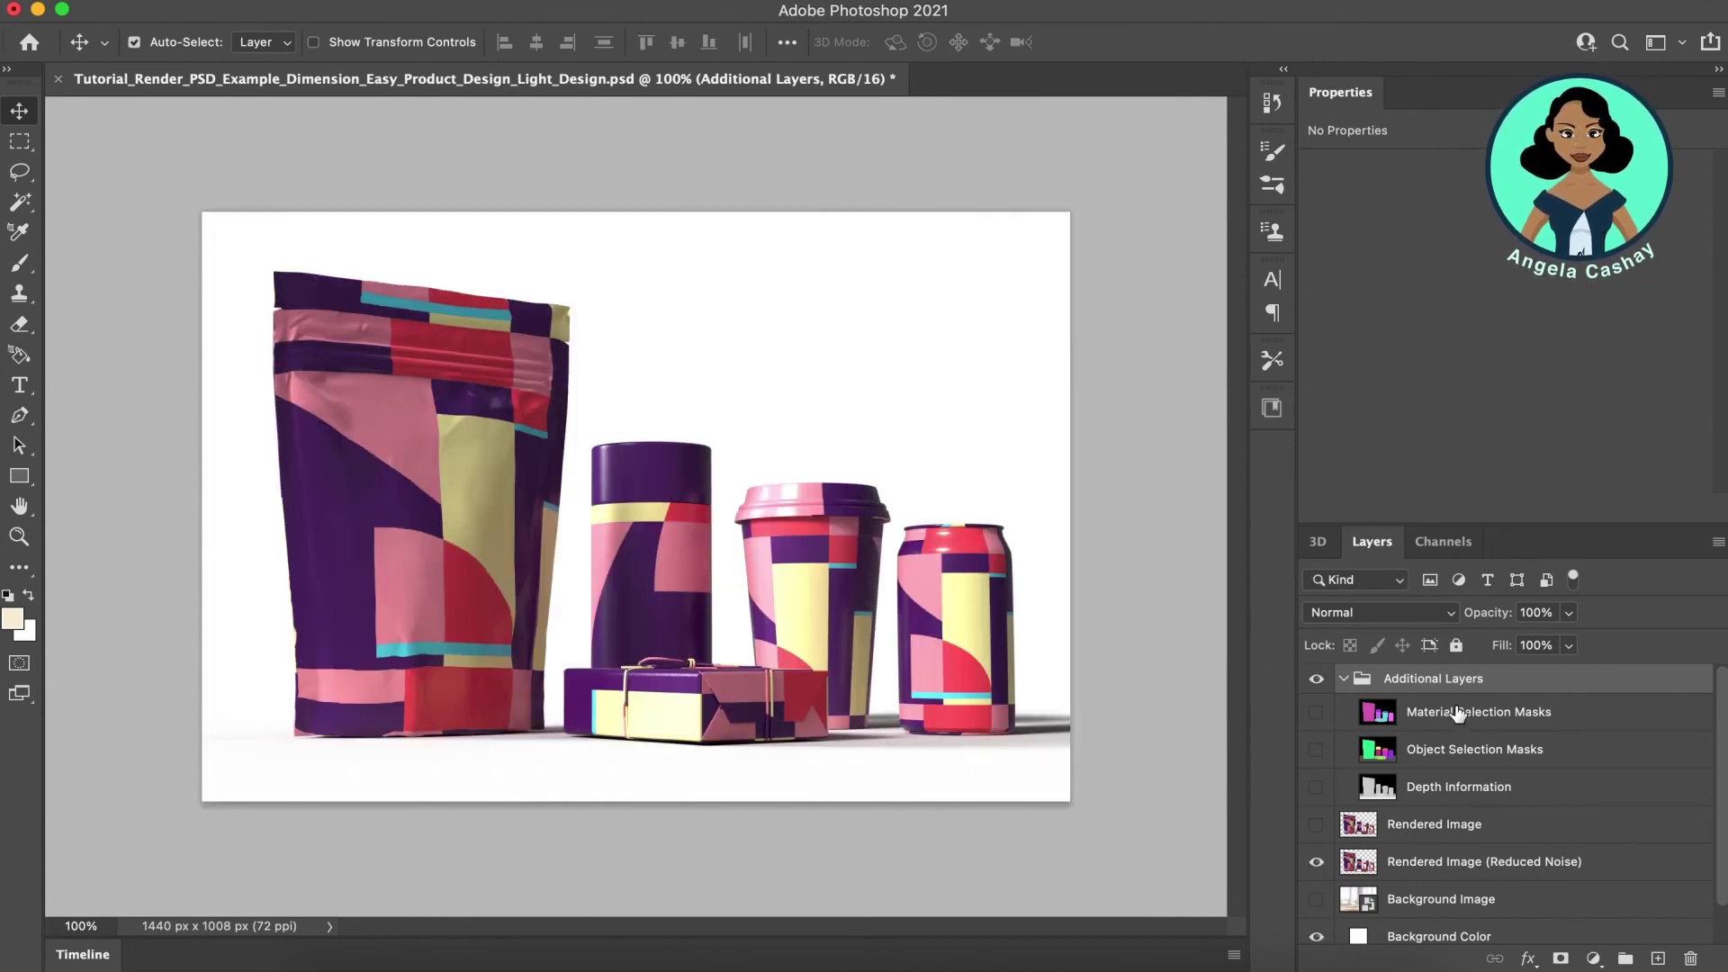
Show the Material Selection Masks layer and select the pouch's magenta area on it with the Magic Wand at tolerance 32.
click(1453, 714)
click(1316, 713)
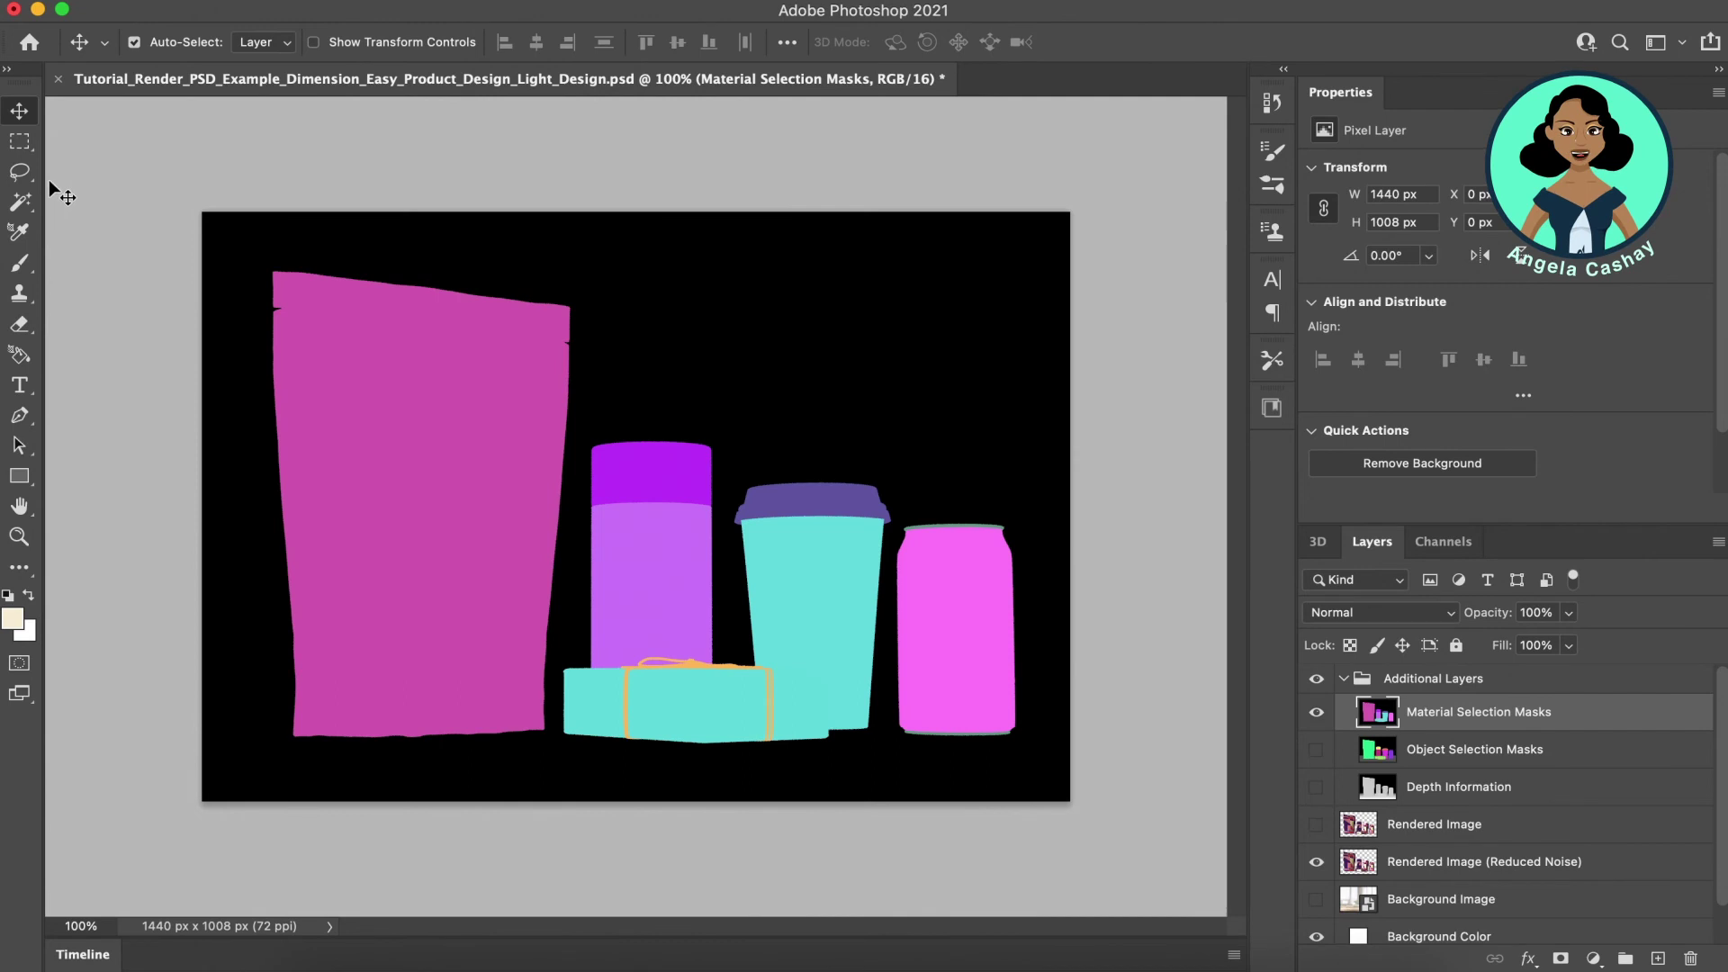
click(22, 203)
click(370, 423)
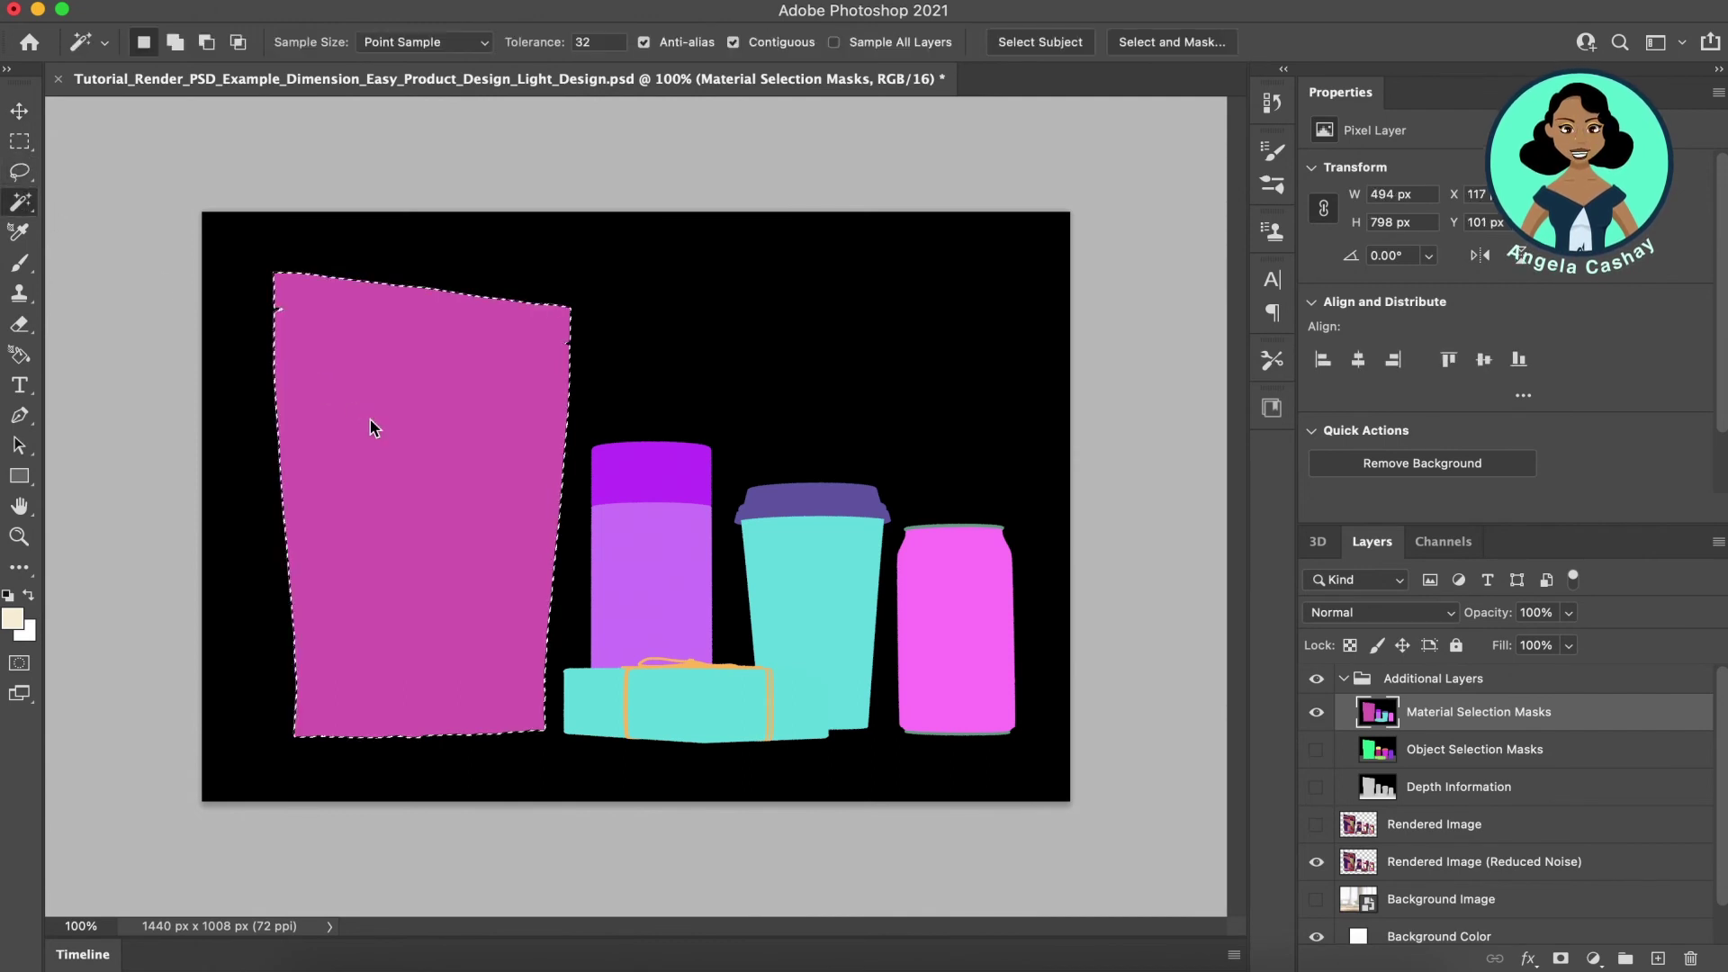
Hide Material Selection Masks, mask the Rendered Image (Reduced Noise) layer with the pouch selection, and toggle the Background Image layer's visibility.
click(1317, 713)
click(1415, 855)
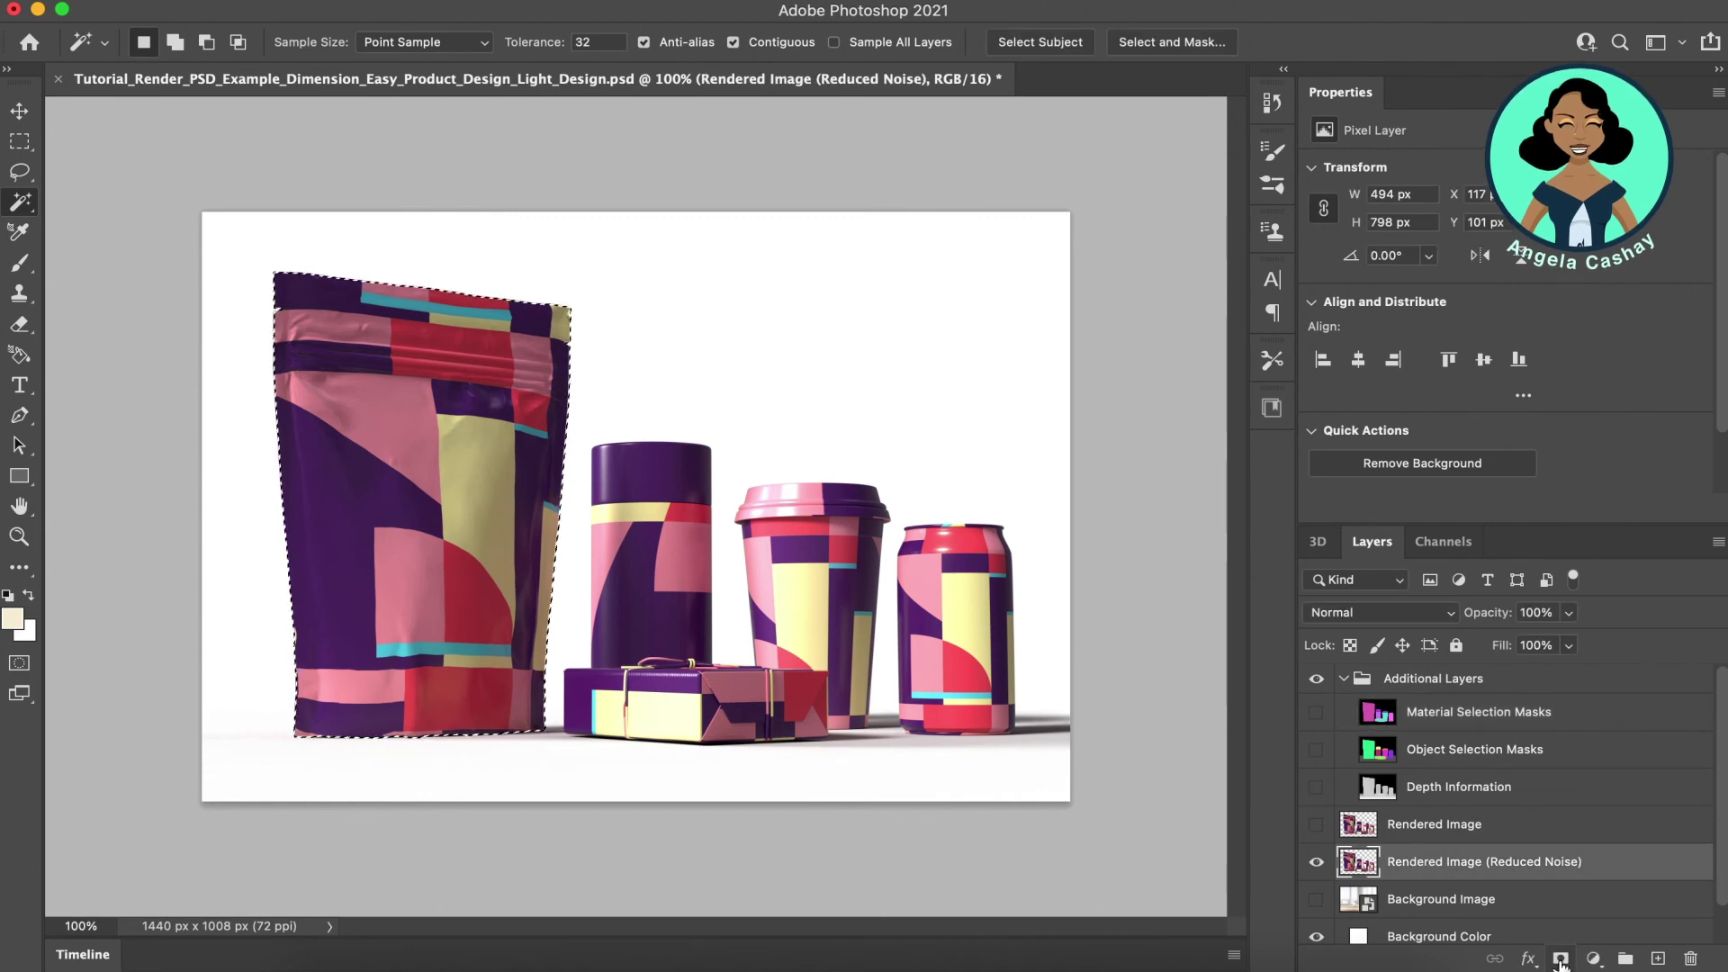
click(1560, 959)
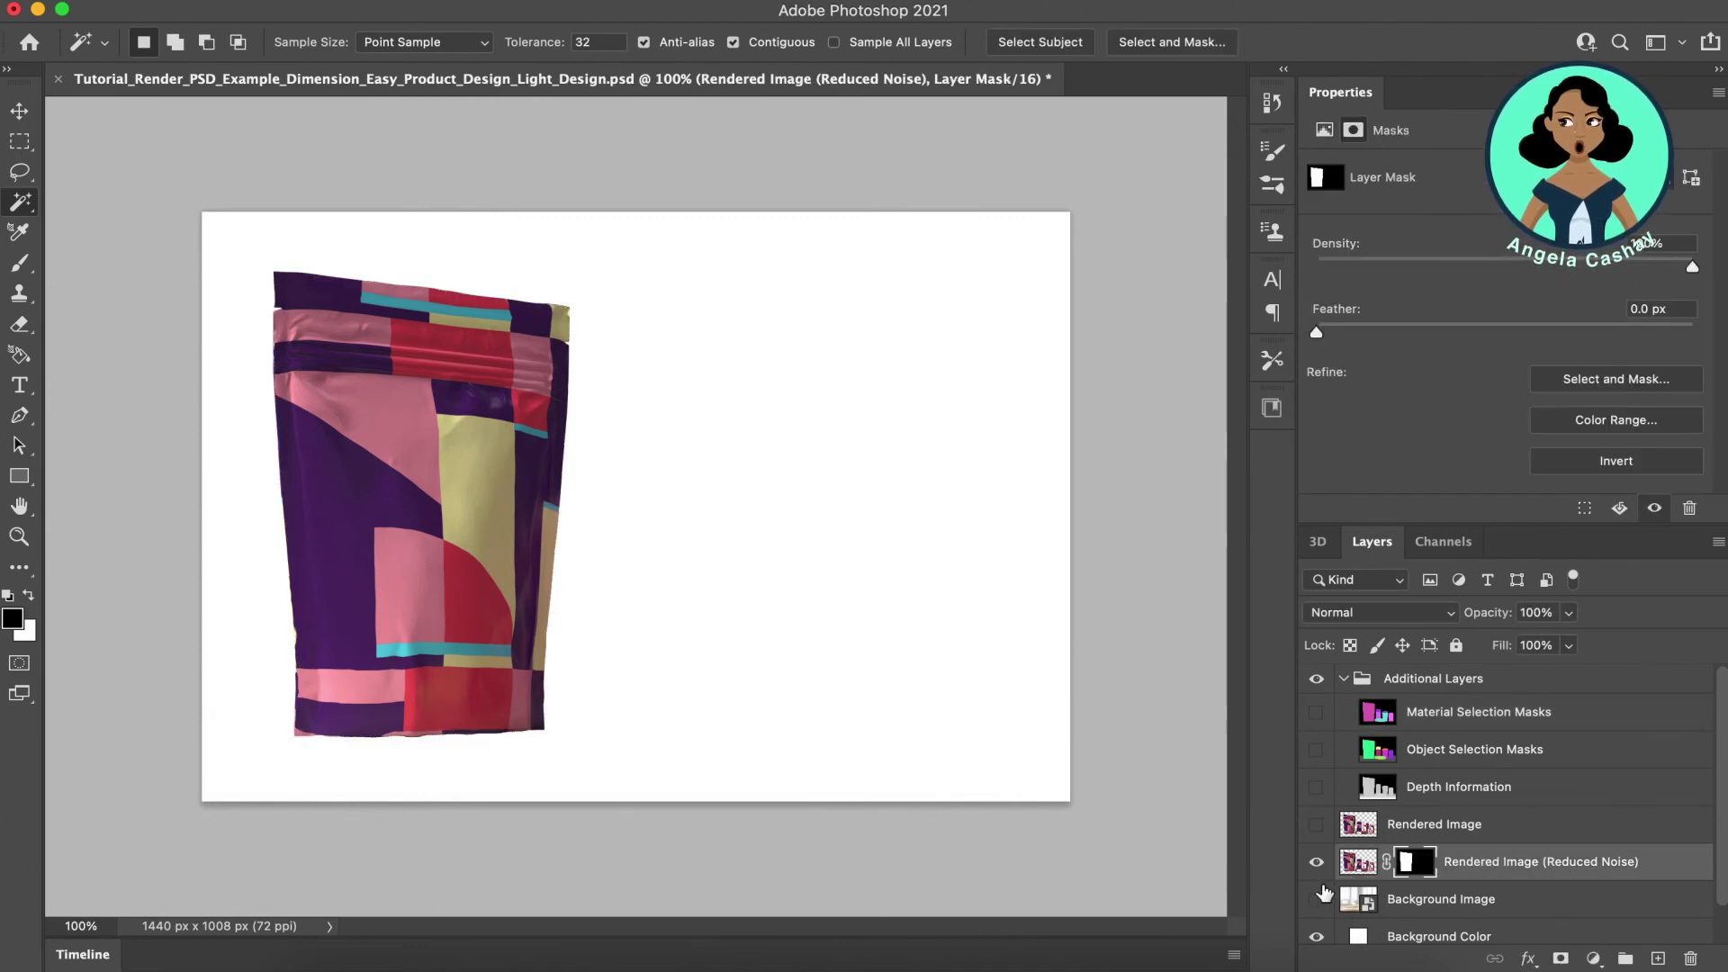
click(1317, 899)
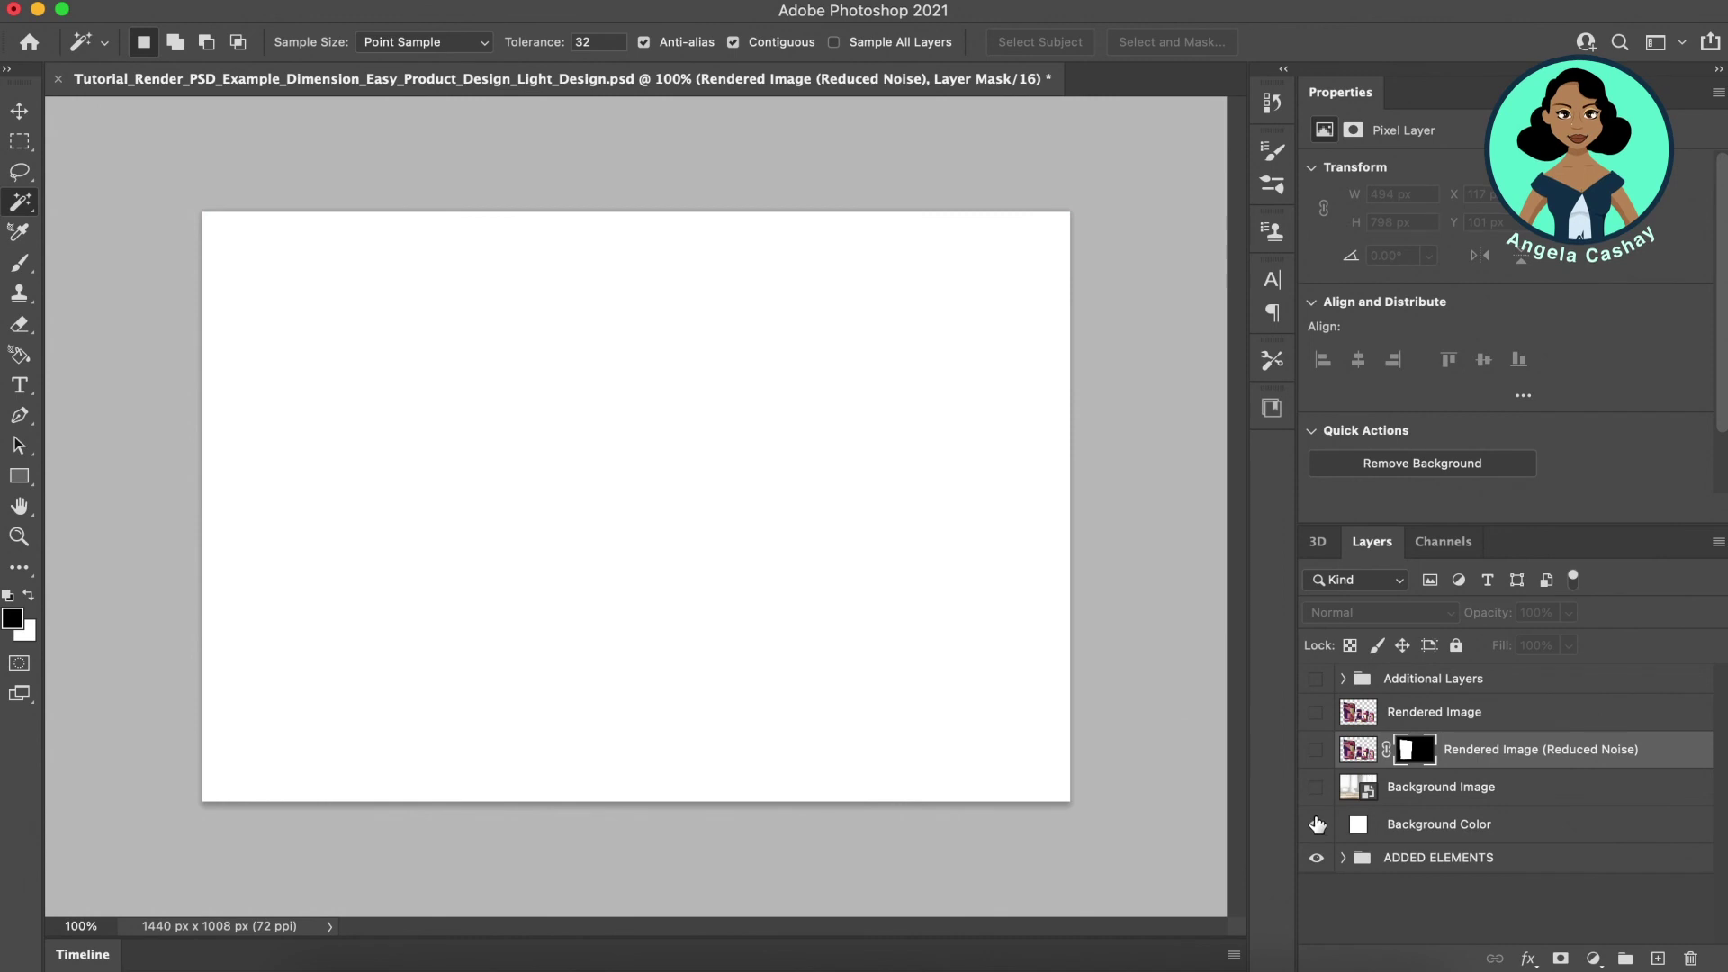
Hide the Background Color layer and show the Rendered Image (Reduced Noise) layer together with the ADDED ELEMENTS group.
click(1317, 824)
click(1317, 749)
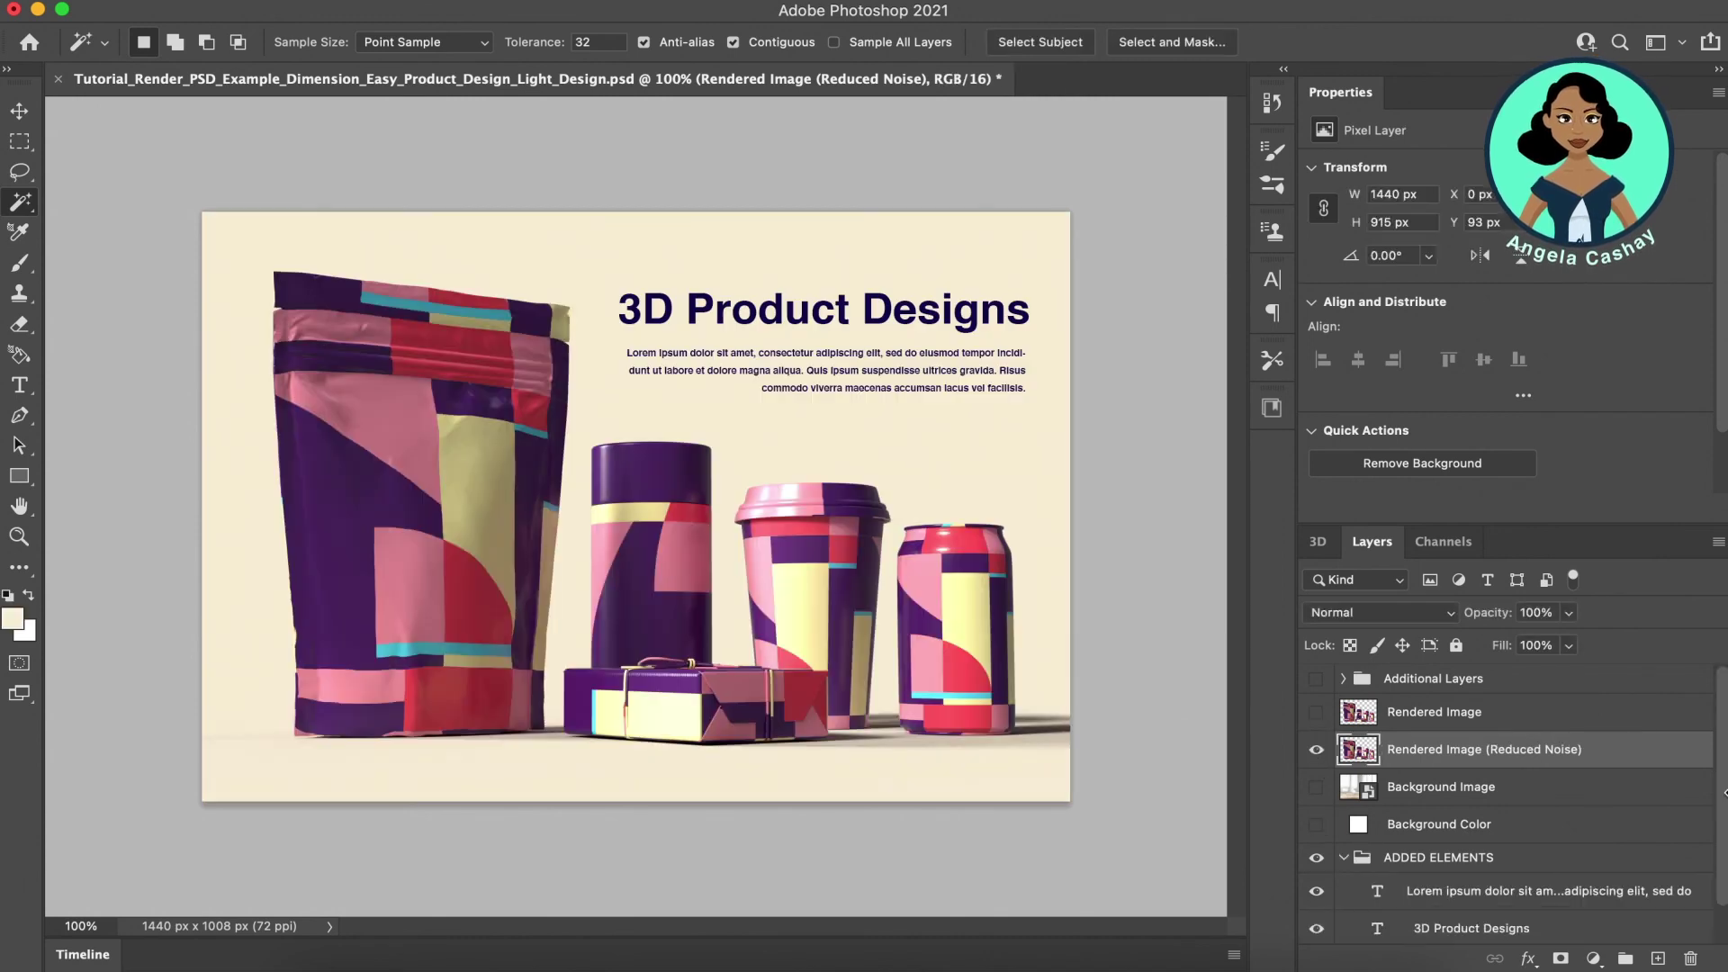